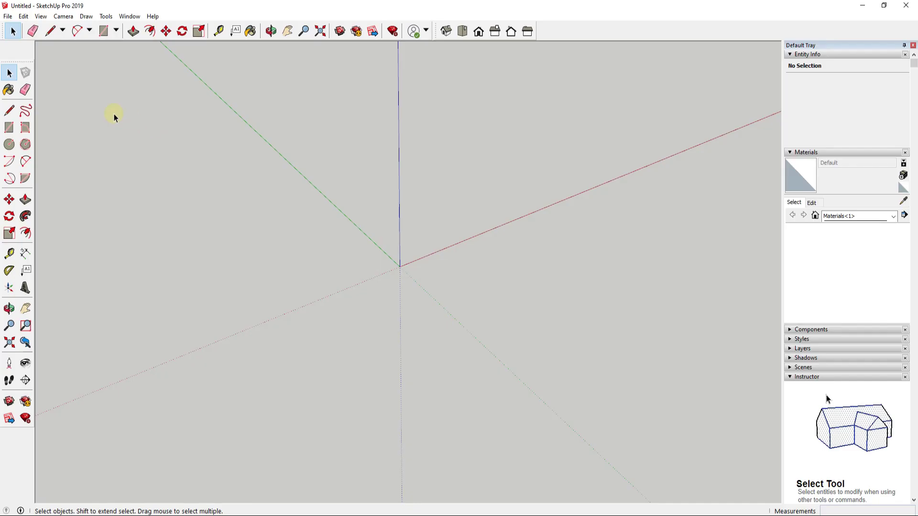
Search for Robin Drive, Los Angeles in SketchUp's Add Location map
left_click(8, 17)
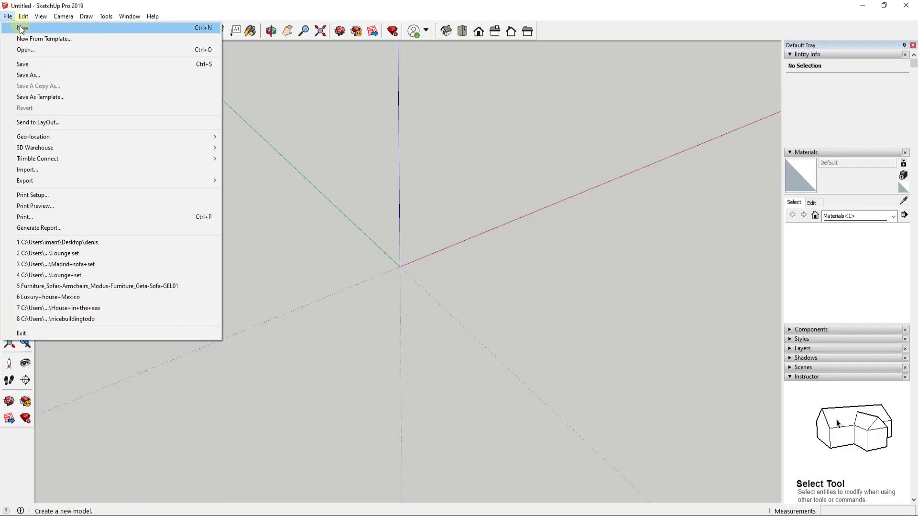
mouse_move(33, 136)
left_click(287, 138)
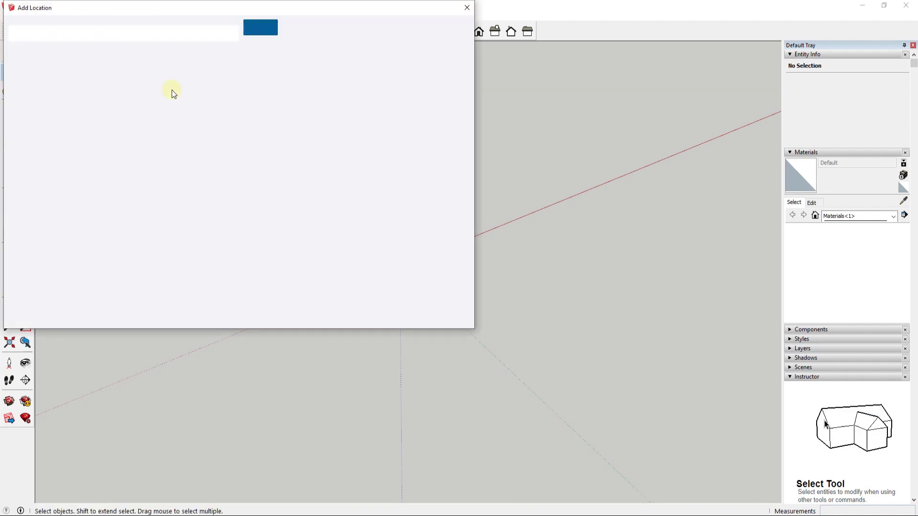
left_click(158, 29)
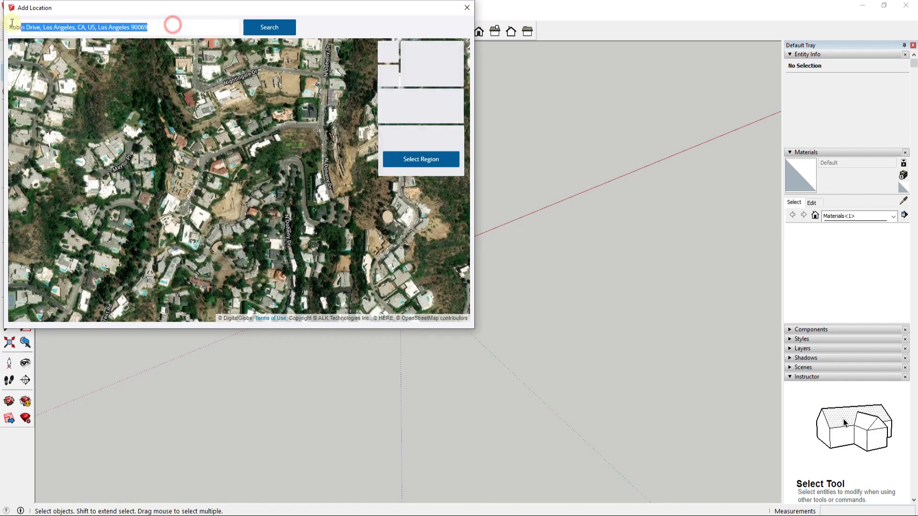
type("Robin Drive, Los Angeles, CA, USA")
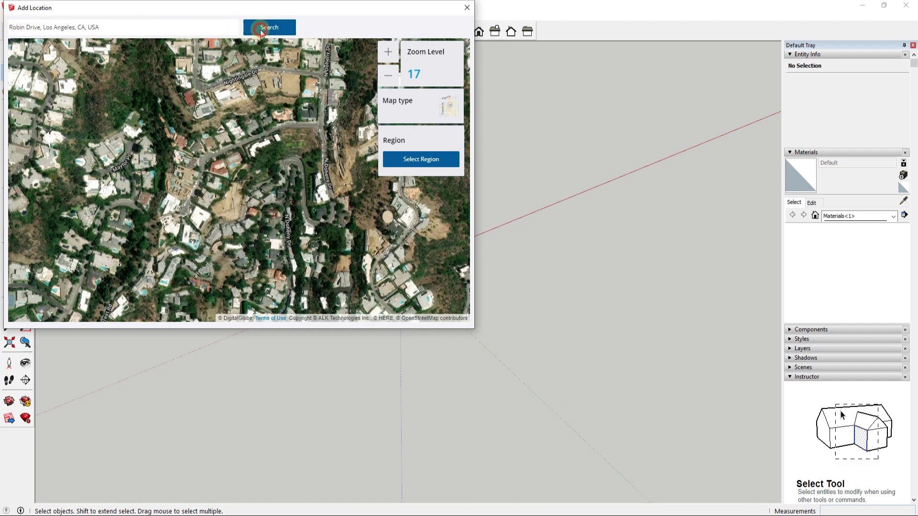
Pan and zoom the map to centre the wanted part of the neighbourhood
scroll(315, 242, "up", 1)
mouse_move(211, 243)
left_mouse_down()
mouse_move(241, 258)
mouse_move(255, 215)
left_mouse_up()
scroll(241, 257, "down", 1)
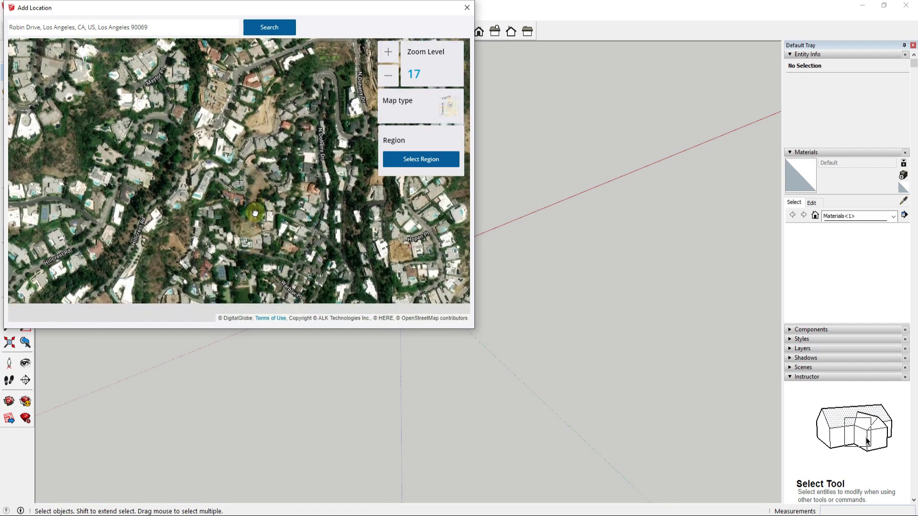
left_click_drag(184, 278, 214, 191)
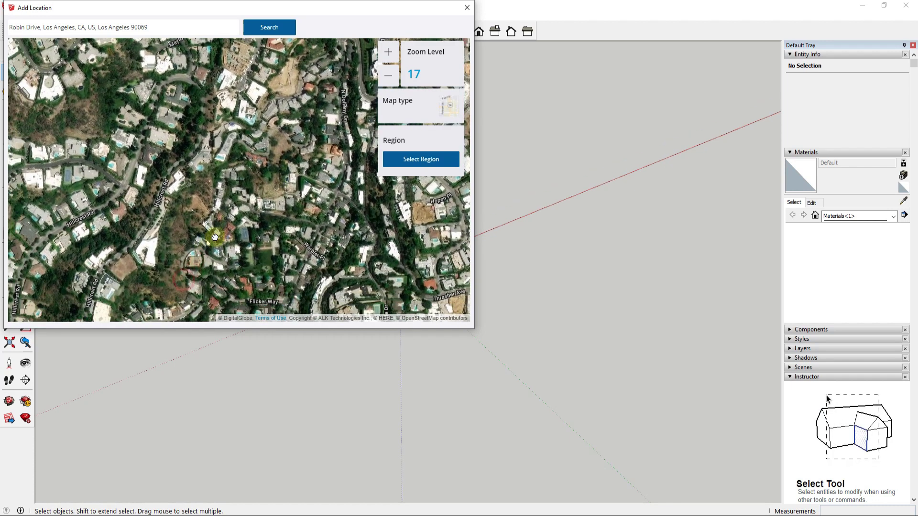
scroll(192, 227, "down", 2)
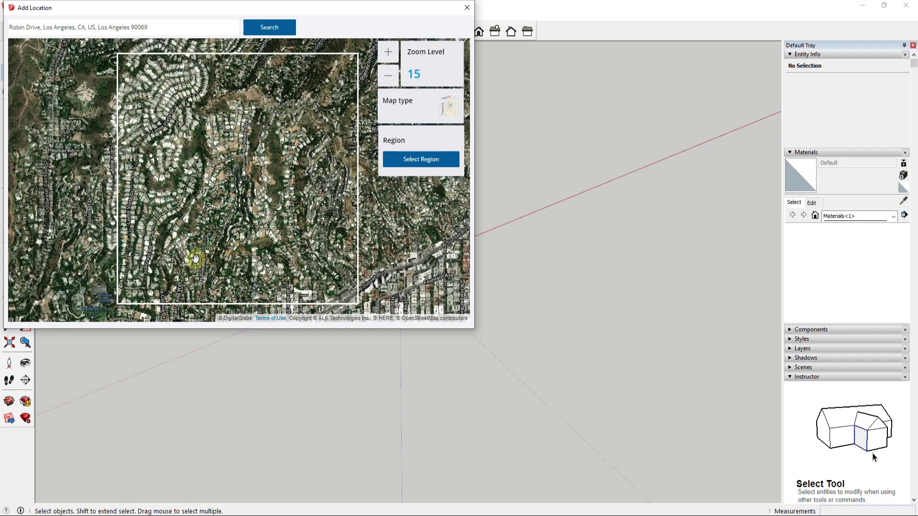
scroll(206, 251, "up", 1)
left_click_drag(205, 239, 344, 199)
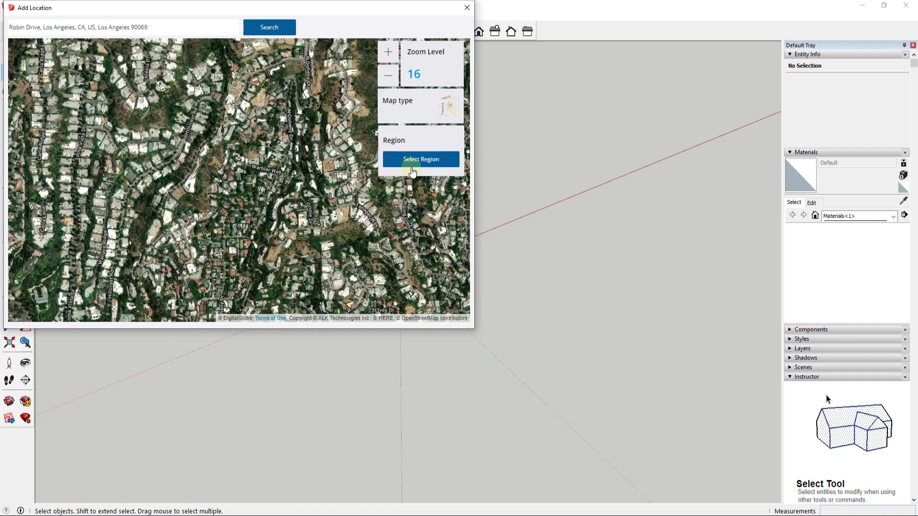
Mark and resize the region frame over the area, then import it as the site
left_click(413, 171)
left_click_drag(261, 244, 242, 229)
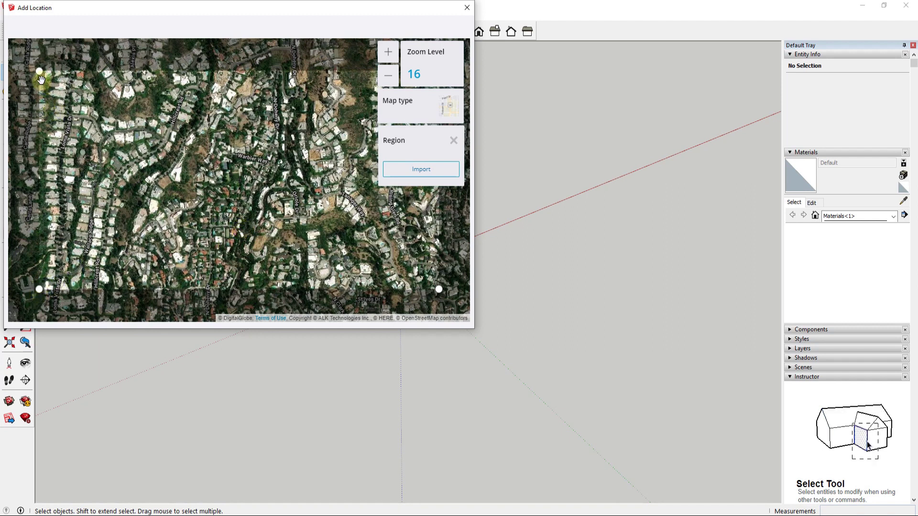
left_click_drag(41, 72, 63, 75)
left_click_drag(195, 185, 134, 148)
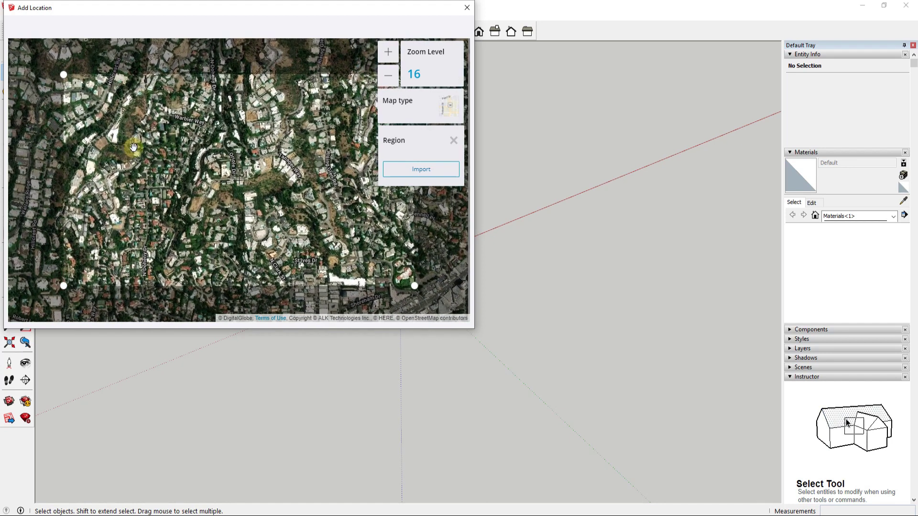
left_click(414, 175)
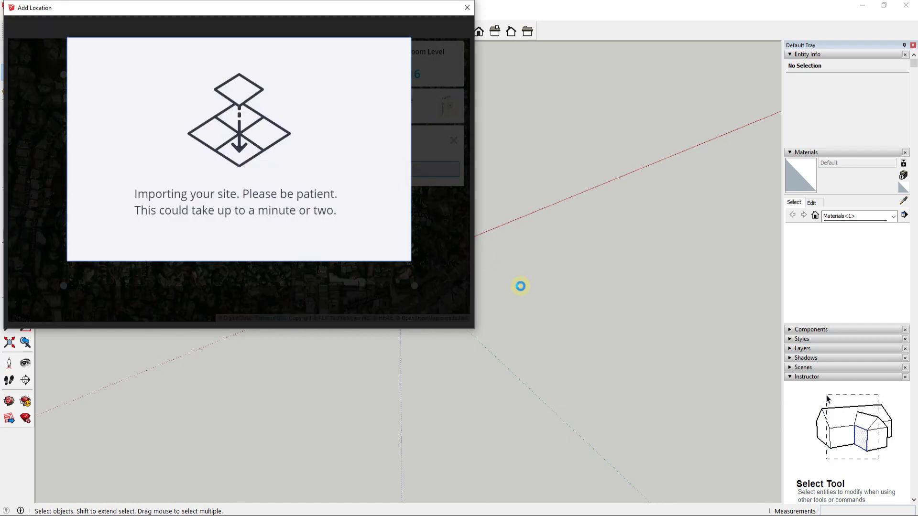
Turn on Show Terrain so the flat site image becomes 3-D hills
scroll(373, 248, "down", 2)
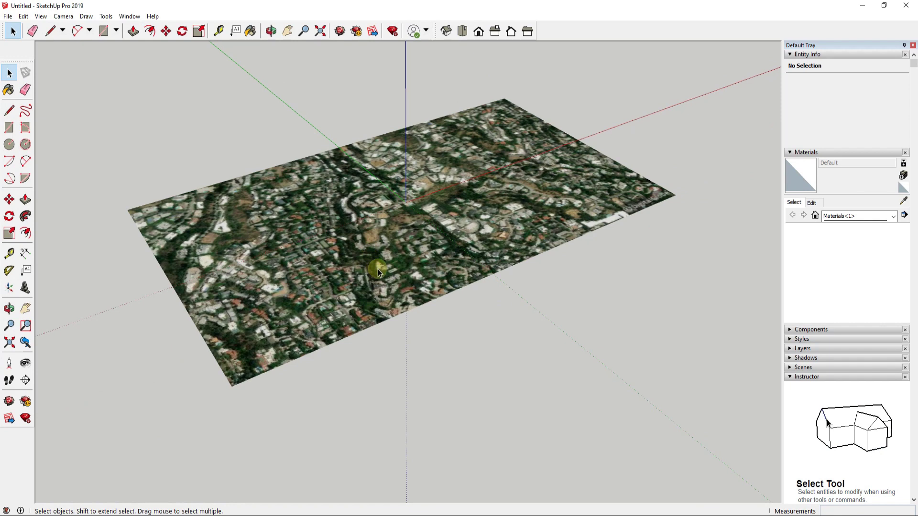
left_click(8, 16)
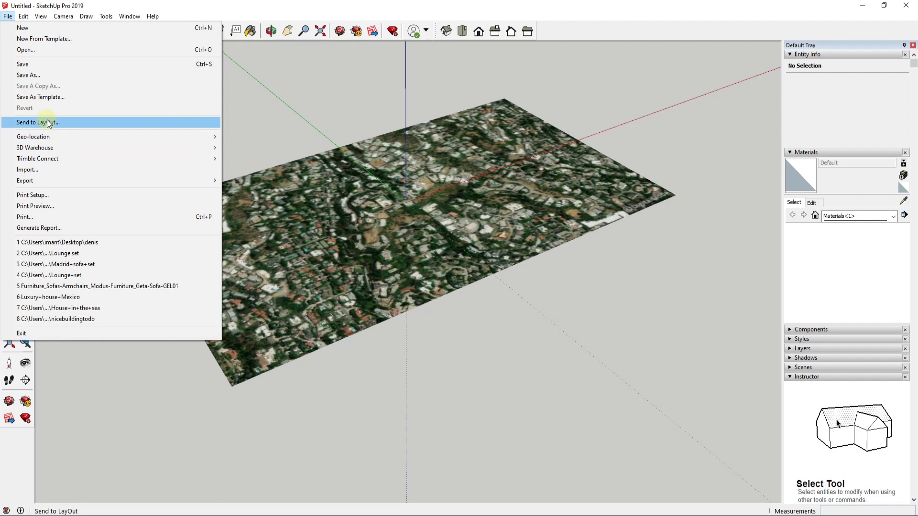
mouse_move(34, 136)
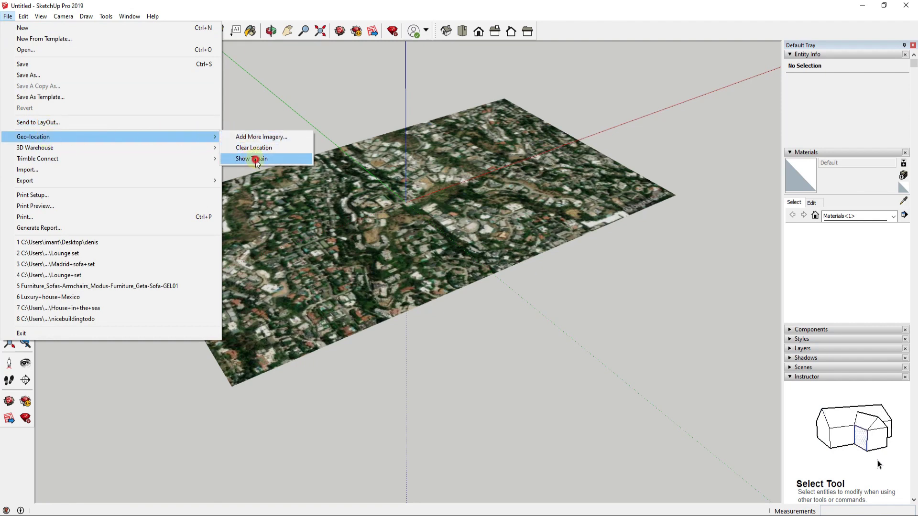
left_click(257, 160)
mouse_move(425, 344)
middle_mouse_down()
mouse_move(533, 276)
mouse_move(418, 241)
middle_mouse_up()
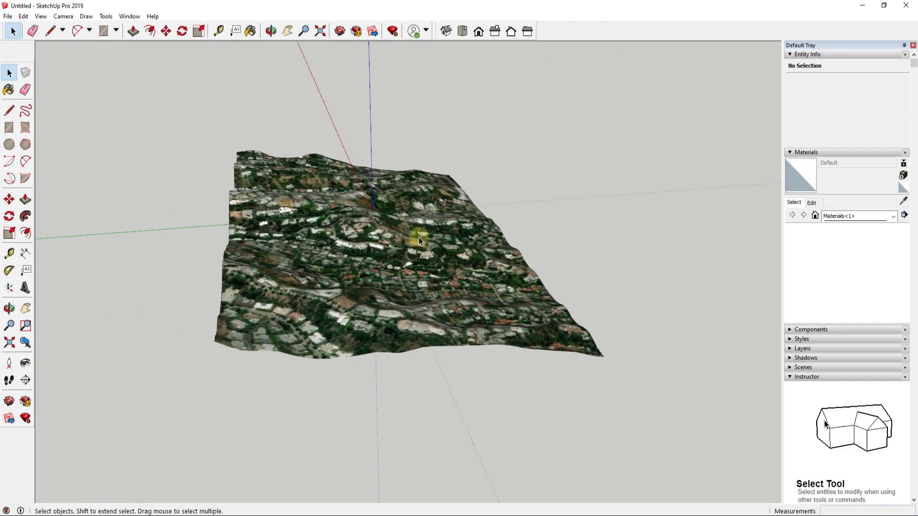
Orbit from low and high angles to inspect the terrain with its draped imagery
scroll(322, 197, "up", 3)
mouse_move(323, 197)
middle_mouse_down()
mouse_move(527, 195)
mouse_move(448, 214)
middle_mouse_up()
scroll(478, 179, "up", 2)
mouse_move(478, 180)
middle_mouse_down()
mouse_move(590, 117)
mouse_move(300, 320)
mouse_move(395, 295)
mouse_move(459, 239)
mouse_move(549, 189)
mouse_move(277, 267)
mouse_move(241, 173)
middle_mouse_up()
scroll(300, 320, "down", 3)
scroll(326, 318, "down", 3)
scroll(369, 293, "up", 2)
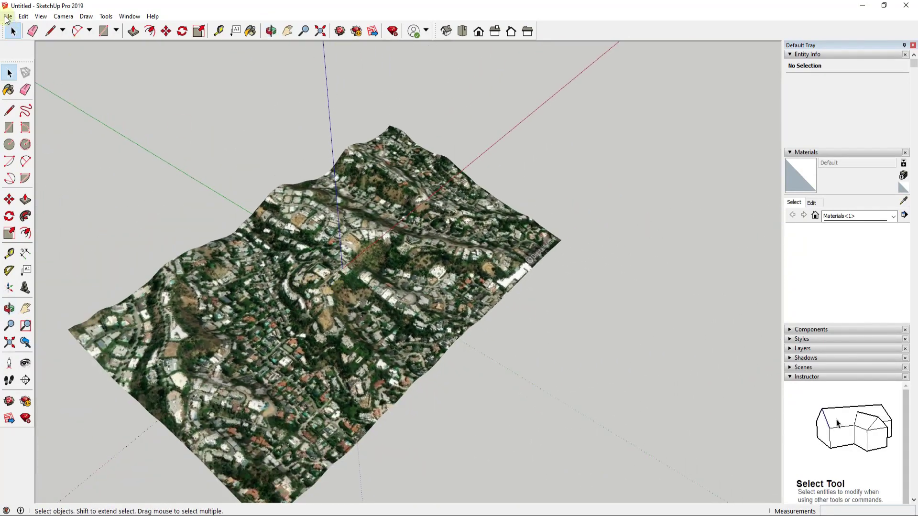
left_click(7, 17)
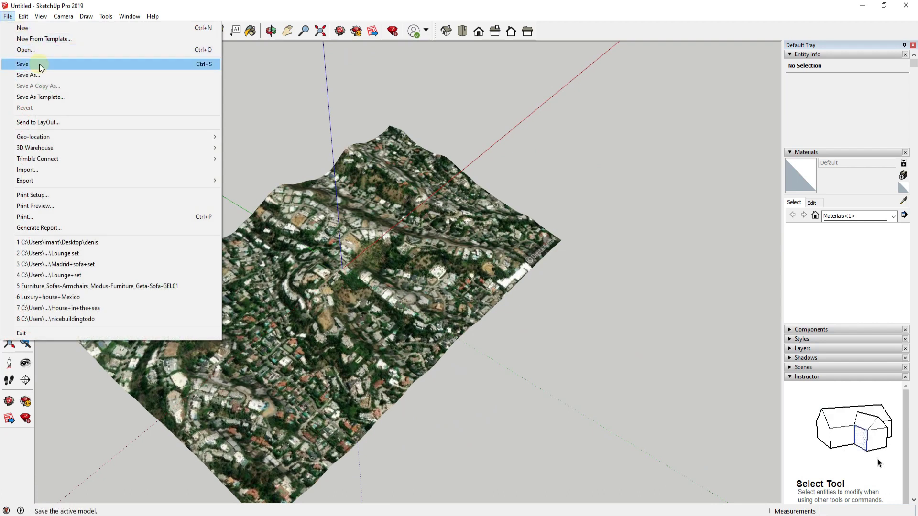
mouse_move(24, 180)
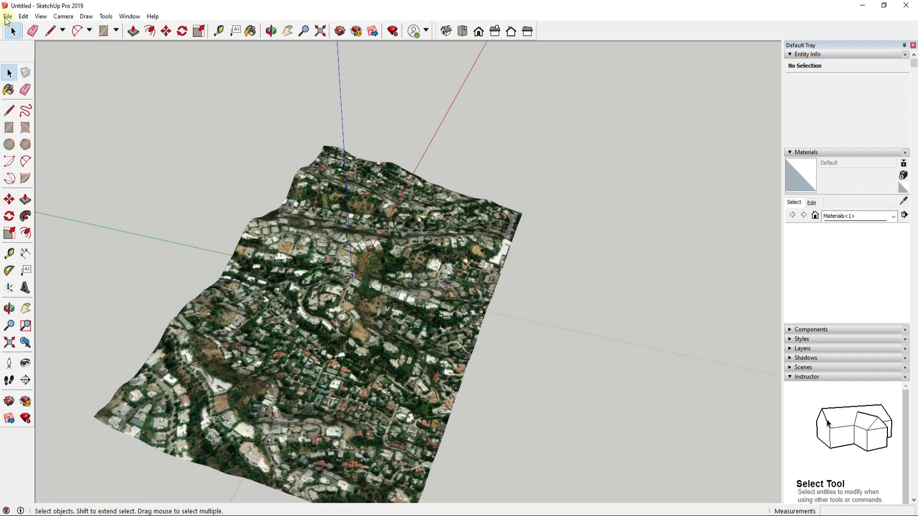
Export the 3D terrain to the Desktop as AutoCAD DWG 'Topo' and dismiss the audit
left_click(8, 16)
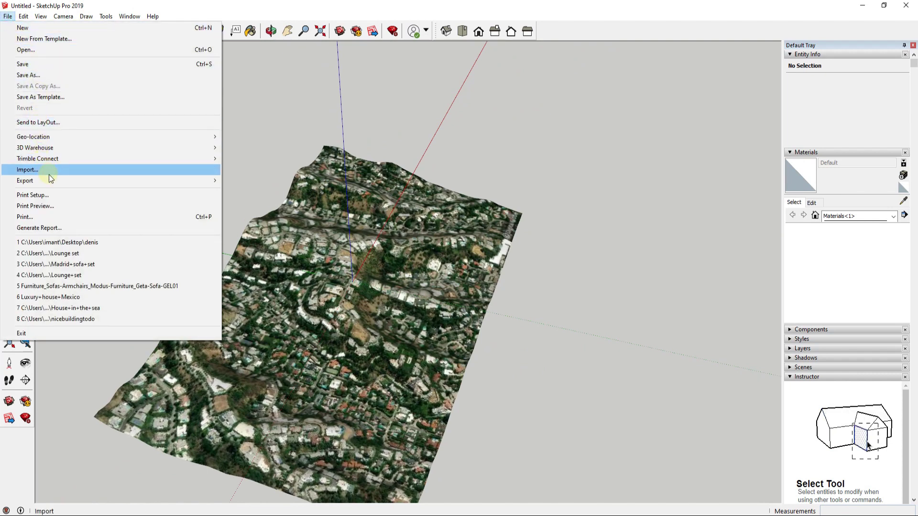
mouse_move(25, 180)
left_click(250, 181)
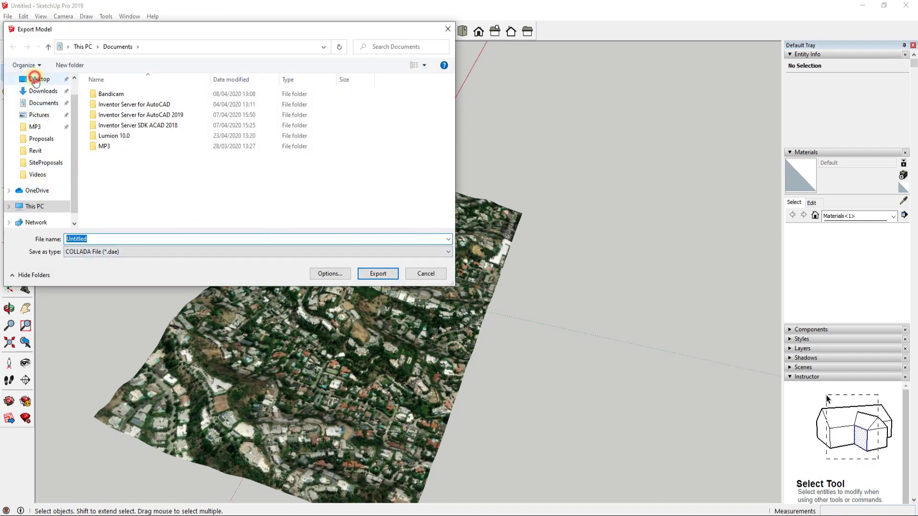
left_click(36, 80)
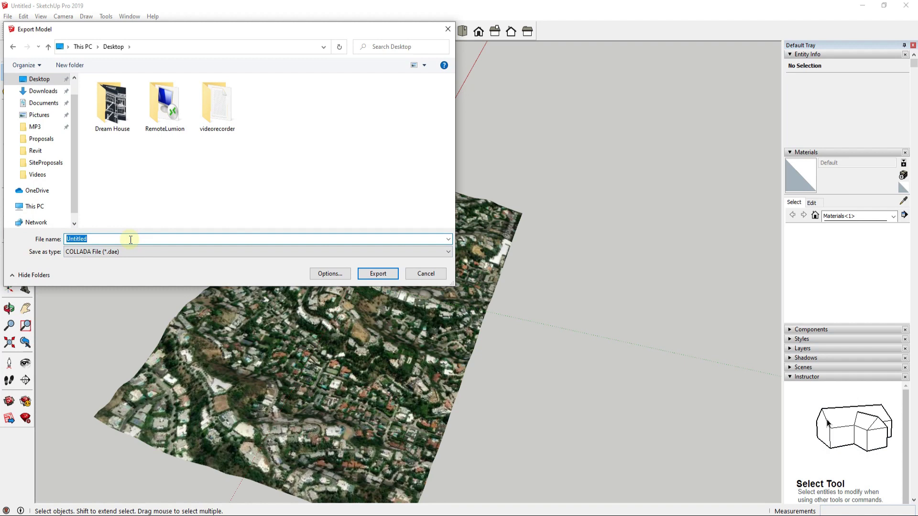
left_click(126, 254)
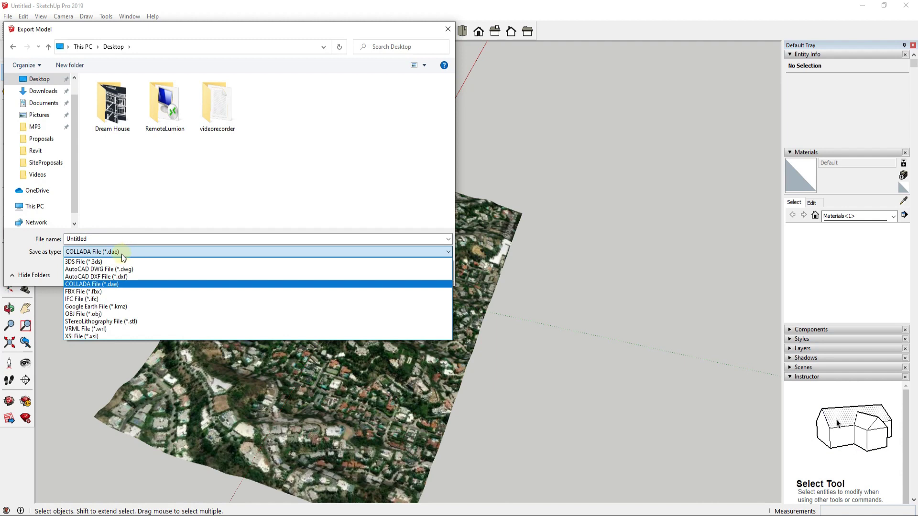
left_click(119, 269)
left_click(98, 239)
type("Topo")
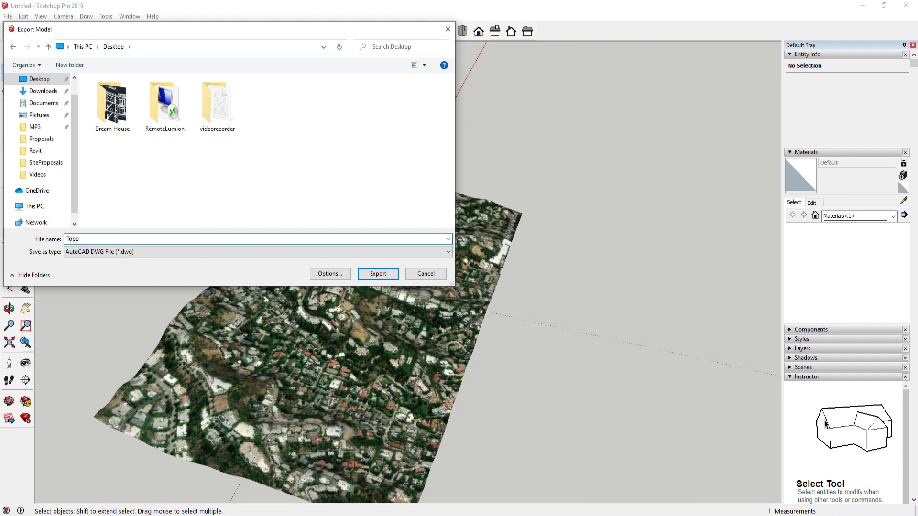
left_click(377, 276)
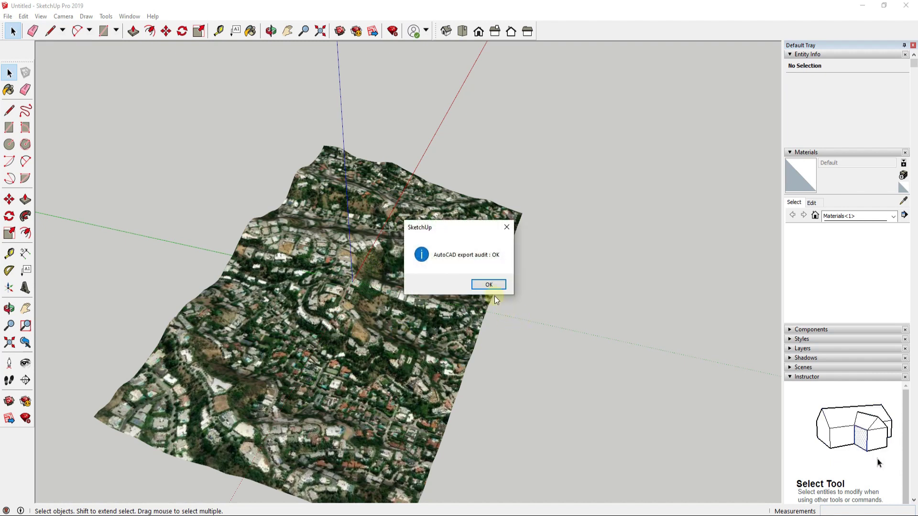
left_click(489, 285)
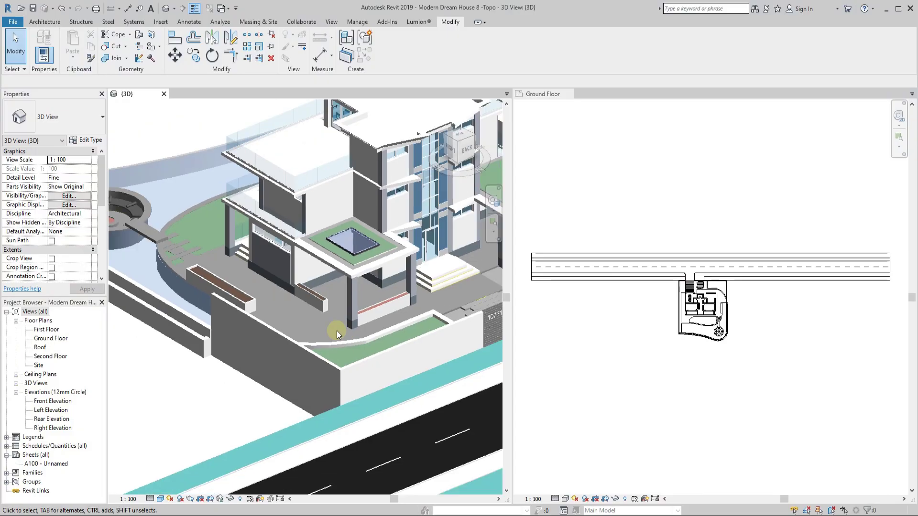
Import Topo.dwg from the Desktop into the Ground Floor plan in black and white
left_click(694, 426)
mouse_move(721, 393)
middle_mouse_down()
mouse_move(727, 381)
mouse_move(755, 383)
middle_mouse_up()
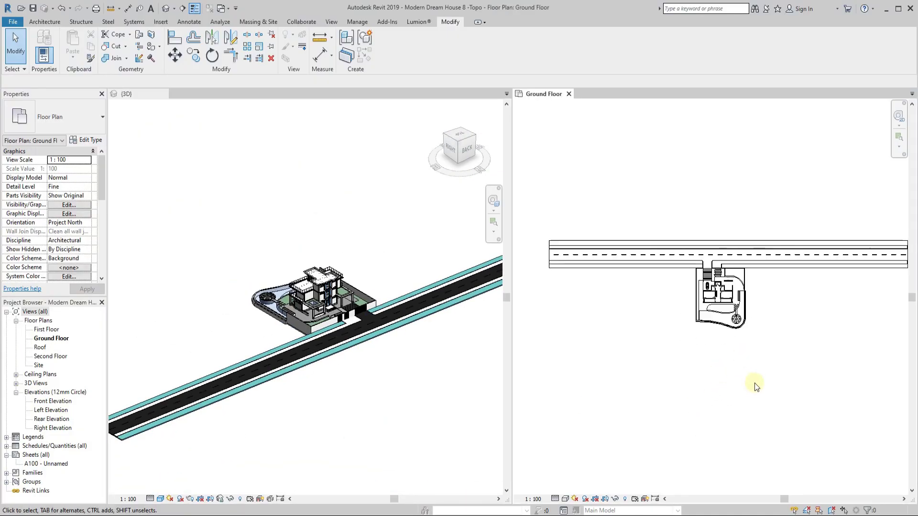
left_click(161, 22)
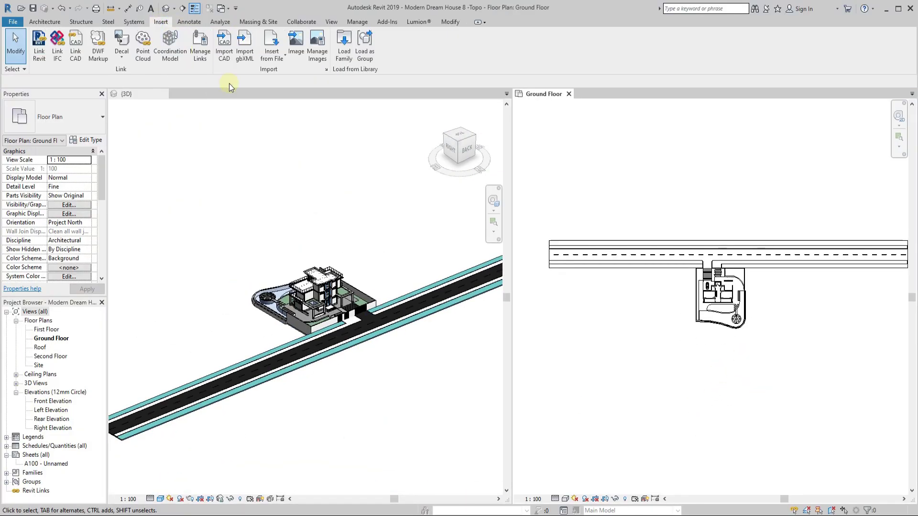
left_click(223, 53)
left_click(299, 313)
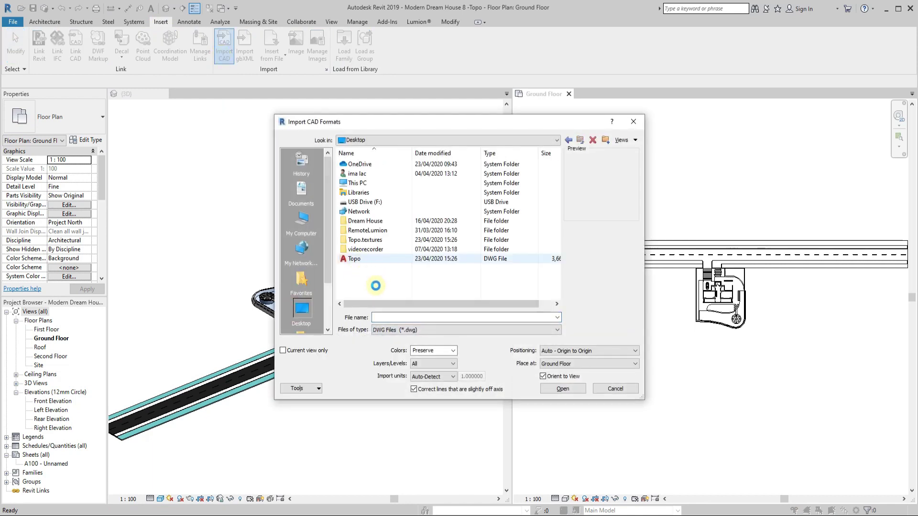
left_click(356, 259)
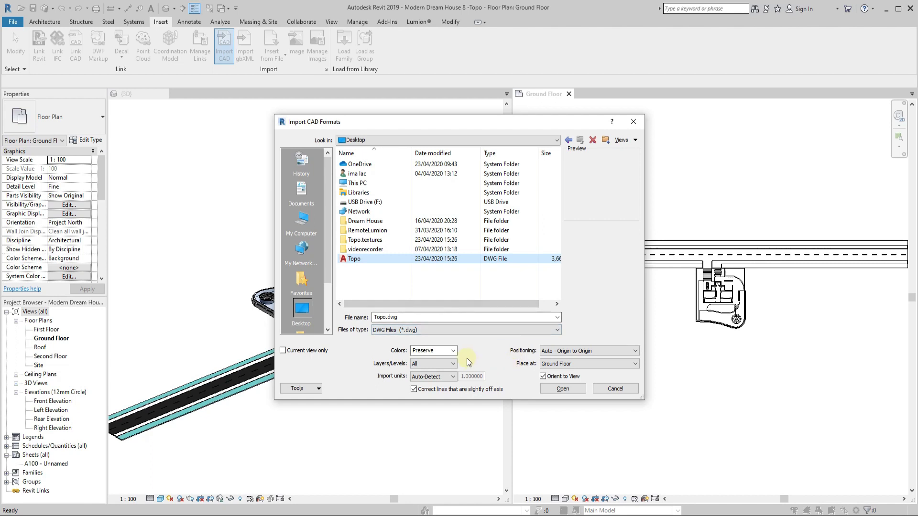
left_click(453, 351)
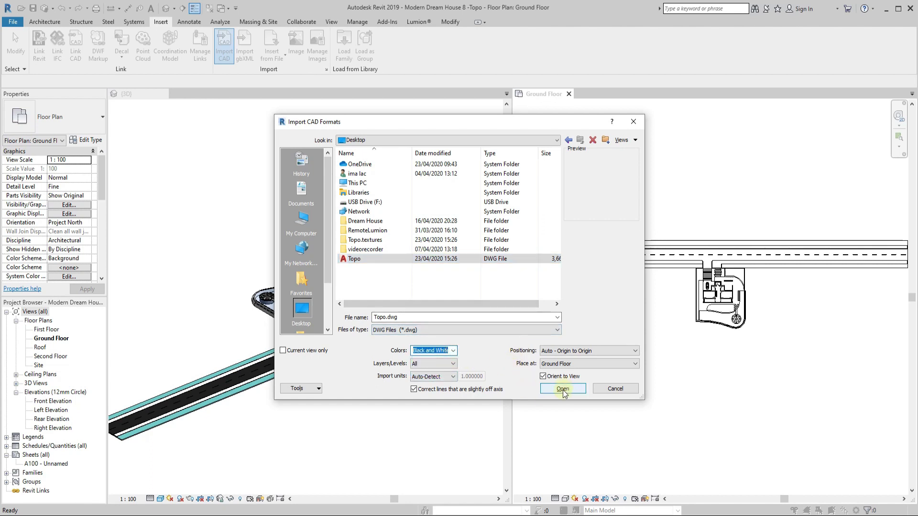
left_click(562, 390)
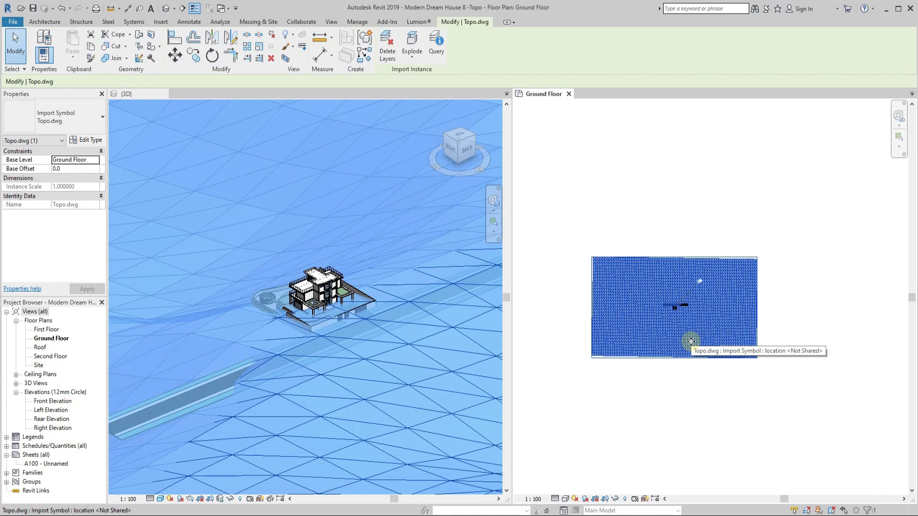
scroll(688, 340, "up", 3)
scroll(693, 286, "up", 1)
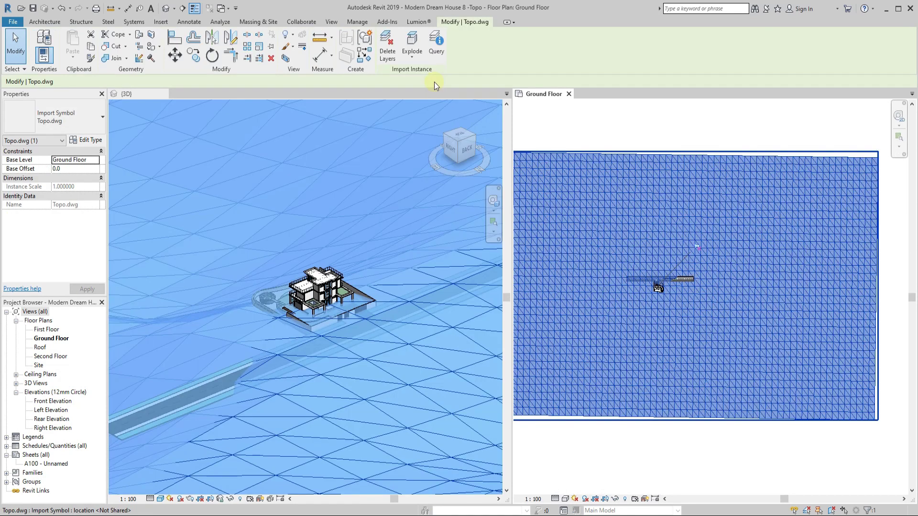
Create a toposurface from the Topo.dwg import instance using all its layers
left_click(258, 22)
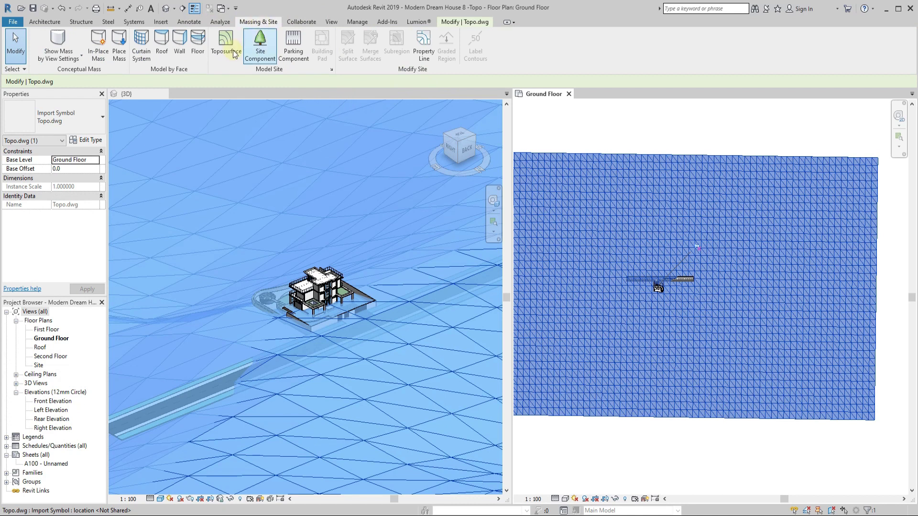
left_click(260, 48)
left_click(441, 50)
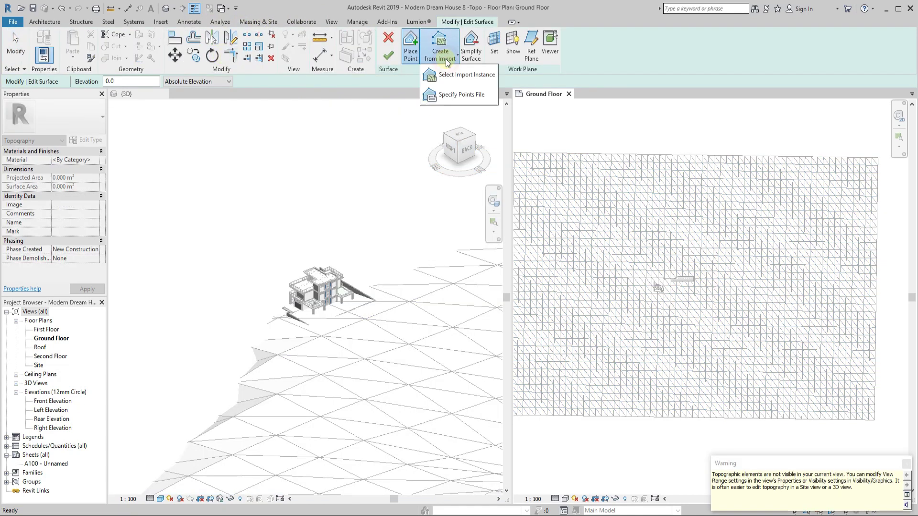
left_click(457, 77)
left_click(588, 174)
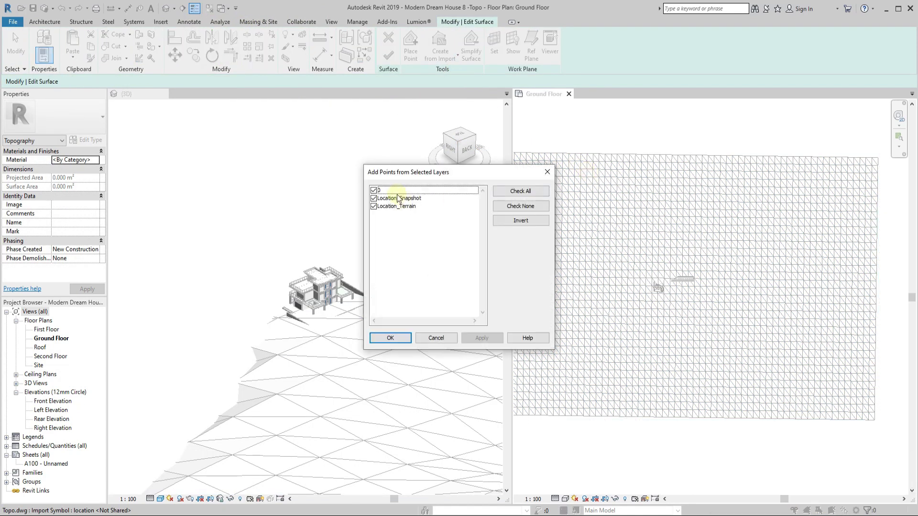
left_click(396, 340)
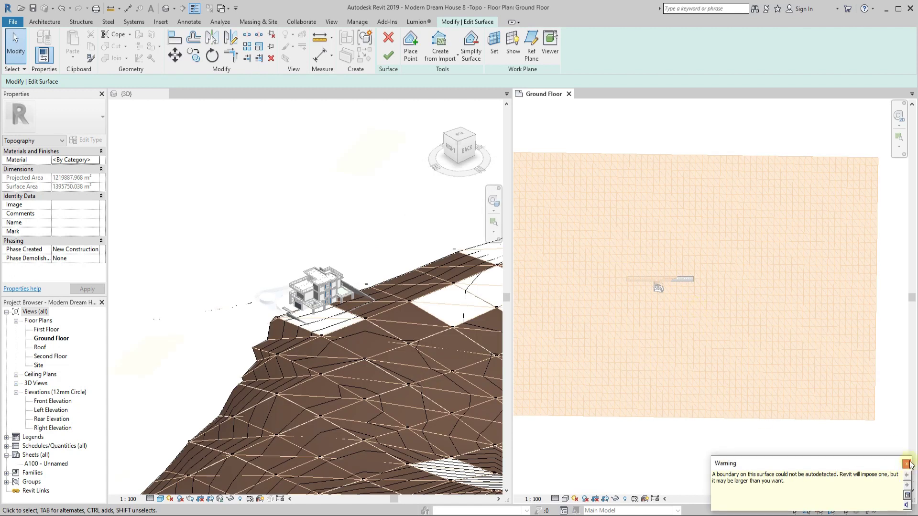
left_click(906, 464)
left_click(388, 56)
Delete the imported Topo.dwg mesh and orbit to inspect the new terrain
left_click(810, 354)
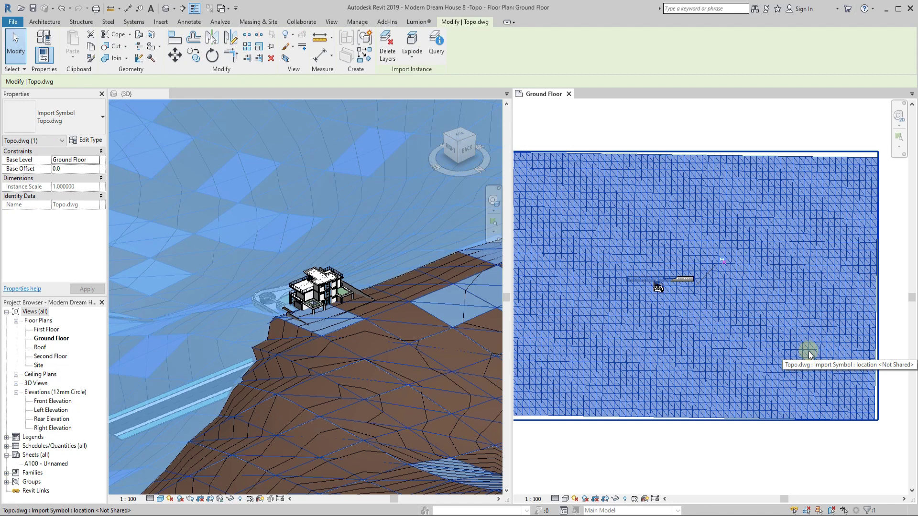
key("Delete")
mouse_move(437, 361)
middle_mouse_down("shift")
mouse_move(338, 334)
mouse_move(389, 347)
mouse_move(353, 383)
middle_mouse_up("shift")
scroll(338, 416, "down", 3)
middle_click_drag(338, 416, 266, 400, "shift")
left_click(332, 336)
mouse_move(464, 182)
middle_mouse_down("shift")
mouse_move(455, 171)
mouse_move(311, 277)
mouse_move(400, 277)
middle_mouse_up("shift")
key("Escape")
Select the toposurface and drag it to a new position around the house
scroll(369, 262, "up", 5)
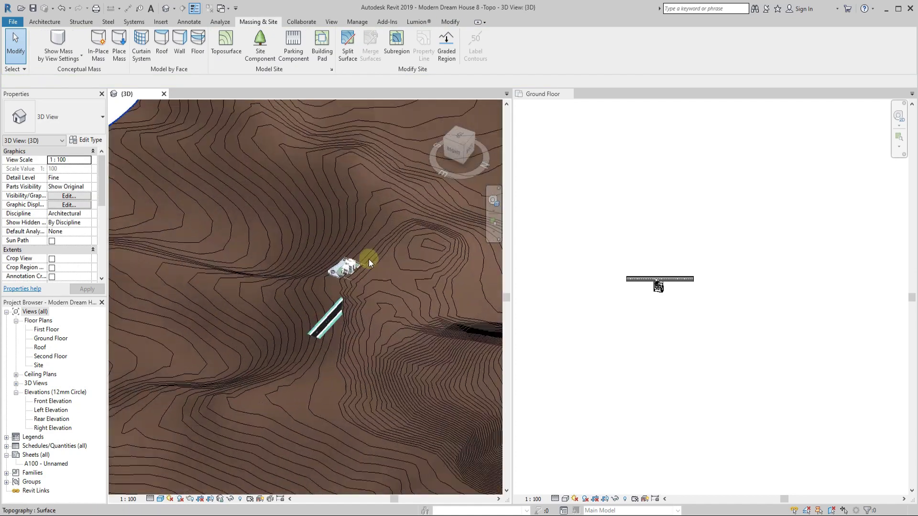
scroll(389, 260, "down", 5)
middle_click_drag(307, 352, 518, 300, "shift")
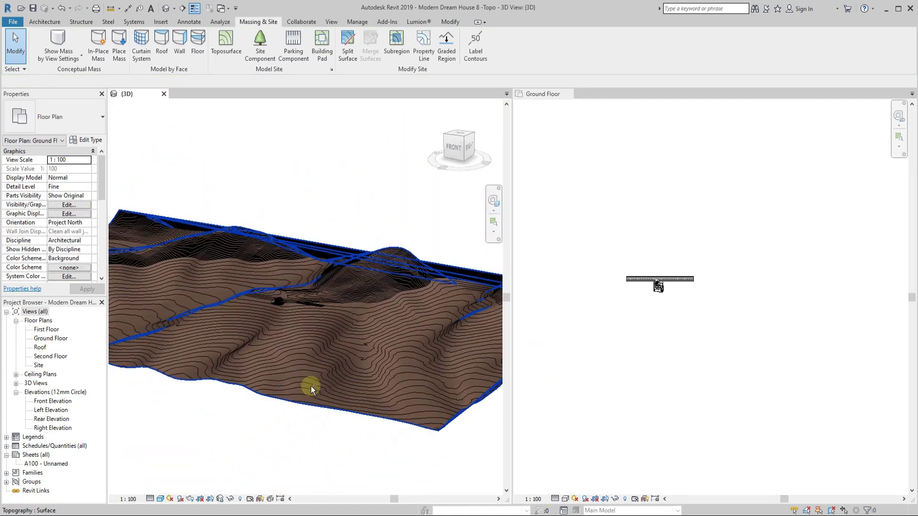
middle_click_drag(311, 390, 318, 273, "shift")
left_click(277, 312)
middle_click_drag(277, 311, 324, 312, "shift")
scroll(324, 312, "up", 3)
left_click_drag(310, 349, 326, 353)
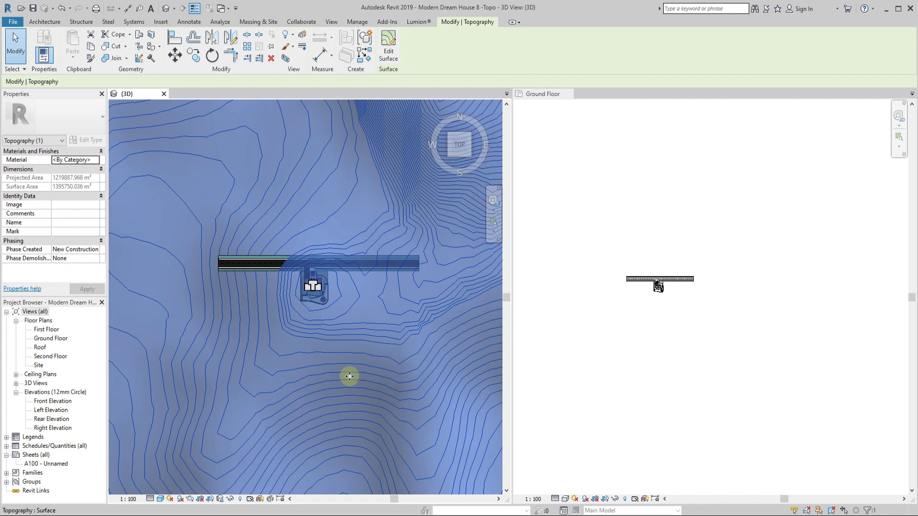
scroll(282, 358, "down", 1)
Rotate the toposurface with RO to align it with the house and road, then zoom to fit
key("r")
key("o")
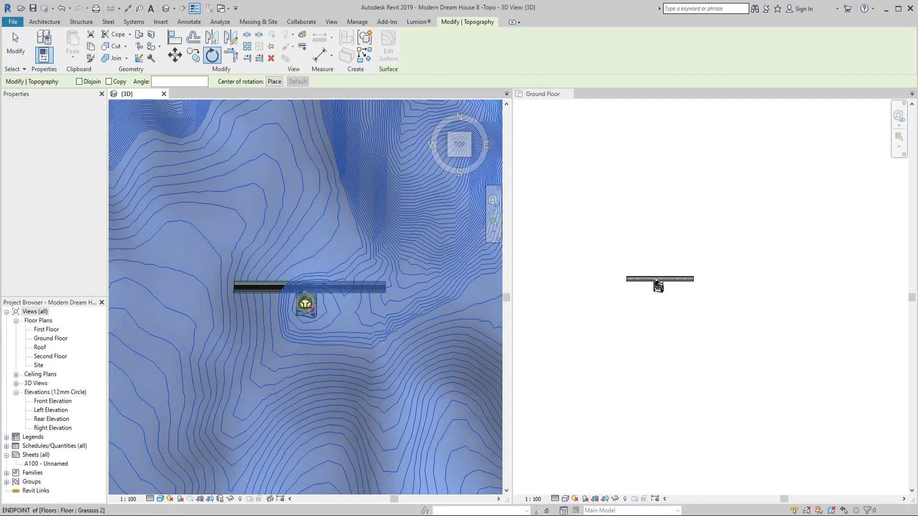
left_click(374, 204)
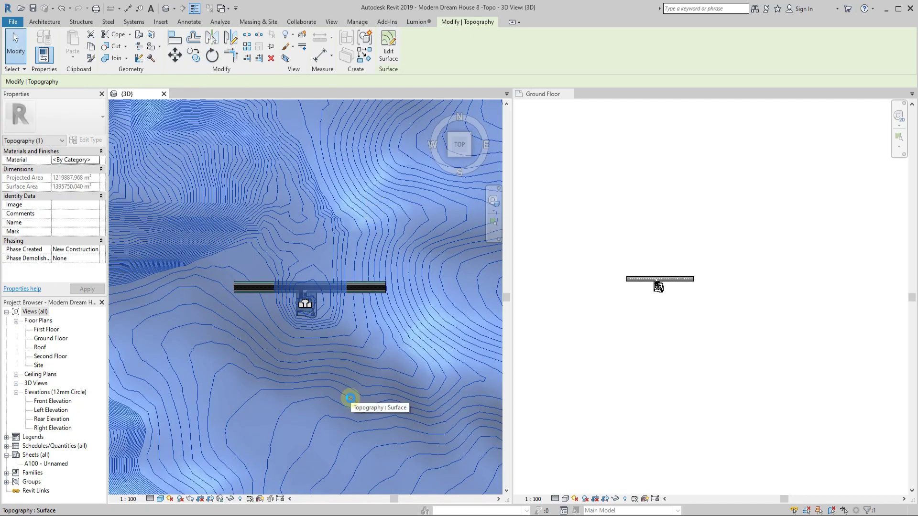
key("z")
key("f")
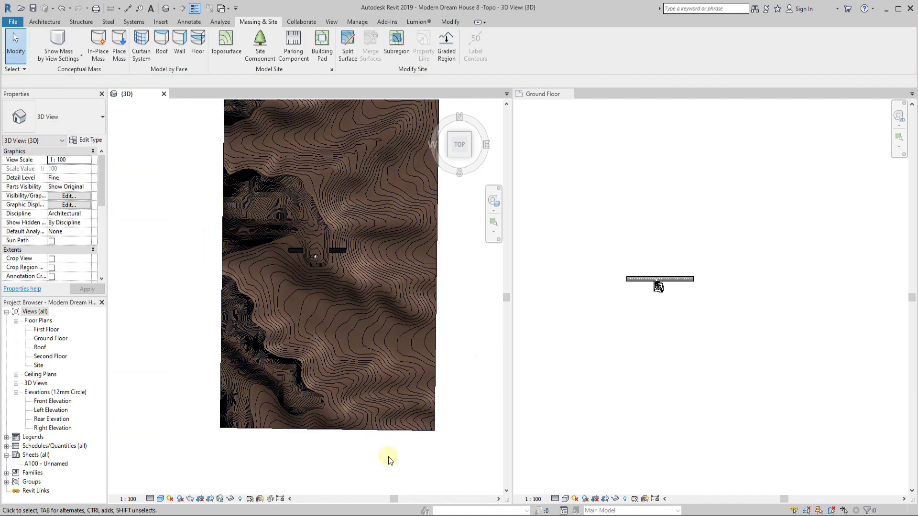
Orbit to inspect the rotated terrain, then select it and switch to a top-down view
middle_click_drag(385, 457, 321, 353, "shift")
scroll(324, 286, "up", 5)
scroll(324, 287, "down", 5)
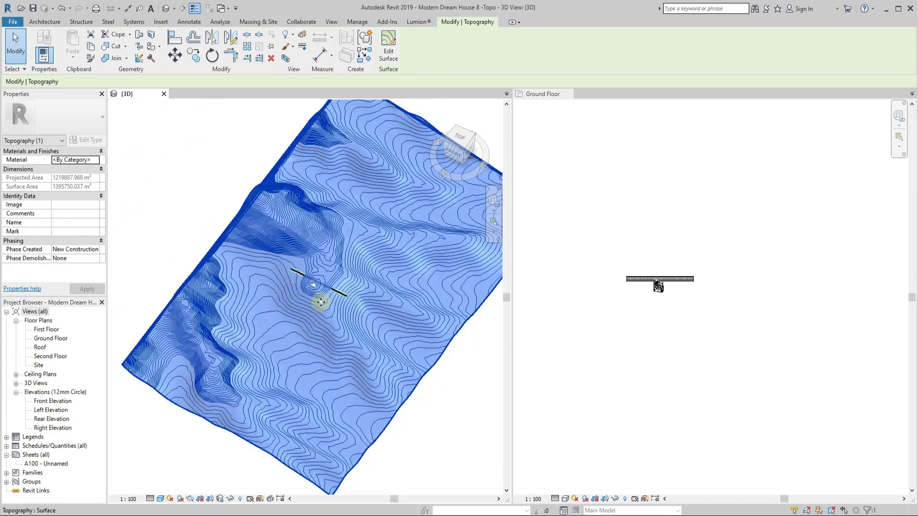
middle_click_drag(318, 287, 314, 286, "shift")
scroll(314, 286, "down", 5)
mouse_move(381, 405)
middle_mouse_down("shift")
mouse_move(307, 257)
mouse_move(294, 283)
mouse_move(277, 282)
mouse_move(254, 307)
middle_mouse_up("shift")
scroll(277, 289, "up", 5)
key("Escape")
mouse_move(282, 176)
middle_mouse_down("shift")
mouse_move(313, 246)
mouse_move(226, 263)
mouse_move(294, 315)
mouse_move(383, 355)
mouse_move(345, 319)
mouse_move(400, 400)
mouse_move(349, 348)
mouse_move(317, 338)
mouse_move(477, 365)
middle_mouse_up("shift")
scroll(294, 315, "down", 5)
left_click(324, 353)
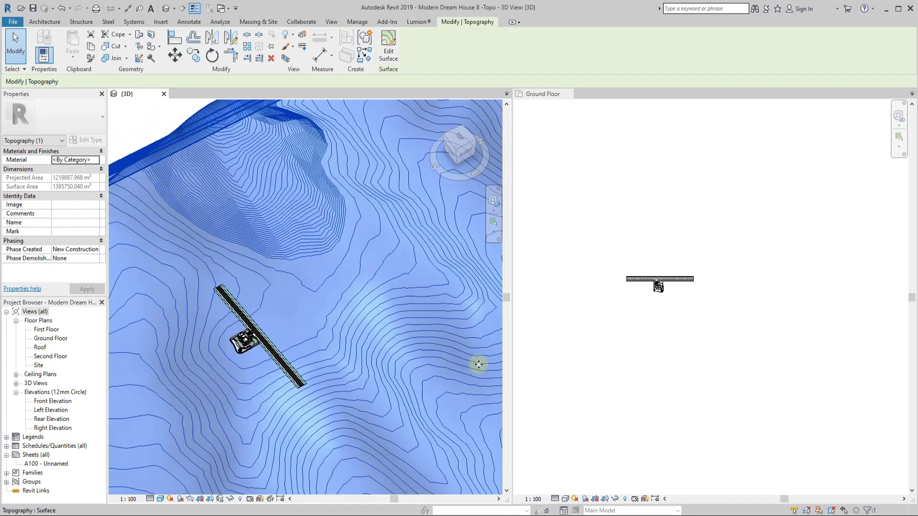
left_click(457, 139)
scroll(293, 279, "up", 5)
Edit the toposurface to check existing point elevations, then finish the edit
scroll(293, 279, "up", 4)
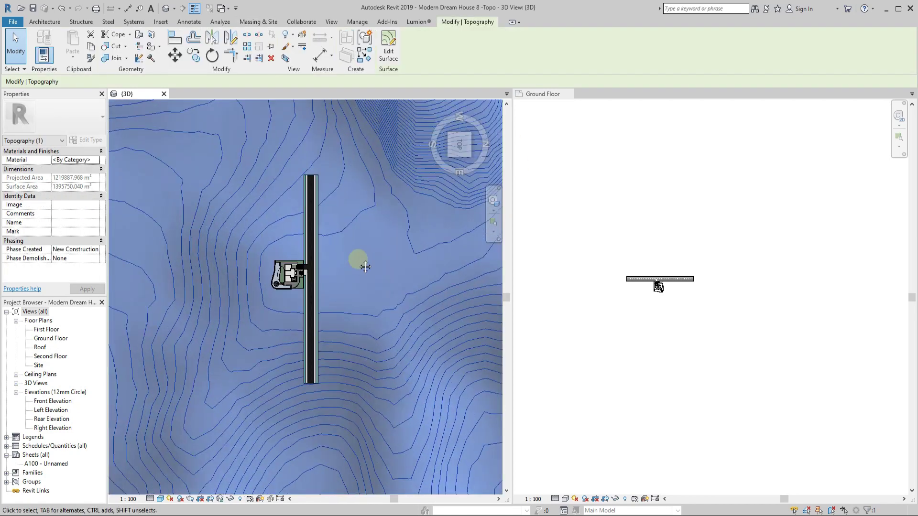
scroll(366, 300, "down", 1)
left_click(387, 67)
scroll(338, 286, "up", 2)
left_click(338, 286)
left_click(362, 301)
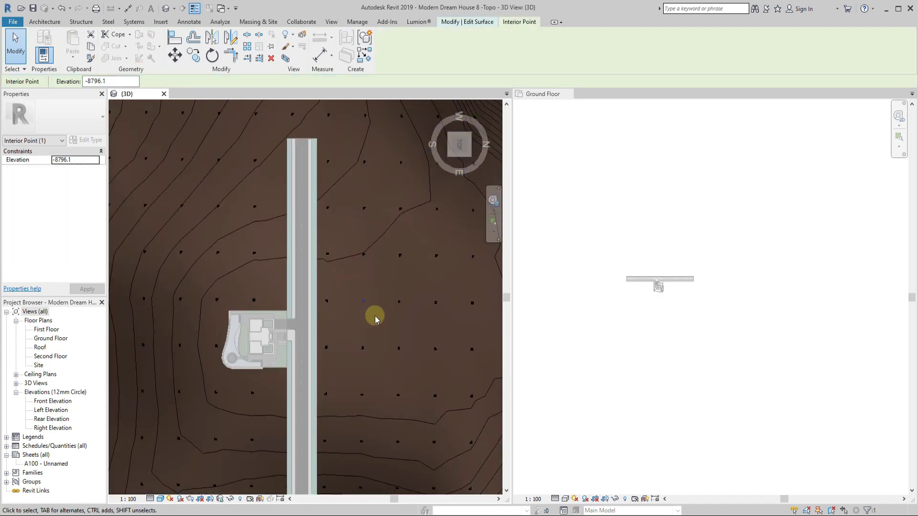
left_click(600, 323)
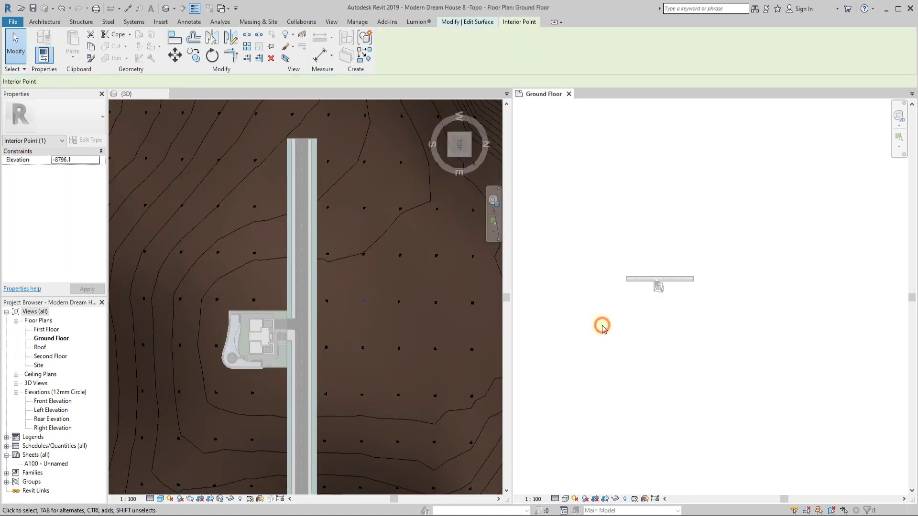
left_click(387, 53)
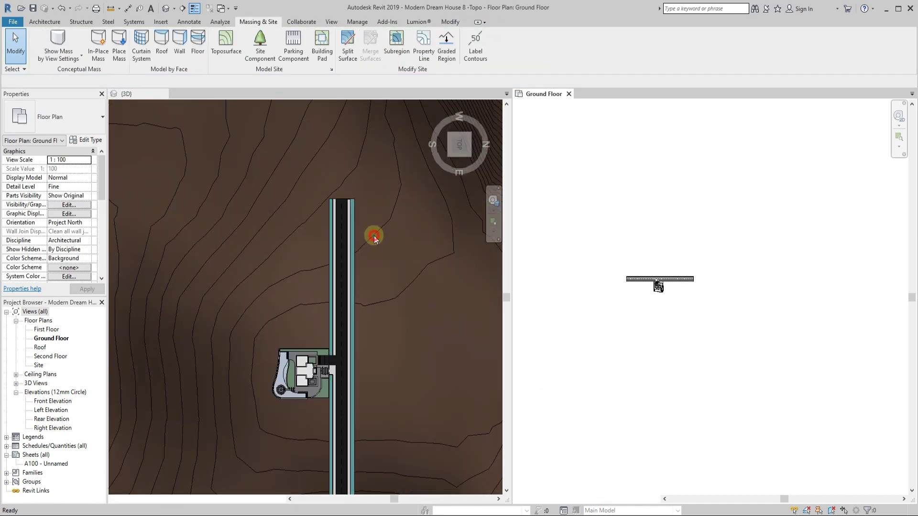
Select the toposurface and pan up to the top end of the road
left_click(352, 259)
scroll(400, 280, "up", 2)
scroll(400, 280, "down", 2)
left_click(380, 271)
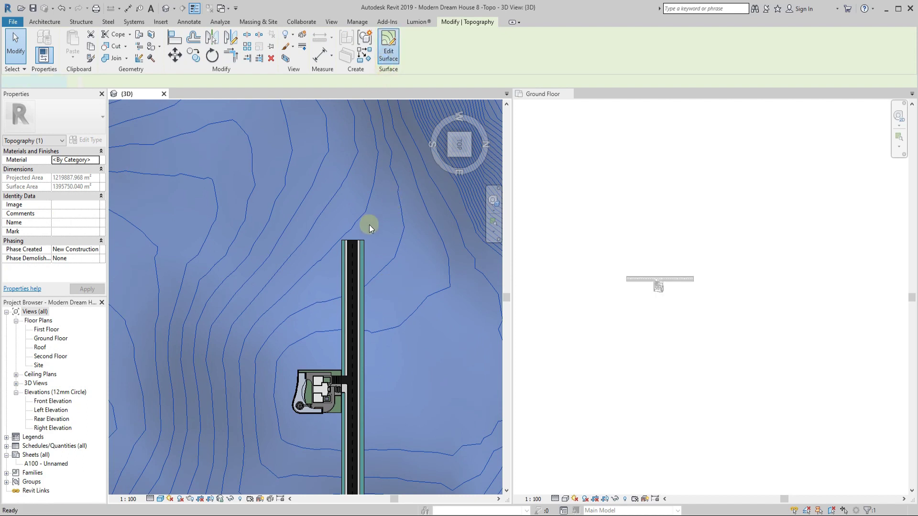
scroll(370, 225, "up", 2)
middle_click_drag(415, 295, 395, 282)
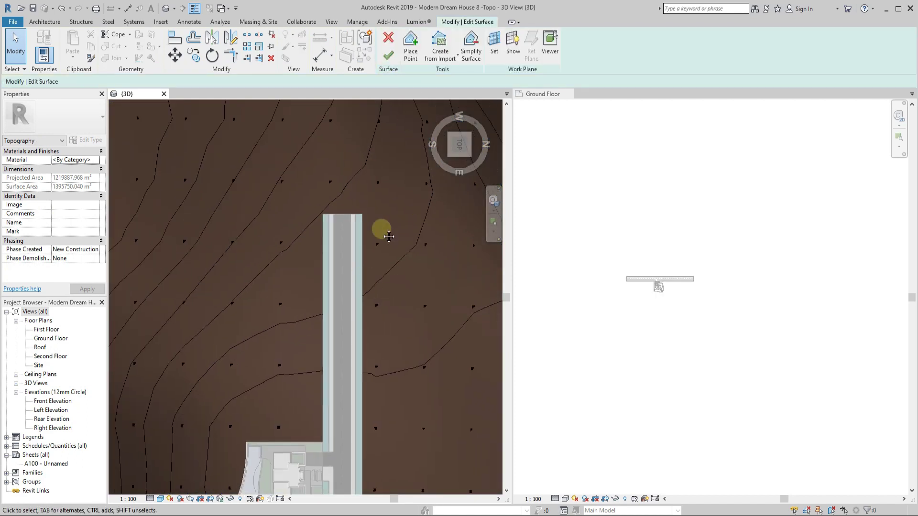
middle_click_drag(389, 236, 369, 222)
Place -600 elevation terrain points at the road's two end corners
left_click(410, 47)
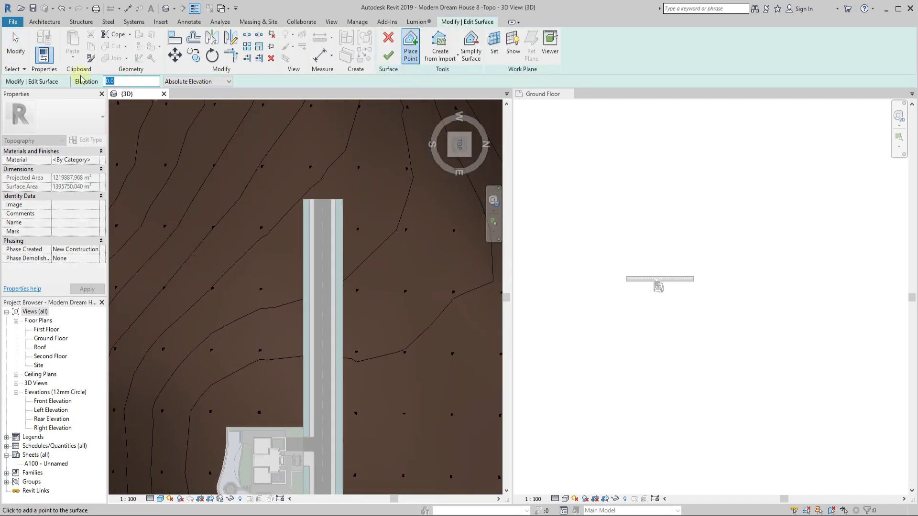
scroll(273, 207, "up", 3)
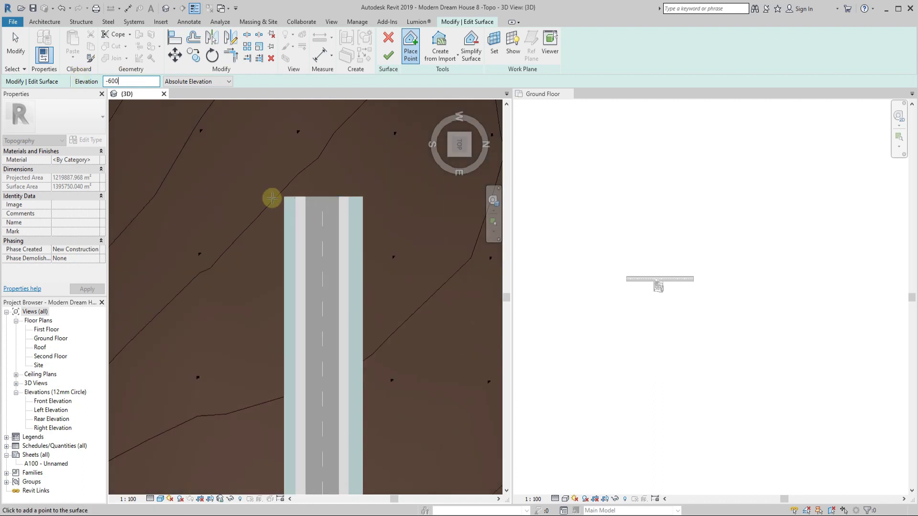
left_click(284, 198)
left_click(363, 196)
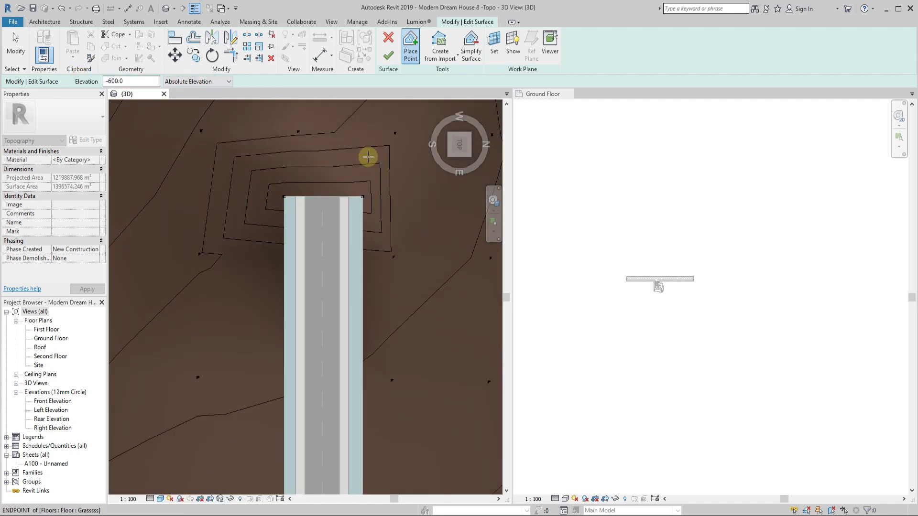
scroll(365, 334, "down", 5)
scroll(352, 422, "up", 3)
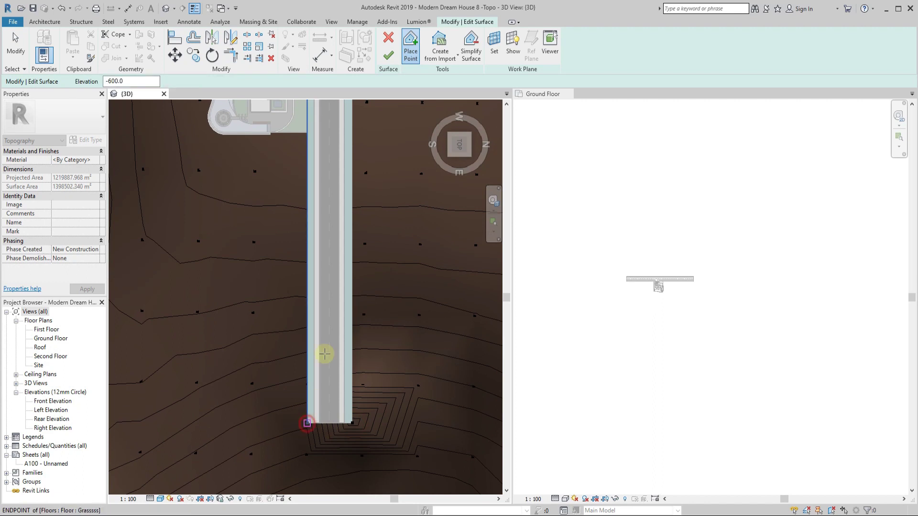
Add -600 points along the road's left and right edges and finish the surface
left_click(307, 326)
left_click(307, 224)
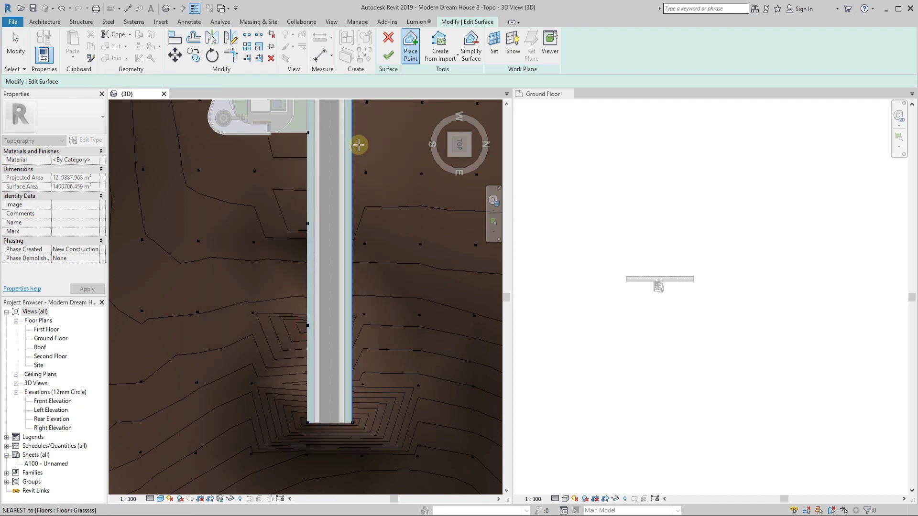
left_click(351, 346)
left_click(352, 373)
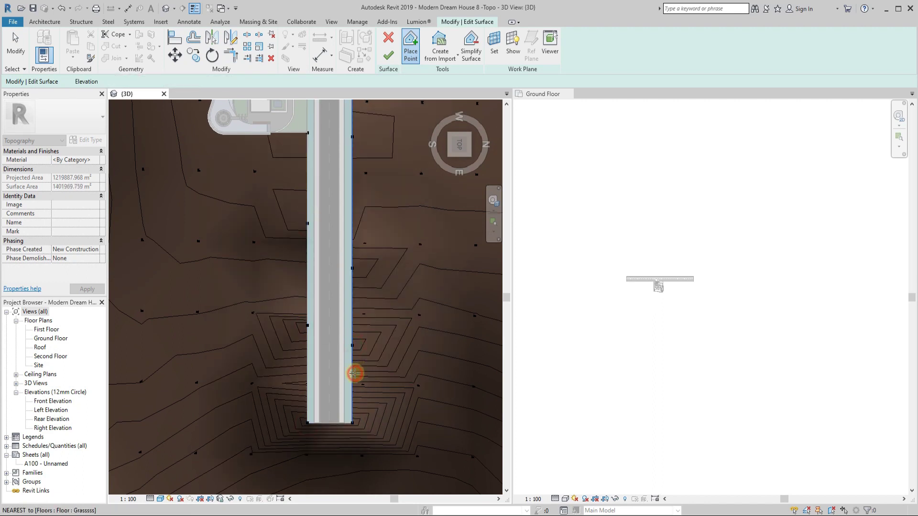
scroll(395, 299, "down", 2)
middle_click_drag(396, 299, 395, 356)
middle_click_drag(401, 160, 396, 256)
scroll(371, 272, "up", 2)
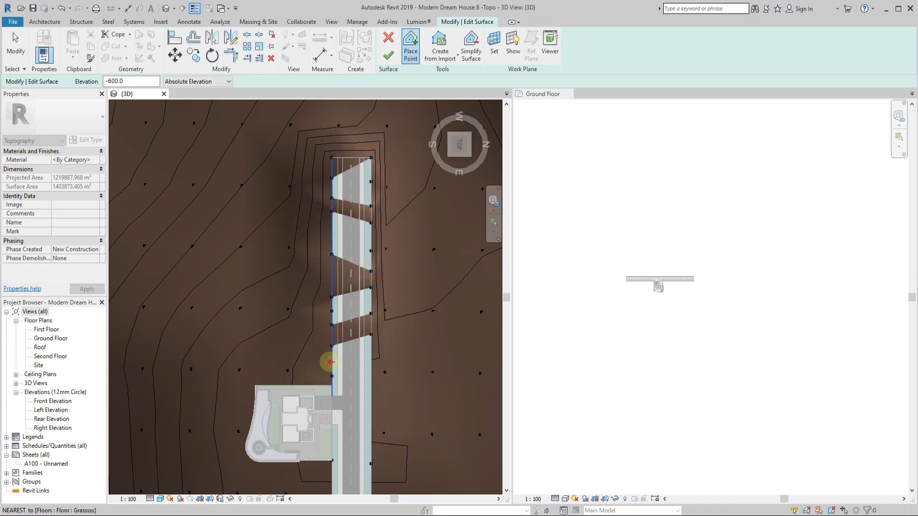
left_click(387, 58)
Orbit to check the lowered ground and grass floor beside the road, then return to top view
mouse_move(379, 129)
middle_mouse_down("shift")
mouse_move(389, 346)
mouse_move(352, 222)
mouse_move(383, 388)
mouse_move(358, 307)
mouse_move(290, 342)
mouse_move(334, 314)
mouse_move(308, 259)
mouse_move(364, 268)
mouse_move(406, 324)
mouse_move(213, 293)
mouse_move(353, 310)
mouse_move(275, 398)
mouse_move(344, 338)
mouse_move(334, 389)
mouse_move(429, 282)
middle_mouse_up("shift")
left_click(290, 342)
left_click(458, 137)
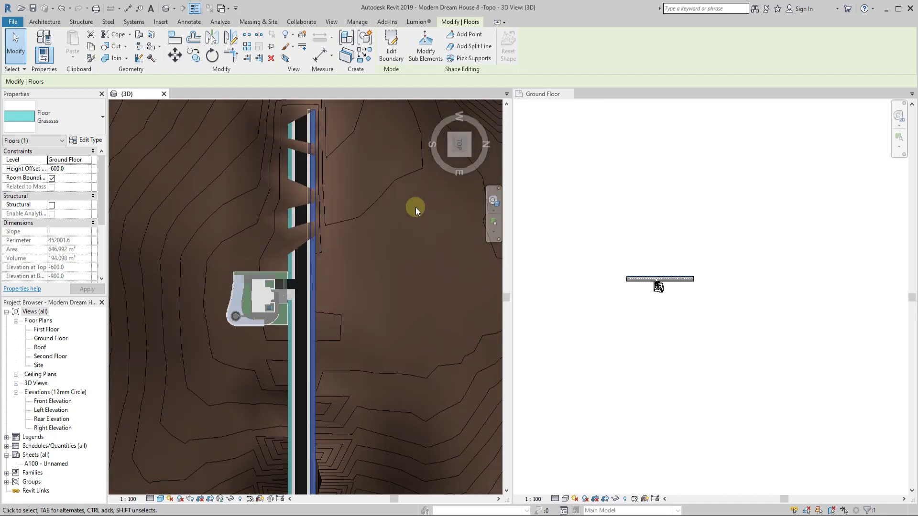
Edit the toposurface and set the selected points along the road to elevation -660
scroll(415, 208, "up", 3)
middle_click_drag(415, 207, 372, 248)
scroll(343, 188, "down", 2)
scroll(343, 188, "down", 2)
scroll(378, 165, "up", 4)
left_click(378, 165)
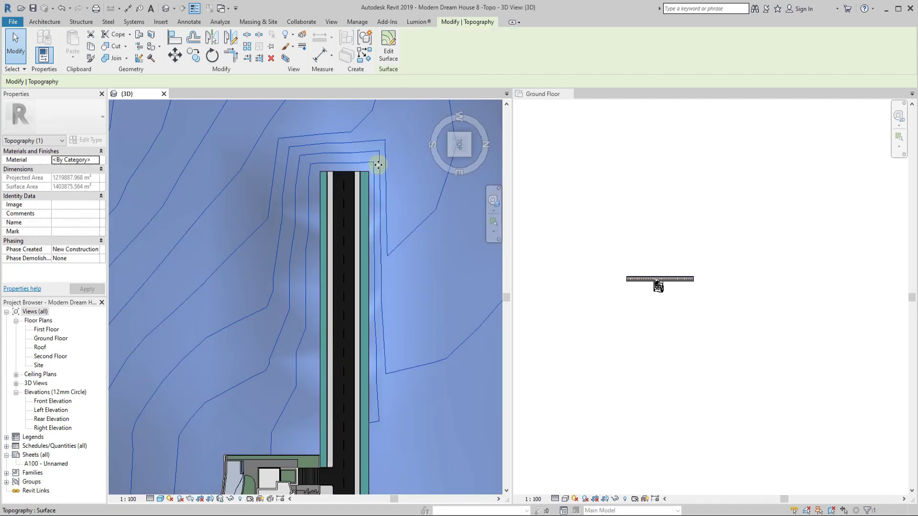
left_click(387, 43)
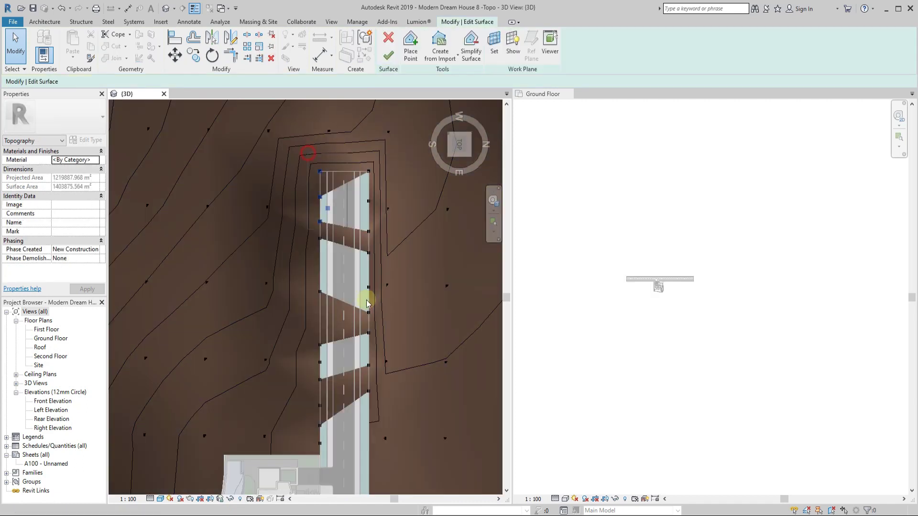
left_click_drag(380, 464, 379, 463)
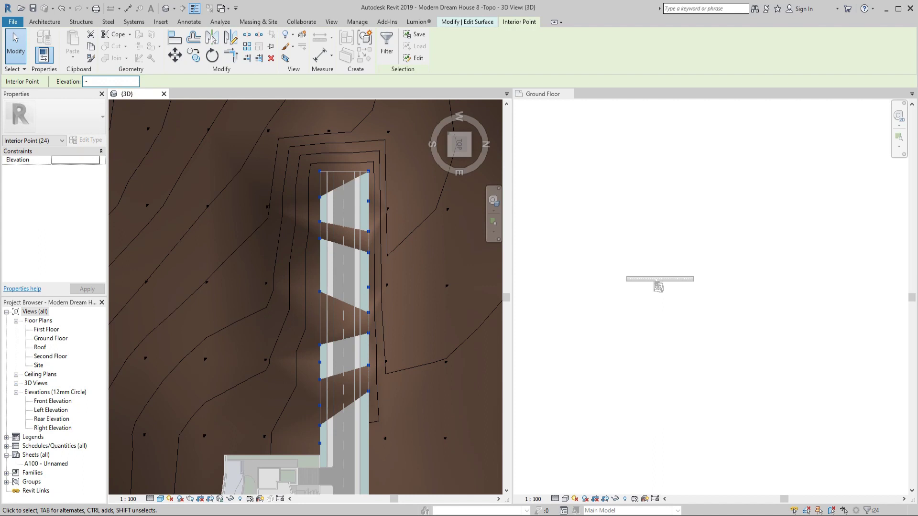
type("660")
left_click(432, 240)
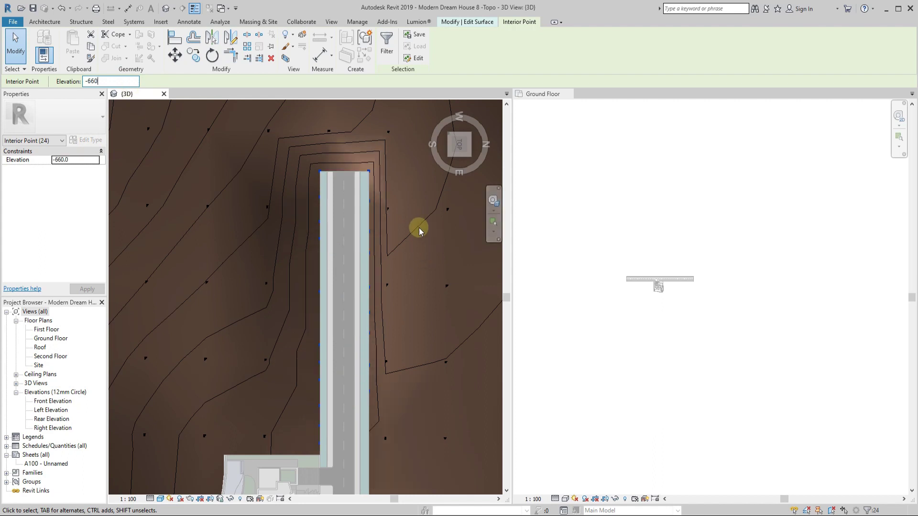
Place -660 points beside the road and along its right edge at the southern end
left_click(298, 206)
middle_click_drag(298, 206, 302, 20)
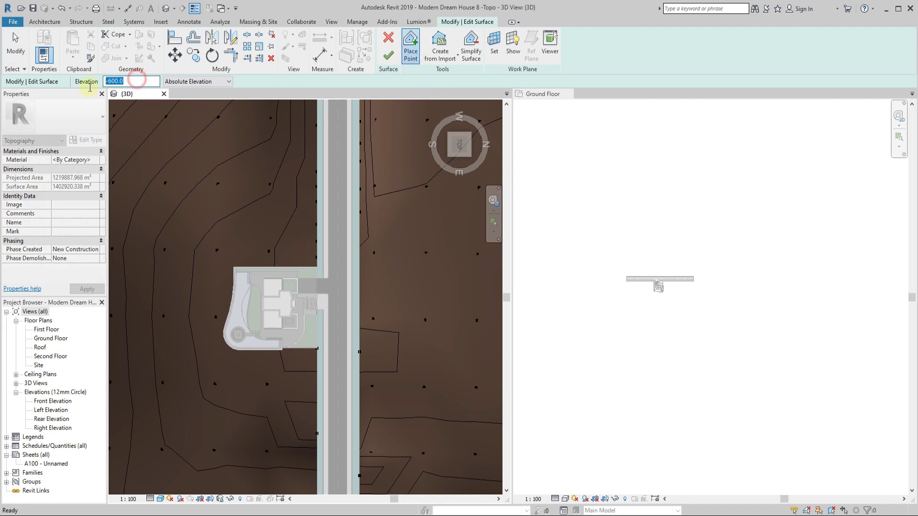
middle_click_drag(386, 343, 399, 187)
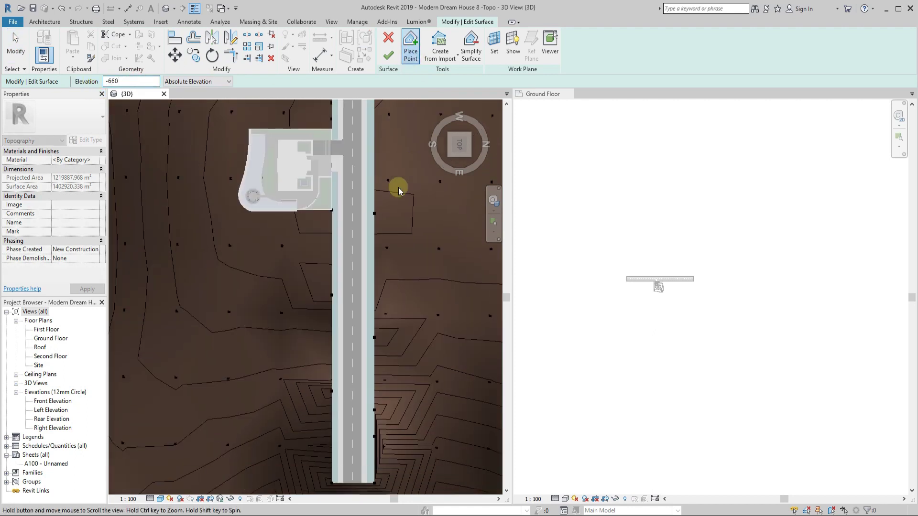
left_click(337, 319)
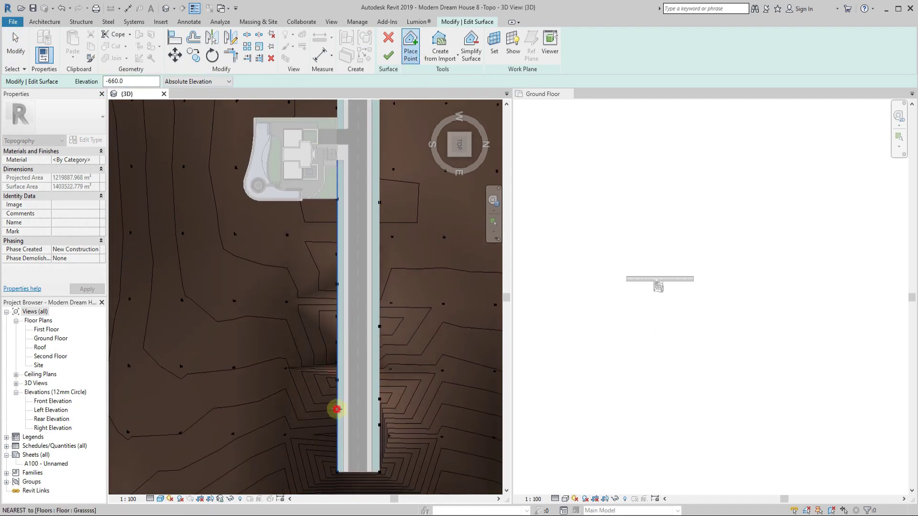
left_click(381, 364)
left_click(381, 299)
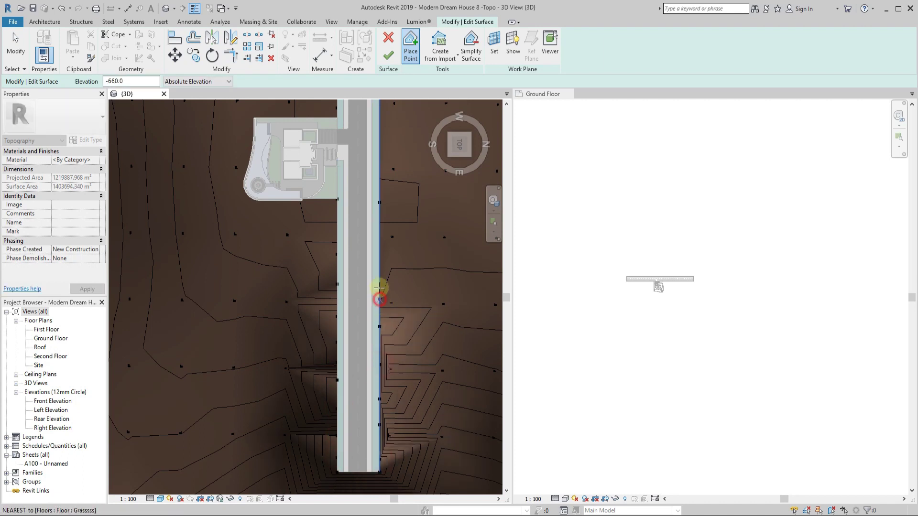
left_click(380, 226)
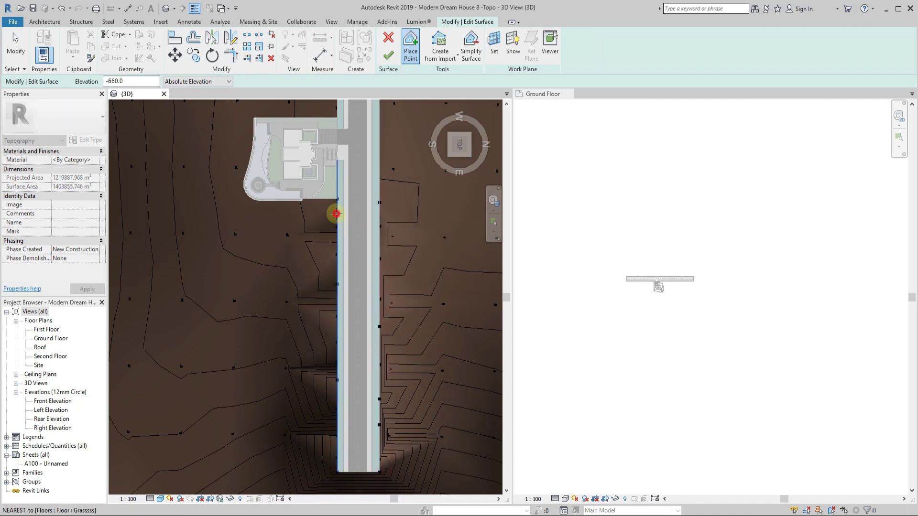
middle_click_drag(336, 214, 380, 311)
Add -660 points across the area to the right of the road
left_click(402, 202)
middle_click_drag(402, 201, 367, 259)
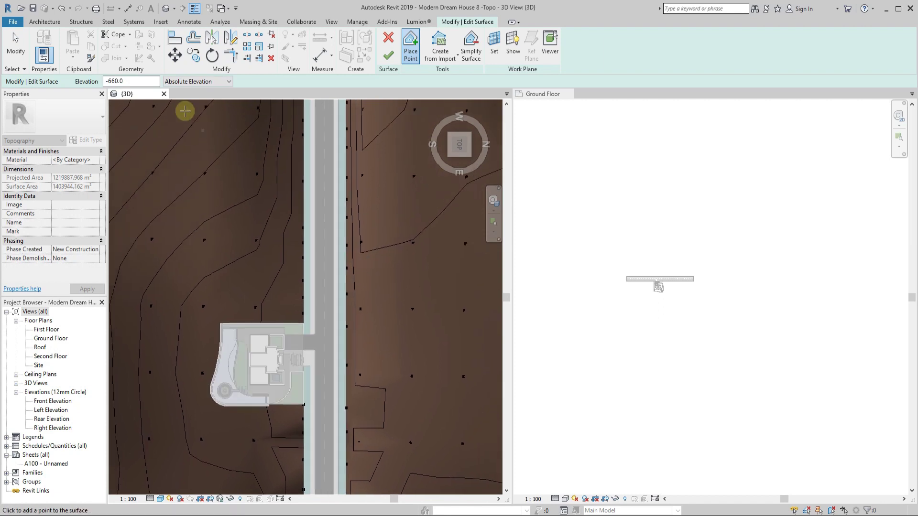
left_click(409, 284)
left_click(402, 342)
left_click(402, 422)
left_click(367, 412)
left_click(391, 212)
left_click(395, 145)
Add -660 points near the road's northern top end
middle_click_drag(395, 145, 348, 185)
left_click(331, 130)
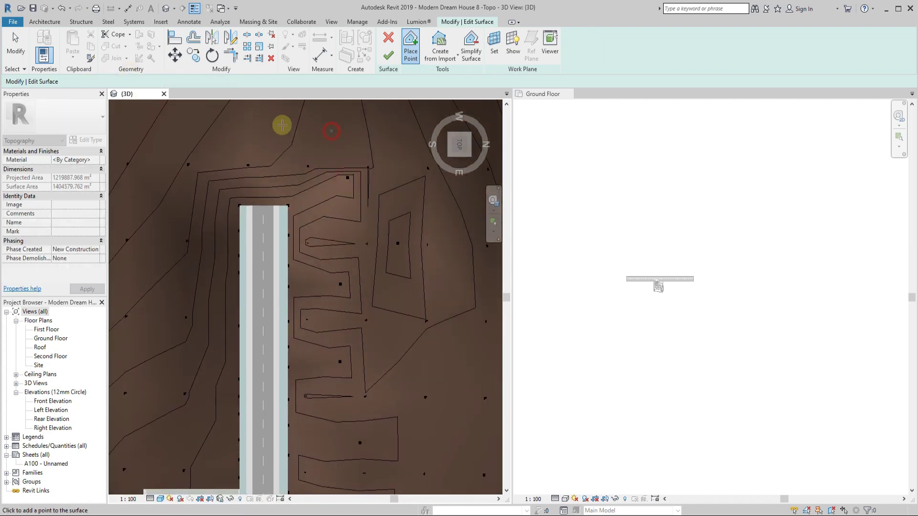
scroll(375, 223, "down", 2)
middle_click_drag(330, 461, 362, 297)
left_click(378, 292)
Finish the toposurface edit and inspect it from an oblique angle
left_click(388, 55)
mouse_move(332, 407)
middle_mouse_down("shift")
mouse_move(437, 185)
mouse_move(383, 384)
mouse_move(337, 385)
mouse_move(318, 272)
mouse_move(328, 368)
mouse_move(354, 315)
mouse_move(323, 271)
mouse_move(312, 271)
mouse_move(280, 212)
mouse_move(357, 235)
mouse_move(299, 394)
mouse_move(246, 248)
mouse_move(266, 307)
middle_mouse_up("shift")
scroll(335, 239, "up", 3)
left_click(323, 295)
Enter Edit Surface and check the point settings, keeping elevations absolute
left_click(459, 144)
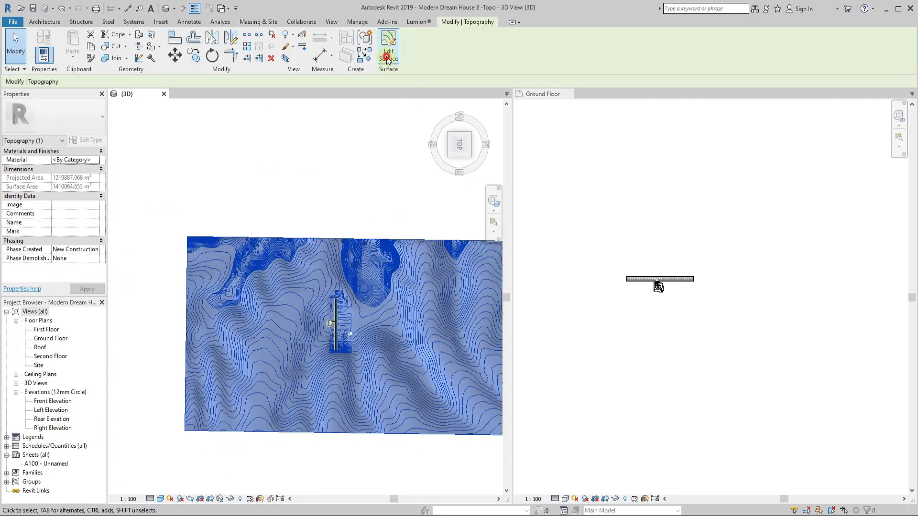
left_click(388, 51)
scroll(280, 273, "up", 3)
middle_click_drag(280, 274, 377, 279)
scroll(357, 265, "up", 1)
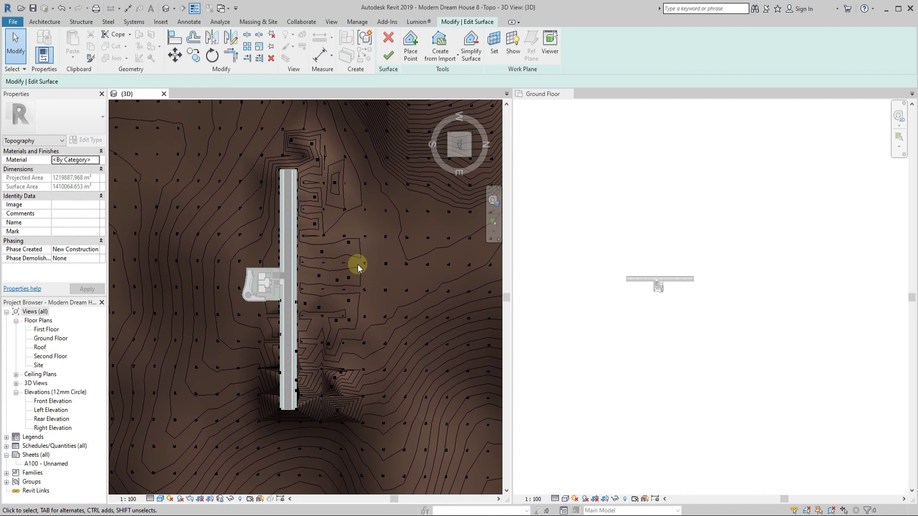
left_click(471, 47)
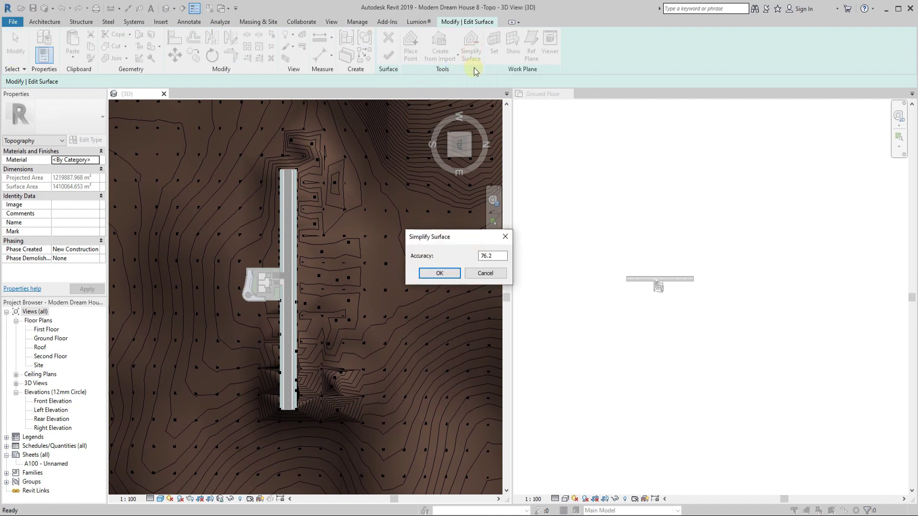
left_click(506, 240)
left_click(439, 59)
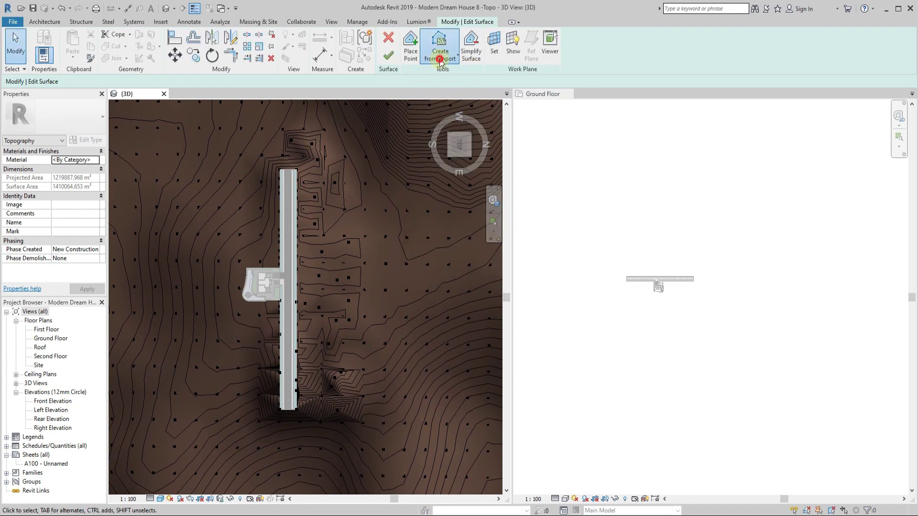
left_click(413, 60)
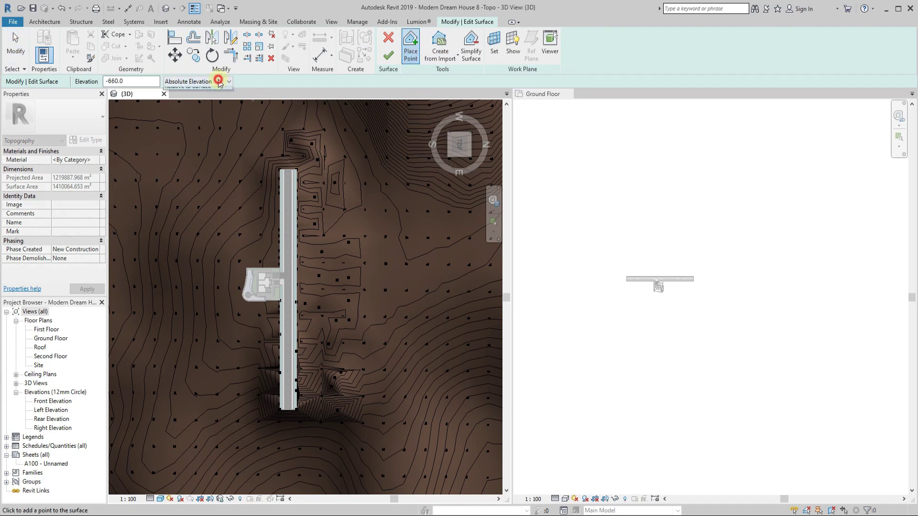
left_click(114, 96)
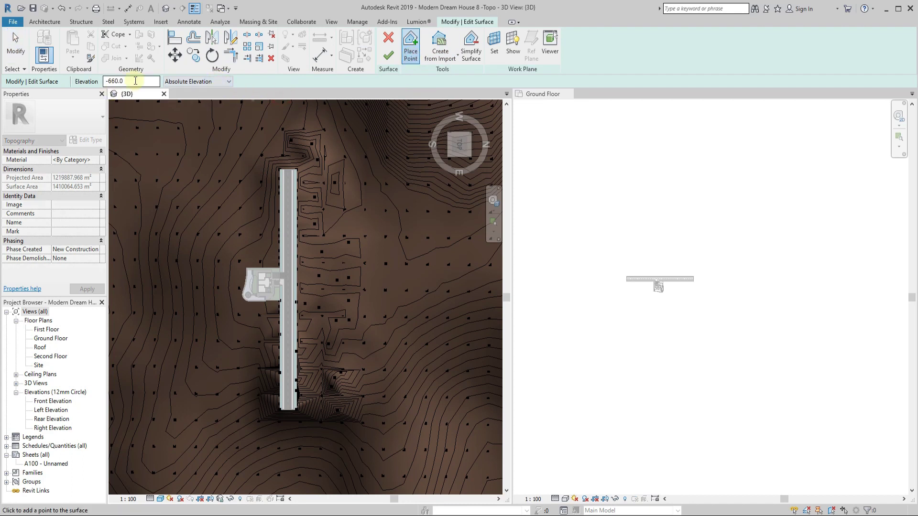
left_click(15, 48)
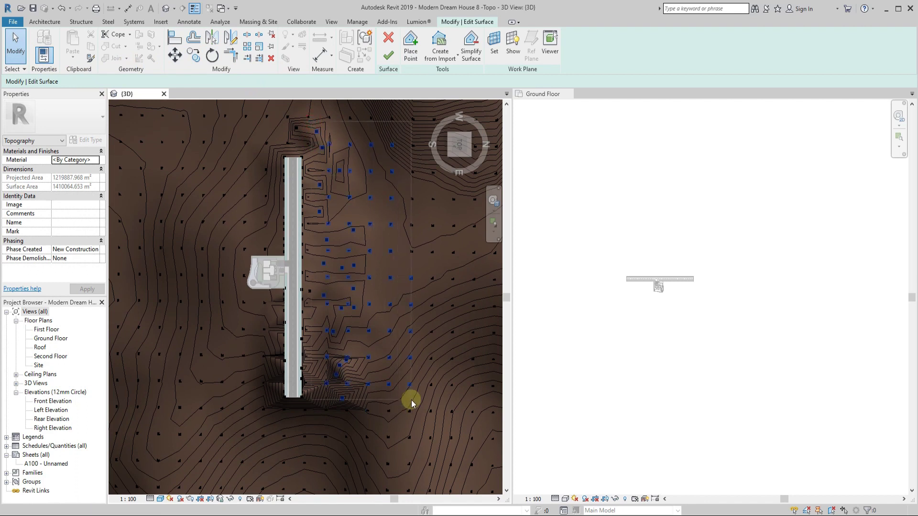
Set the 64 and then 114 points east of the road to -660
left_click_drag(412, 403, 155, 153)
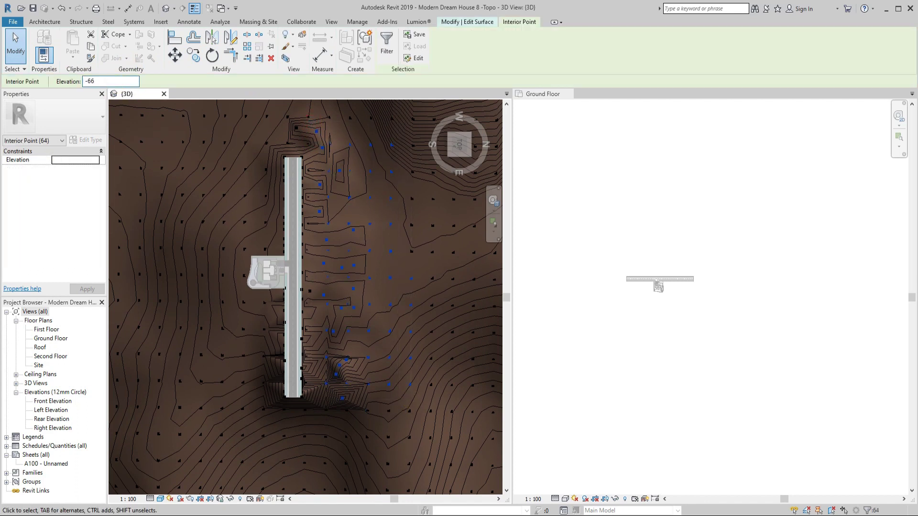
type("0")
key("Return")
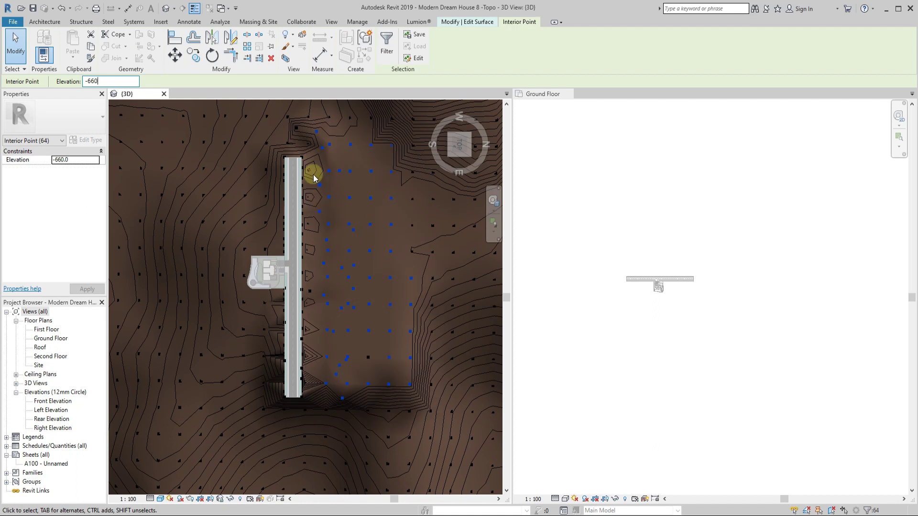
scroll(315, 220, "down", 2)
key("Escape")
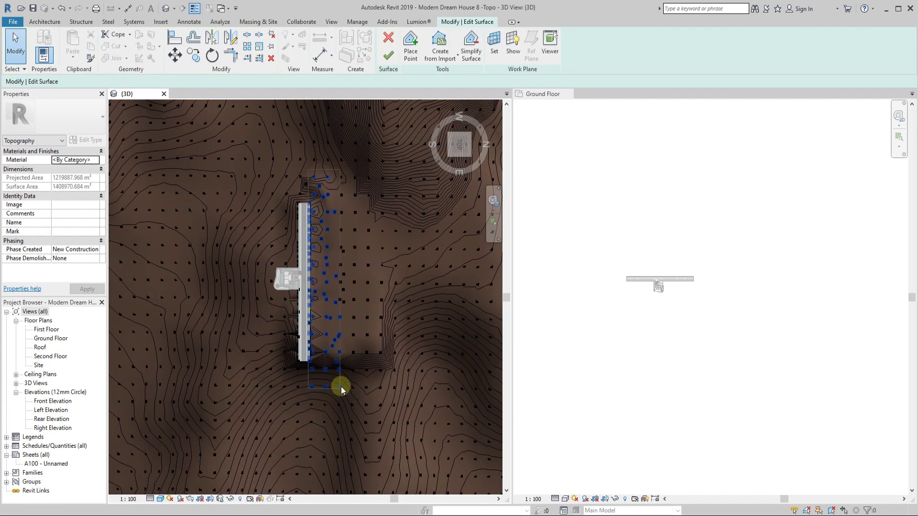
left_click_drag(341, 386, 389, 381)
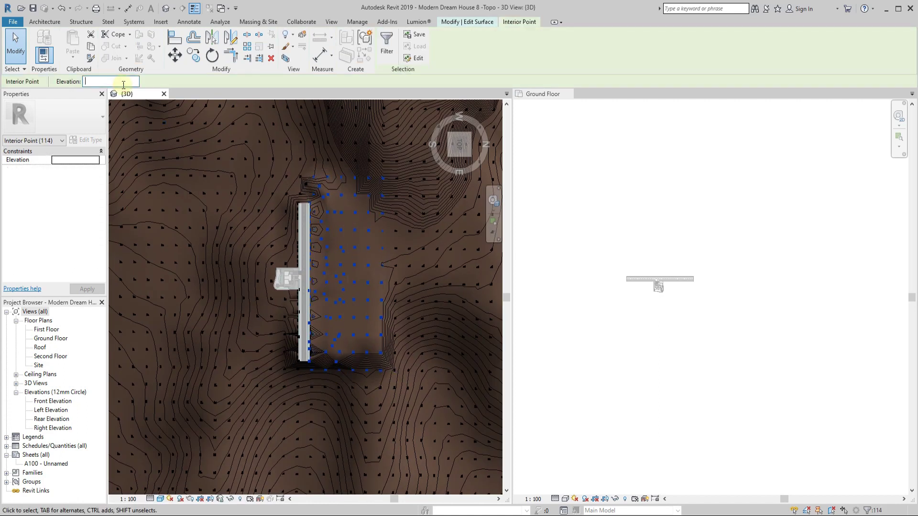
scroll(357, 236, "up", 2)
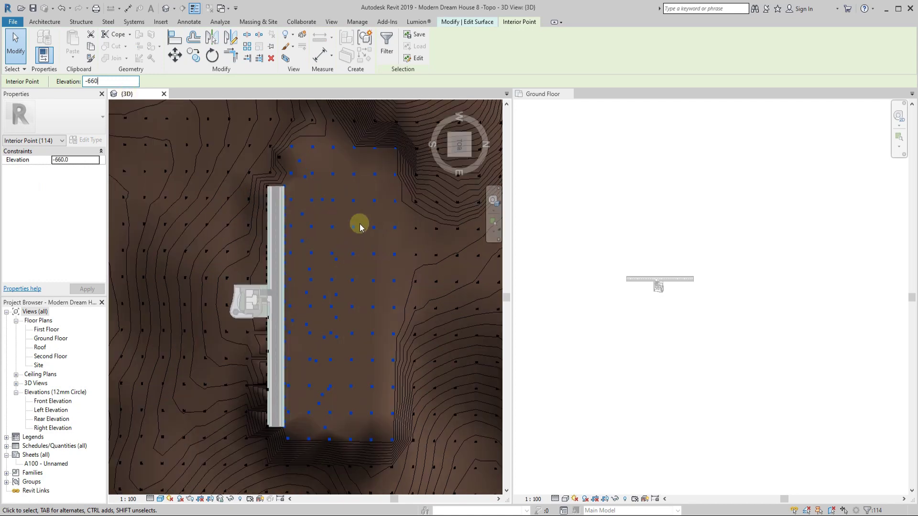
left_click(336, 154)
mouse_move(336, 137)
middle_mouse_down("shift")
mouse_move(358, 420)
mouse_move(321, 319)
middle_mouse_up("shift")
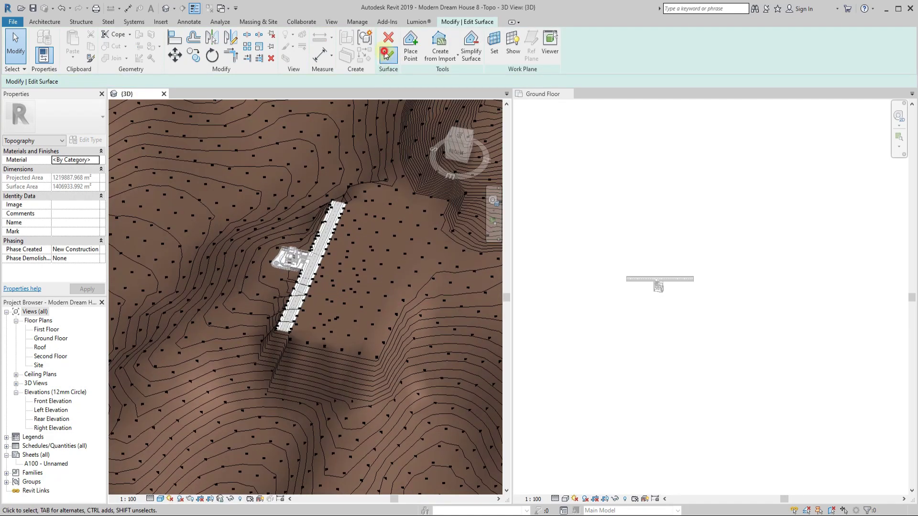
Finish the current edit, then reselect the toposurface and reopen it for editing
left_click(385, 54)
mouse_move(404, 334)
middle_mouse_down("shift")
mouse_move(236, 322)
mouse_move(427, 328)
mouse_move(335, 299)
mouse_move(390, 427)
middle_mouse_up("shift")
left_click(365, 307)
mouse_move(365, 307)
middle_mouse_down("shift")
mouse_move(324, 369)
mouse_move(273, 371)
middle_mouse_up("shift")
scroll(272, 371, "up", 3)
left_click(391, 59)
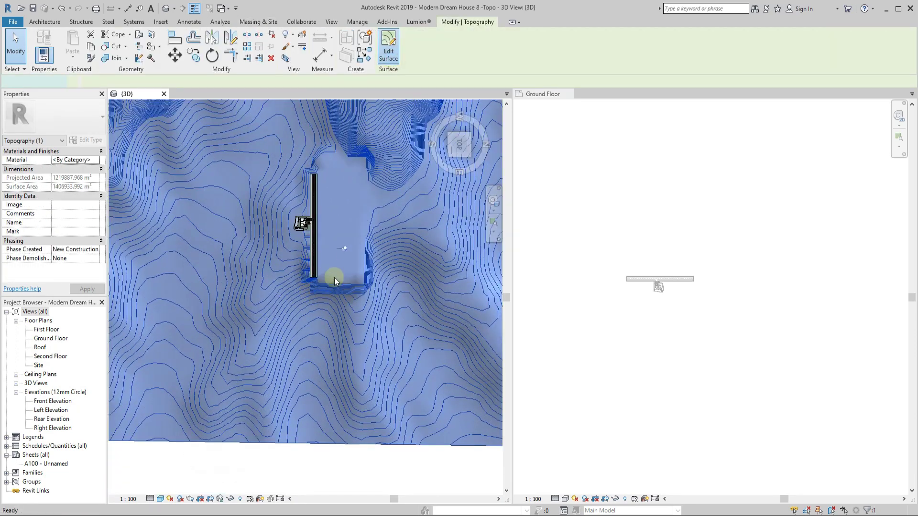
Set the 49 points below the flat pad to -660
left_click_drag(319, 276, 379, 429)
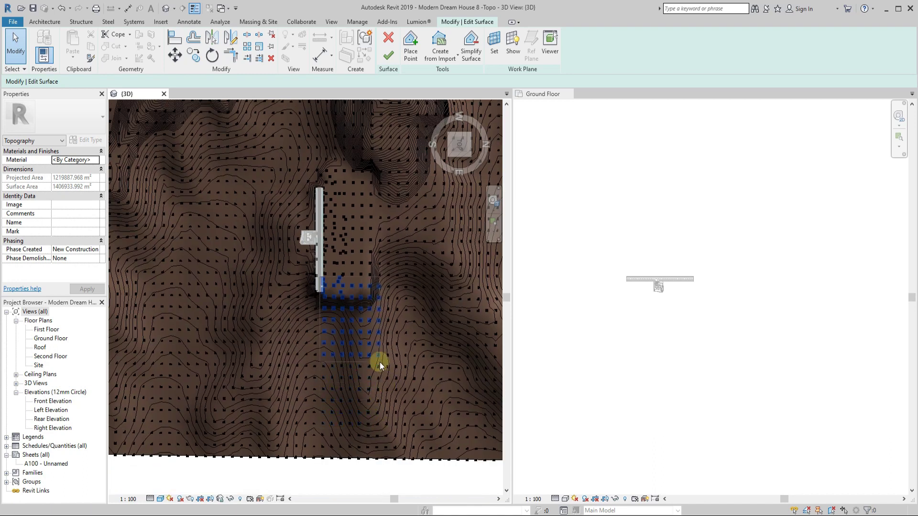
left_click_drag(380, 362, 374, 356)
type("-660")
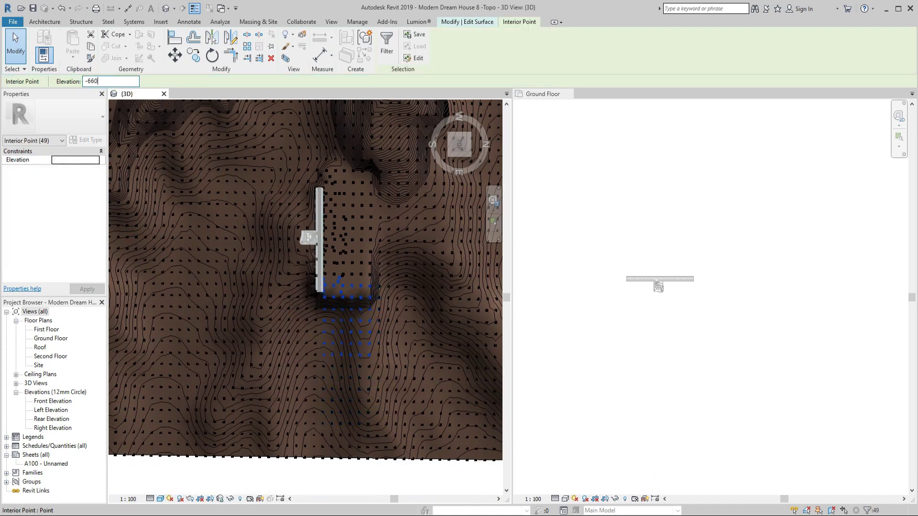
key("Return")
scroll(348, 154, "up", 3)
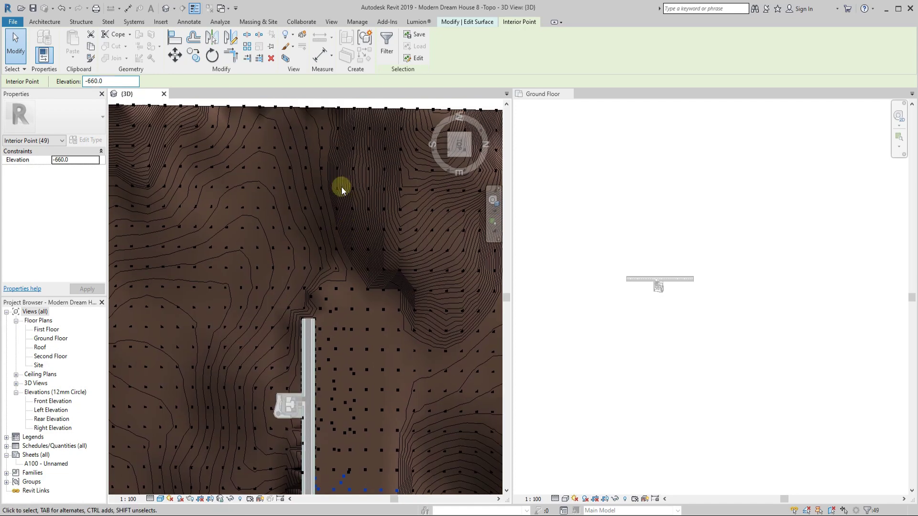
left_click(391, 293)
Set 40 more points south of the pad to -660 and finish the surface
left_click_drag(403, 323, 403, 323)
type("0")
key("Return")
scroll(363, 232, "down", 3)
left_click(399, 447)
mouse_move(398, 447)
middle_mouse_down("shift")
mouse_move(374, 253)
mouse_move(362, 280)
mouse_move(413, 276)
middle_mouse_up("shift")
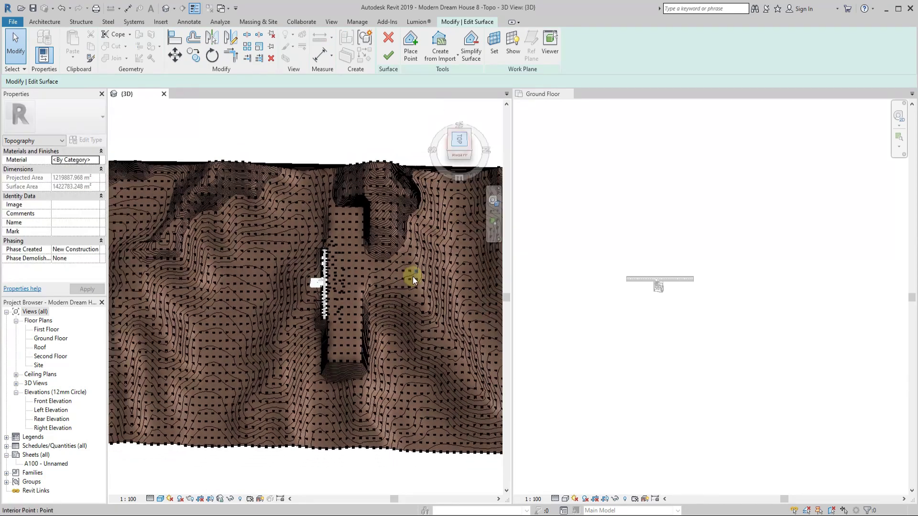
scroll(320, 414, "up", 2)
scroll(320, 414, "up", 2)
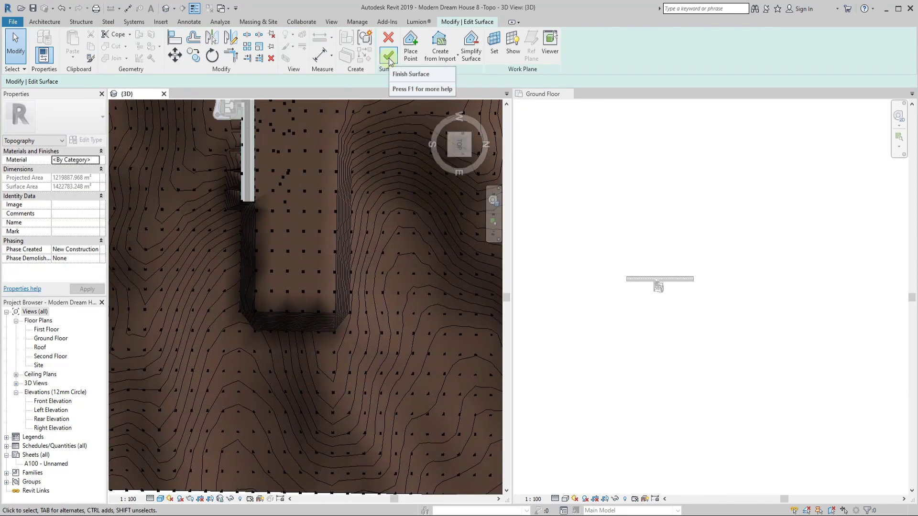
left_click(388, 58)
Reopen the toposurface for point editing, framing the U-shaped road channel
left_click(305, 297)
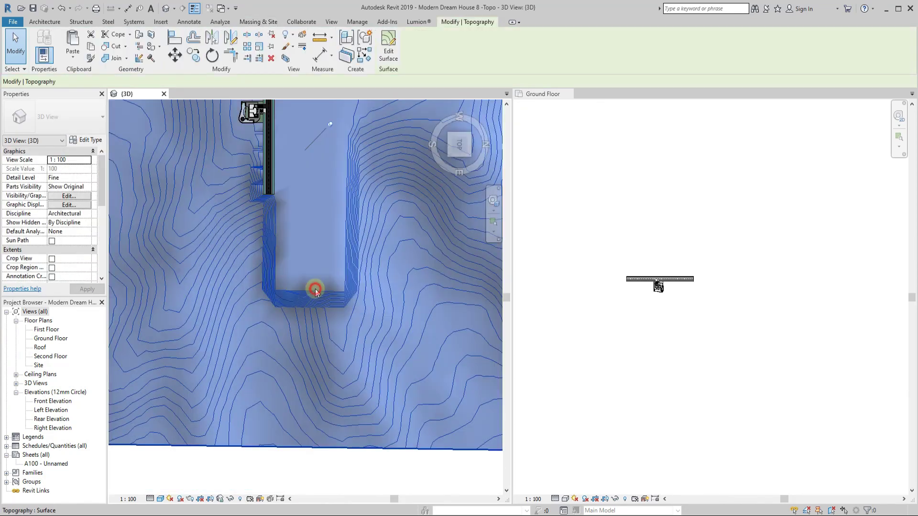
double_click(295, 316)
scroll(304, 324, "up", 2)
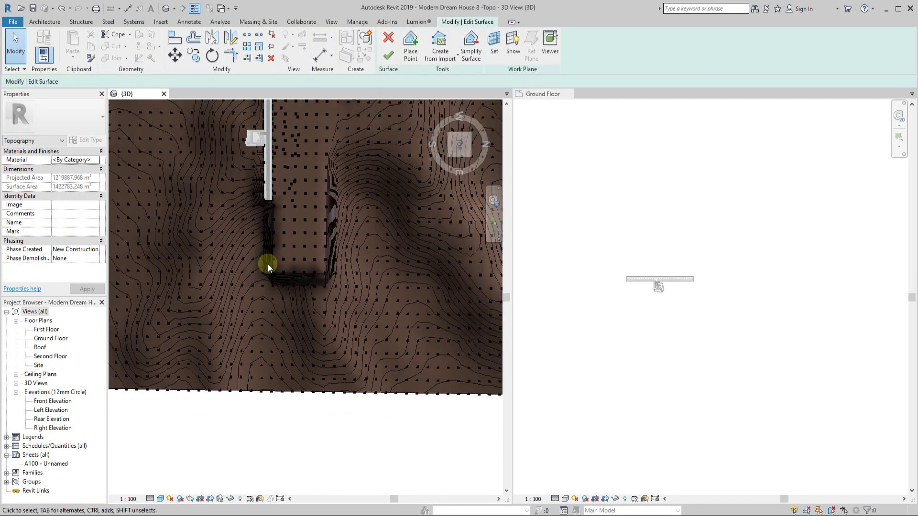
scroll(261, 265, "down", 2)
middle_click_drag(313, 254, 334, 327)
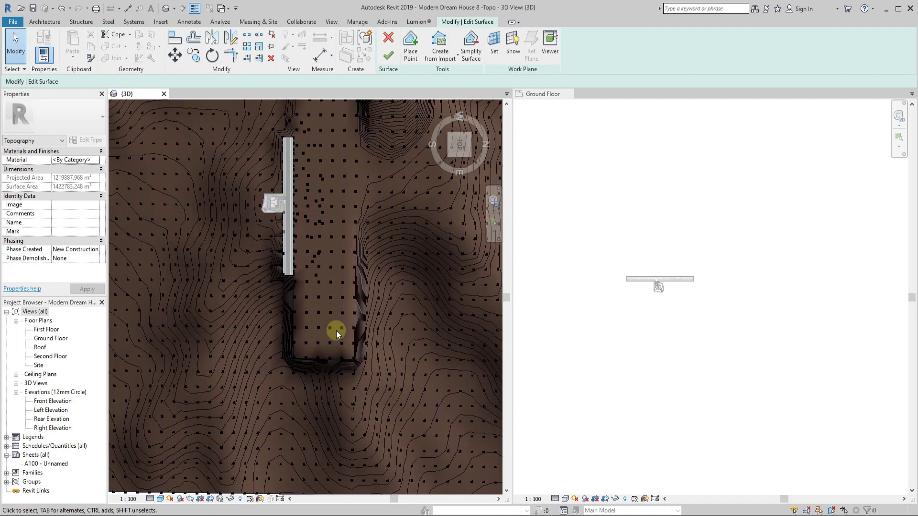
scroll(301, 268, "up", 3)
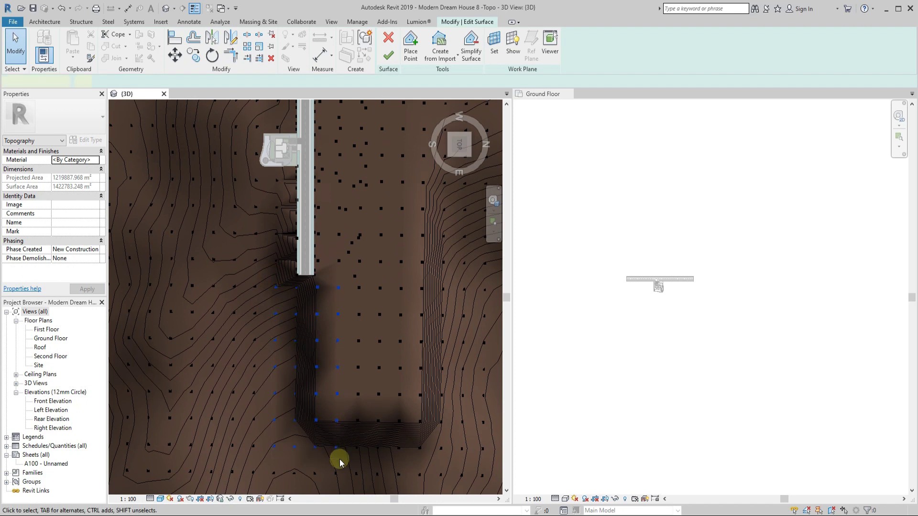
Set the terrain points inside the road channel to -660
left_click_drag(340, 459, 340, 460)
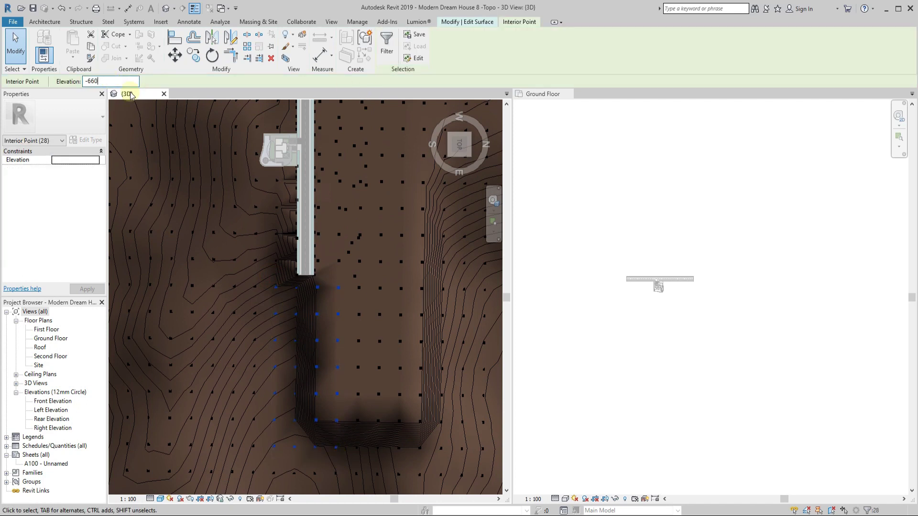
key("Return")
scroll(386, 461, "down", 3)
left_click(386, 461)
mouse_move(386, 461)
middle_mouse_down("shift")
mouse_move(397, 251)
mouse_move(298, 293)
middle_mouse_up("shift")
scroll(282, 280, "up", 4)
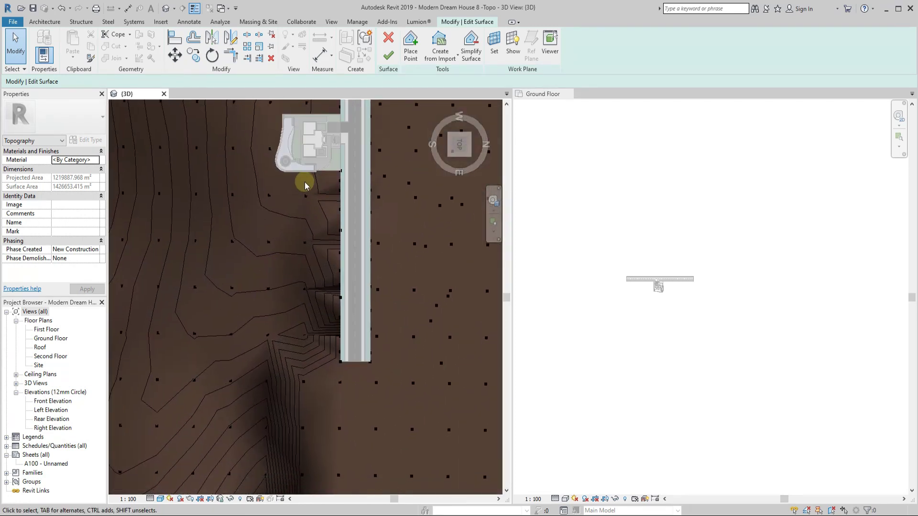
Set the points beside the road and around its end to -660
left_click_drag(346, 399, 347, 400)
left_click(125, 82)
type("-660")
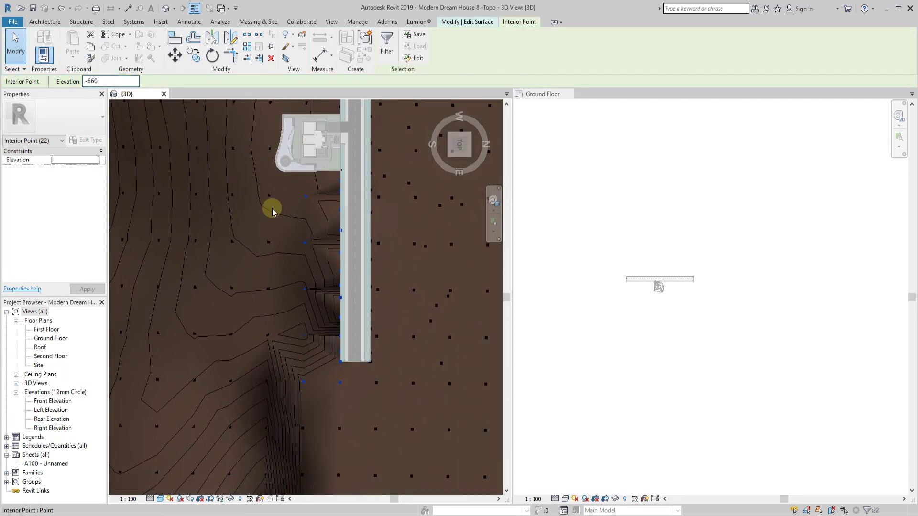
key("Return")
middle_click_drag(385, 279, 320, 309, "shift")
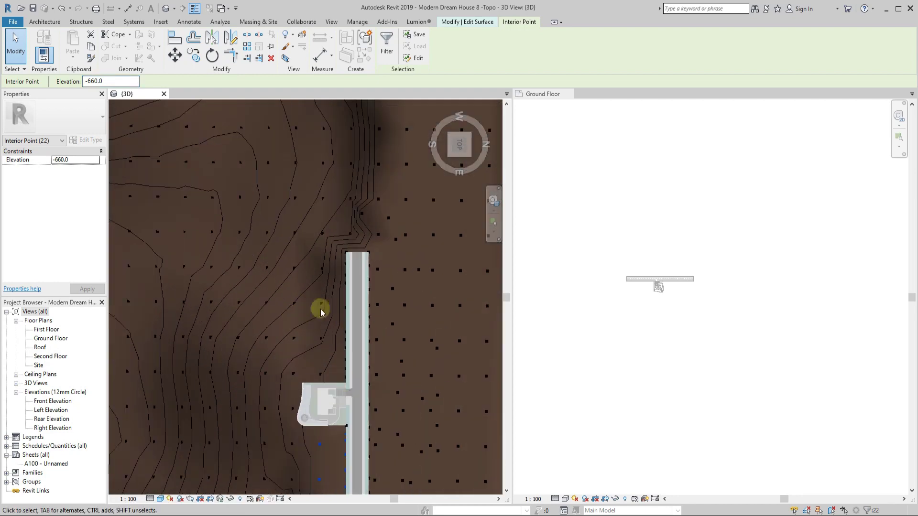
left_click_drag(389, 383, 313, 228)
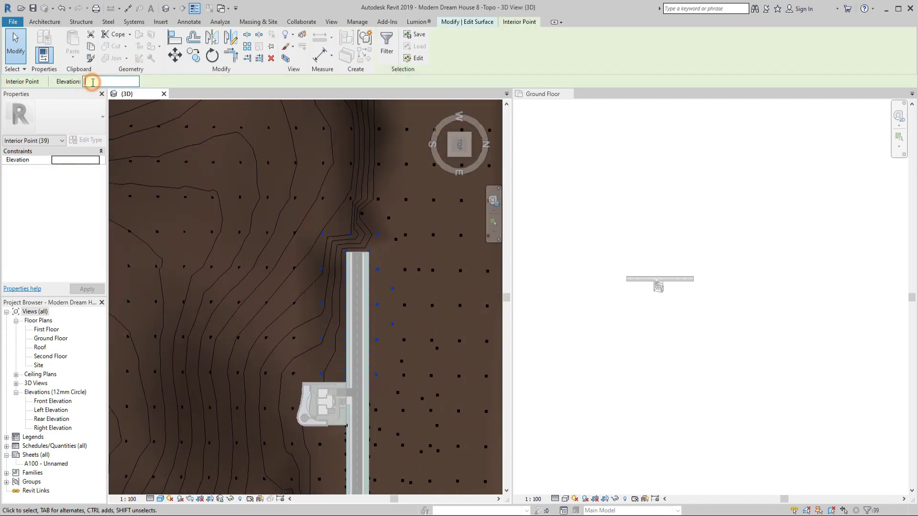
type("-660")
key("Return")
mouse_move(371, 385)
middle_mouse_down("shift")
mouse_move(409, 299)
mouse_move(374, 303)
mouse_move(308, 339)
mouse_move(374, 197)
middle_mouse_up("shift")
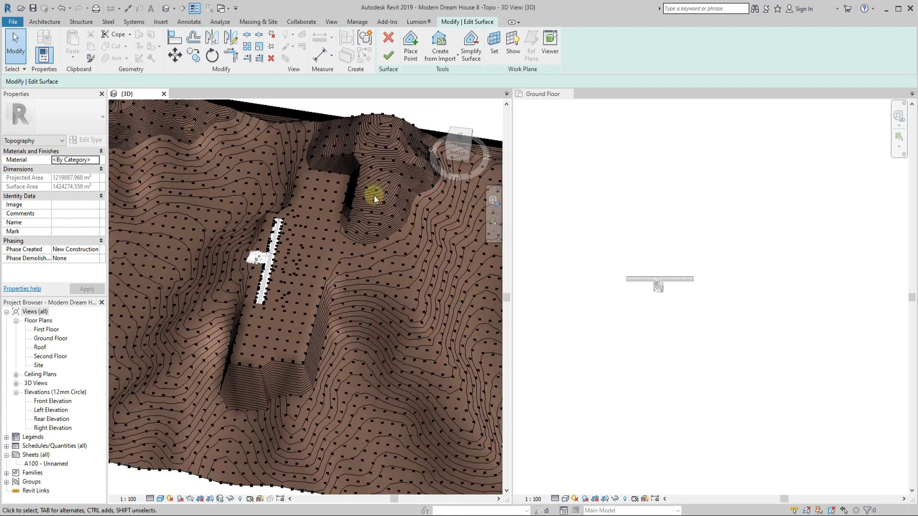
Place two new -700 points on the terrain beside the road's bend
left_click(406, 56)
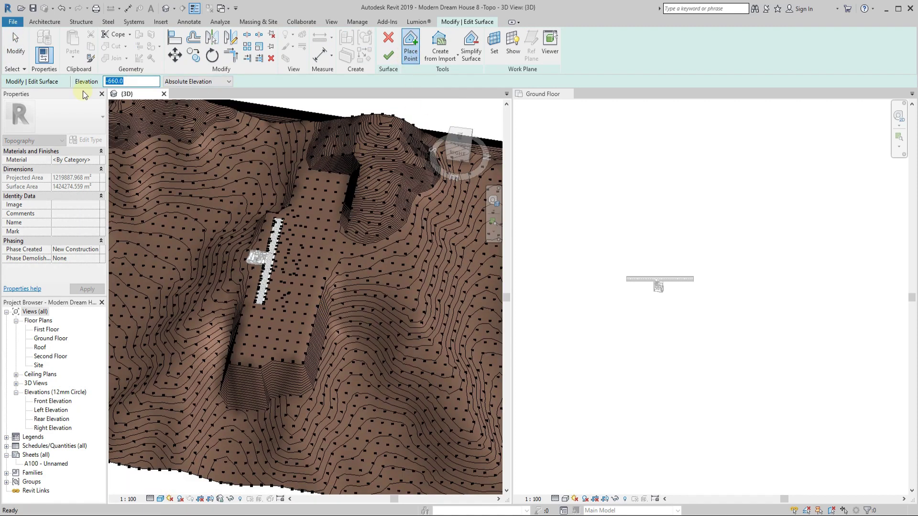
type("-")
middle_click_drag(306, 287, 372, 360, "shift")
left_click(373, 361)
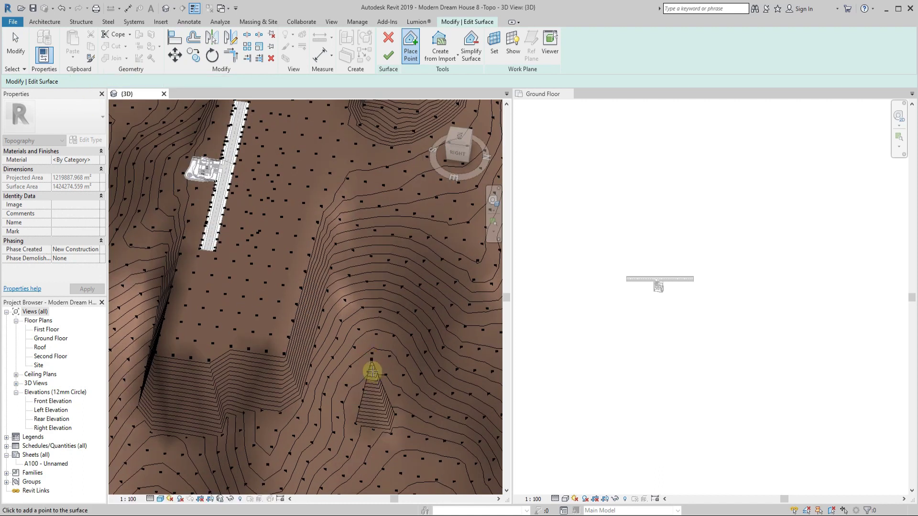
scroll(373, 361, "up", 2)
left_click(317, 343)
middle_click_drag(318, 343, 350, 242, "shift")
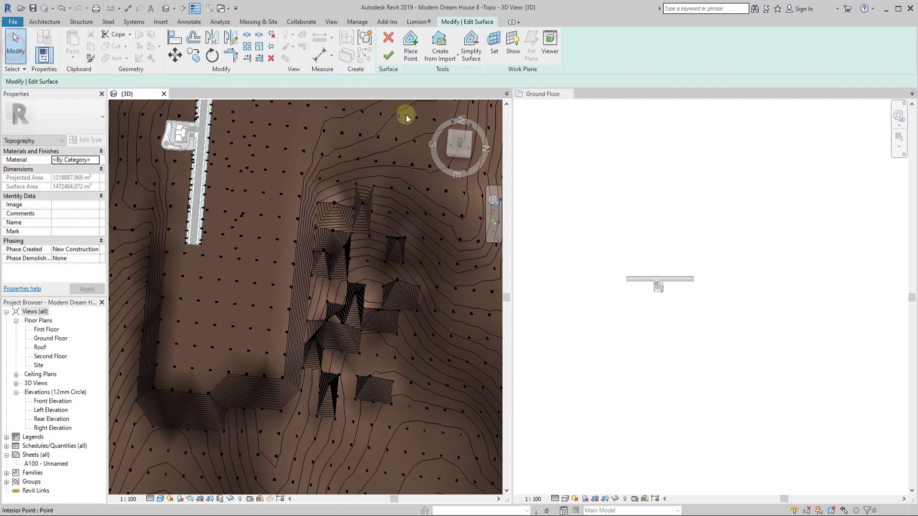
From the Top view, set the points in the pitted area to -700
left_click(460, 141)
scroll(296, 306, "up", 3)
left_click_drag(213, 186, 367, 278)
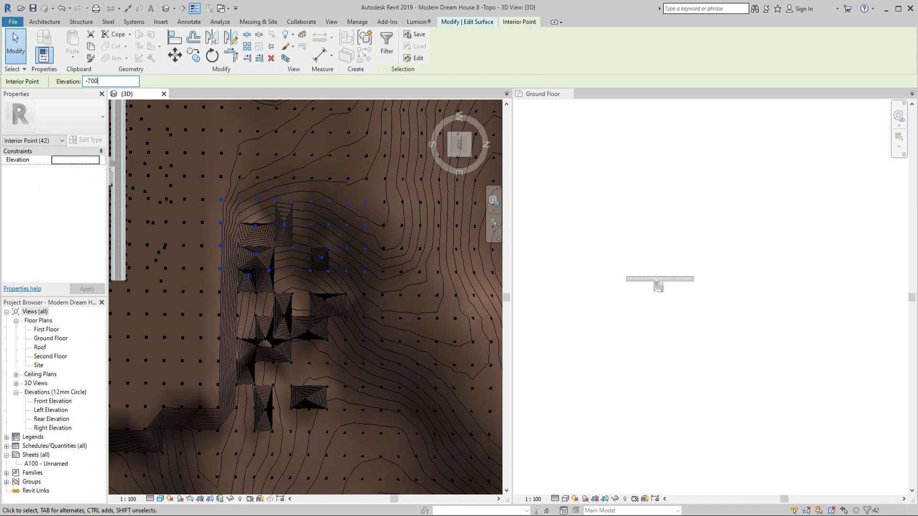
key("Return")
middle_click_drag(310, 226, 317, 268, "shift")
key("Escape")
mouse_move(334, 220)
middle_mouse_down("shift")
mouse_move(334, 252)
mouse_move(306, 205)
mouse_move(358, 254)
middle_mouse_up("shift")
Delete the stray pad points and check the smoothed terrain
left_click(459, 145)
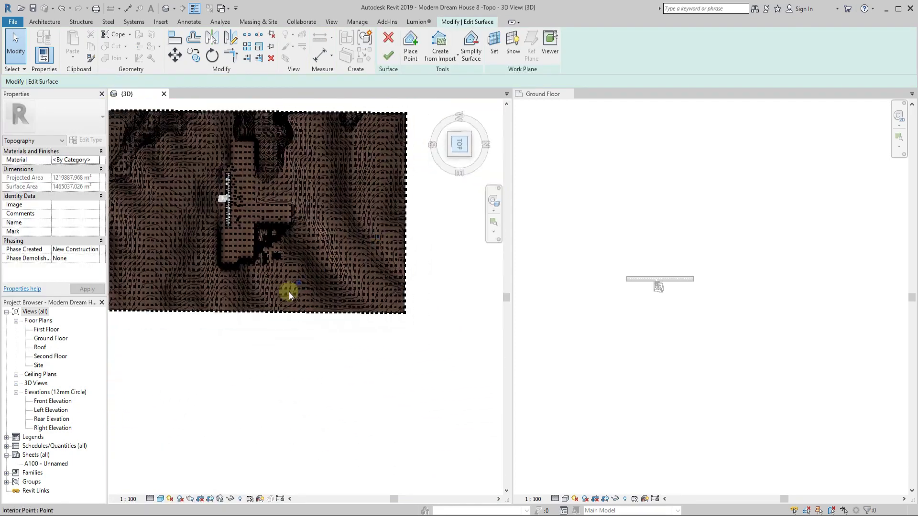
scroll(289, 291, "up", 4)
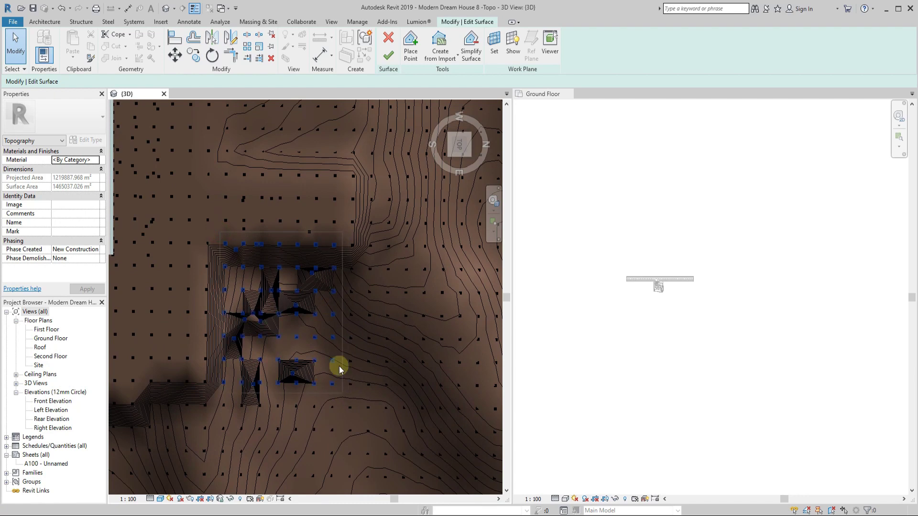
key("Delete")
mouse_move(358, 266)
middle_mouse_down("shift")
mouse_move(431, 168)
mouse_move(328, 294)
mouse_move(340, 218)
mouse_move(447, 189)
mouse_move(356, 304)
mouse_move(348, 340)
middle_mouse_up("shift")
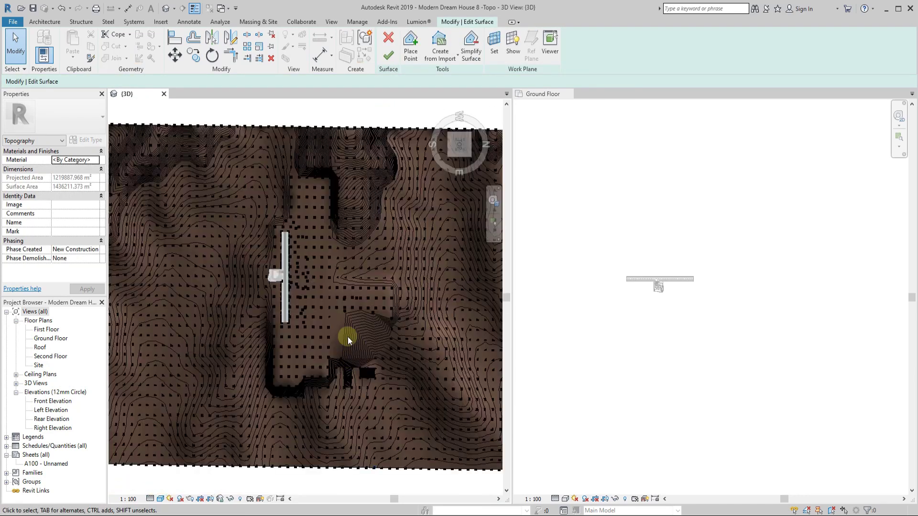
scroll(348, 341, "up", 3)
mouse_move(371, 388)
middle_mouse_down("shift")
mouse_move(394, 392)
mouse_move(317, 242)
mouse_move(447, 324)
mouse_move(350, 251)
mouse_move(154, 301)
mouse_move(390, 293)
mouse_move(245, 242)
mouse_move(332, 316)
mouse_move(249, 402)
mouse_move(369, 285)
mouse_move(434, 334)
mouse_move(379, 322)
mouse_move(307, 349)
mouse_move(316, 335)
mouse_move(185, 304)
mouse_move(321, 276)
mouse_move(214, 301)
mouse_move(266, 260)
mouse_move(342, 314)
mouse_move(238, 346)
mouse_move(348, 403)
mouse_move(297, 358)
mouse_move(191, 310)
mouse_move(308, 364)
mouse_move(328, 389)
mouse_move(385, 300)
mouse_move(230, 365)
mouse_move(253, 411)
middle_mouse_up("shift")
Commit the surface edit, inspect the terrain, then view the selected toposurface from Top
left_click(389, 55)
scroll(253, 412, "up", 2)
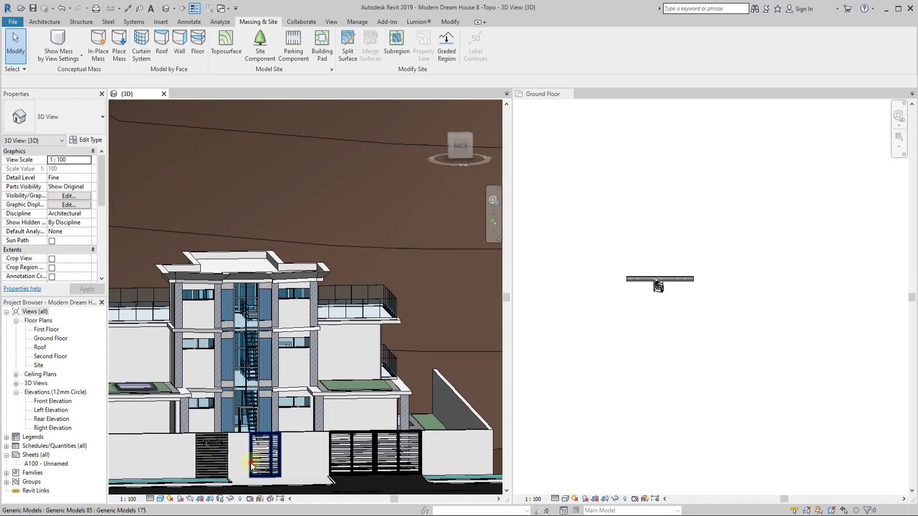
left_click(251, 467)
scroll(311, 392, "down", 3)
scroll(420, 275, "down", 3)
mouse_move(420, 275)
middle_mouse_down("shift")
mouse_move(295, 209)
mouse_move(361, 242)
mouse_move(287, 358)
mouse_move(242, 385)
mouse_move(231, 409)
mouse_move(280, 390)
mouse_move(158, 396)
mouse_move(158, 432)
mouse_move(217, 320)
middle_mouse_up("shift")
left_click(295, 209)
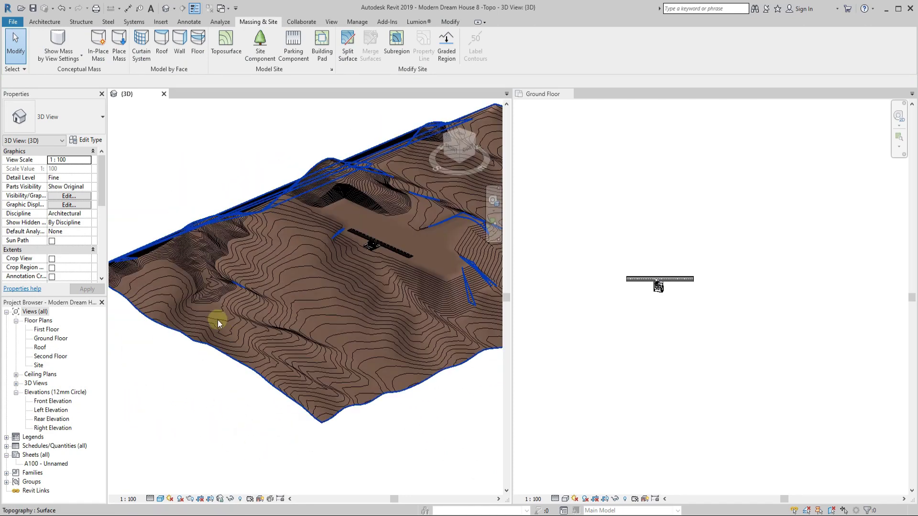
left_click(230, 310)
left_click(459, 155)
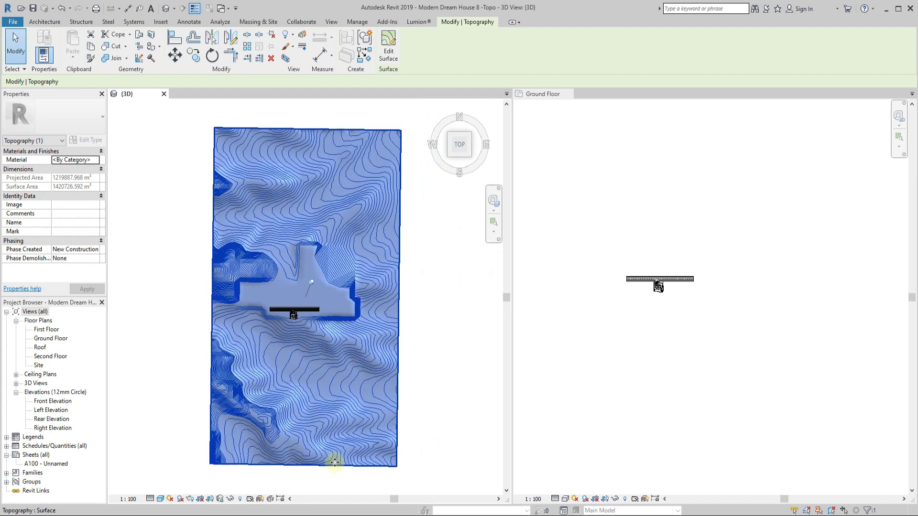
Delete the left-edge strip of toposurface points and finish the surface edit
left_click(285, 480)
mouse_move(371, 398)
middle_mouse_down("shift")
mouse_move(323, 192)
mouse_move(318, 240)
mouse_move(374, 269)
mouse_move(236, 385)
mouse_move(430, 437)
mouse_move(363, 344)
mouse_move(372, 319)
middle_mouse_up("shift")
left_click(212, 326)
middle_click_drag(219, 321, 299, 314)
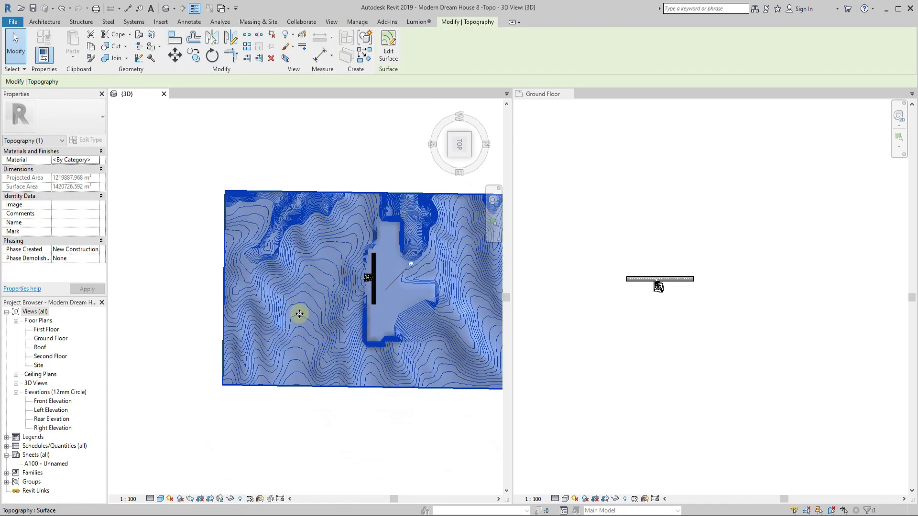
double_click(263, 197)
scroll(302, 281, "up", 2)
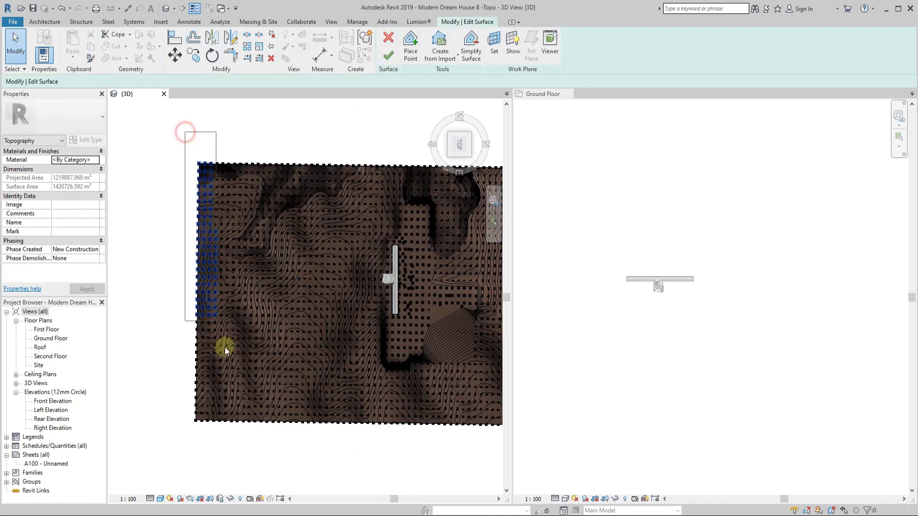
key("Delete")
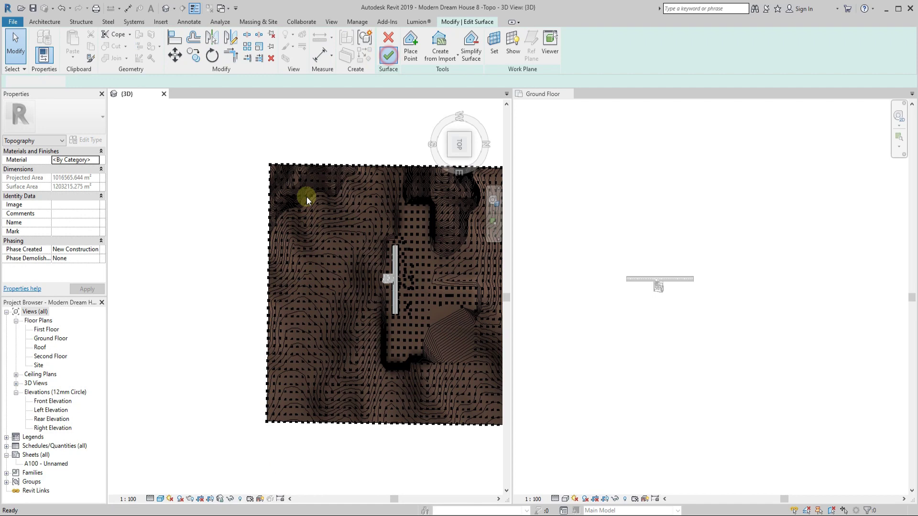
left_click(388, 55)
middle_click_drag(375, 199, 406, 412, "shift")
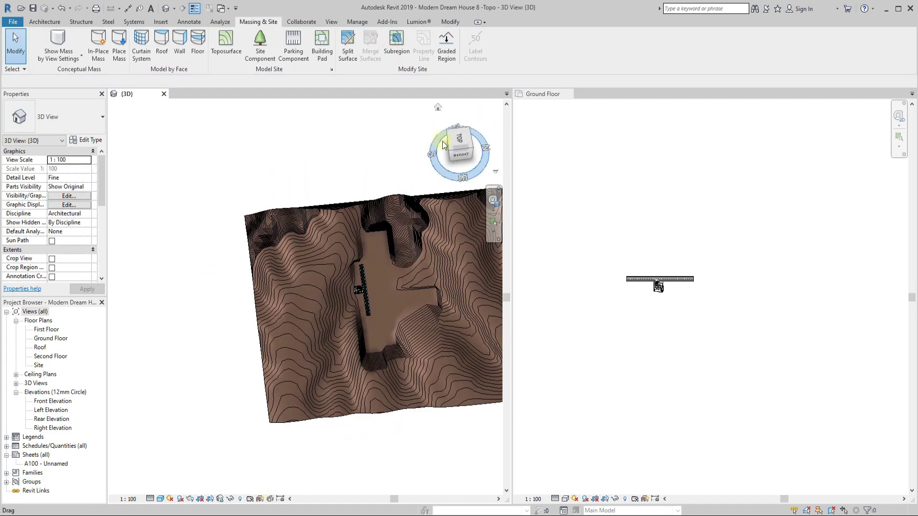
From the top view, trim a strip of points off the toposurface's left edge
left_click(444, 145)
left_click(293, 205)
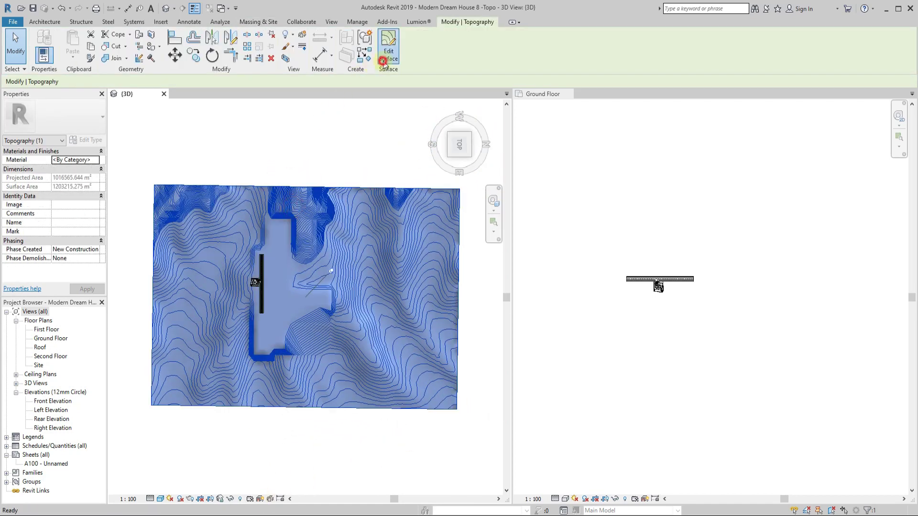
left_click(383, 61)
key("Delete")
left_click(388, 55)
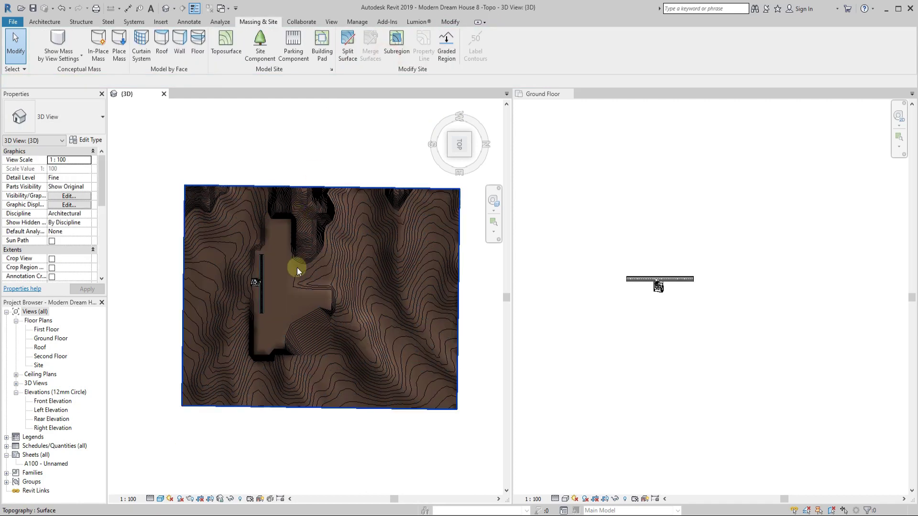
Trim a strip of points off the right edge, then orbit to check the narrower terrain
left_click(379, 311)
left_click(388, 53)
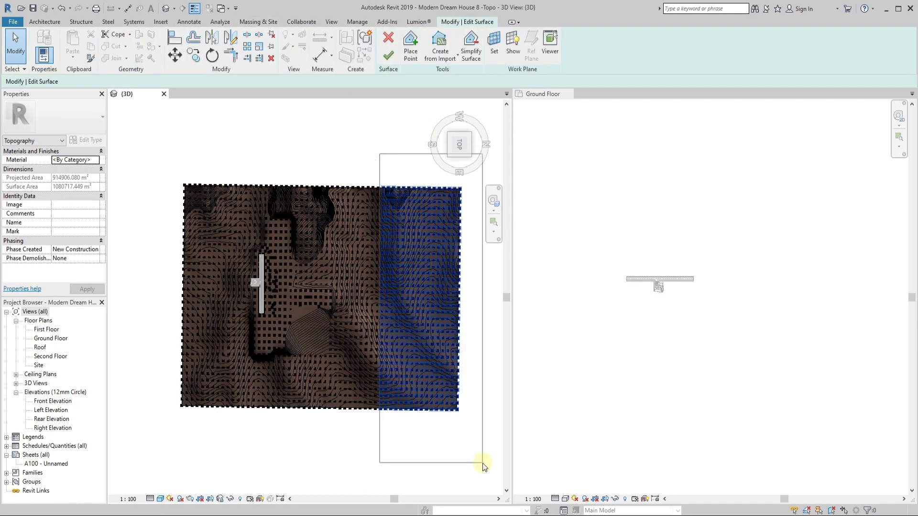
key("Delete")
left_click(389, 55)
mouse_move(266, 160)
middle_mouse_down("shift")
mouse_move(328, 205)
mouse_move(250, 332)
mouse_move(318, 315)
mouse_move(249, 377)
mouse_move(194, 237)
mouse_move(253, 313)
mouse_move(380, 317)
mouse_move(282, 353)
mouse_move(254, 236)
mouse_move(433, 372)
mouse_move(353, 322)
mouse_move(229, 431)
mouse_move(349, 328)
mouse_move(401, 308)
mouse_move(326, 329)
middle_mouse_up("shift")
In top view, select the toposurface and try a four-point selection near the road corner
left_click(460, 139)
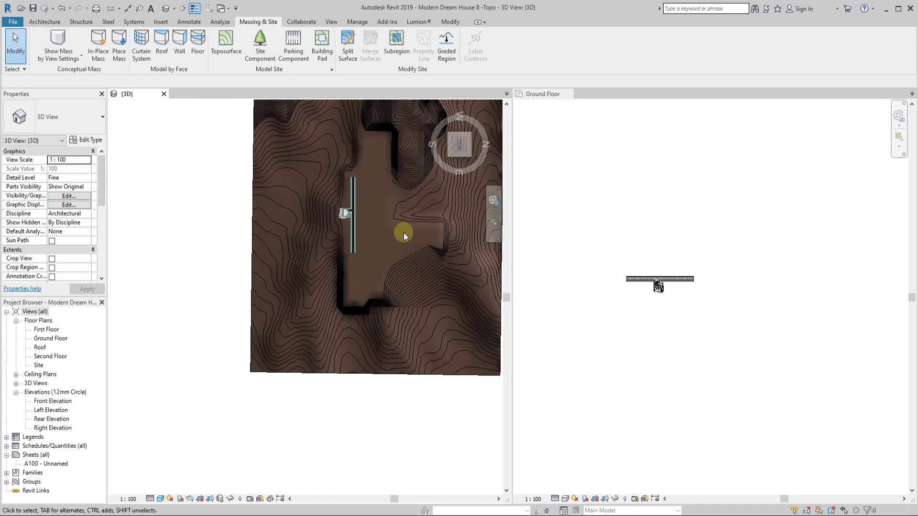
left_click(286, 288)
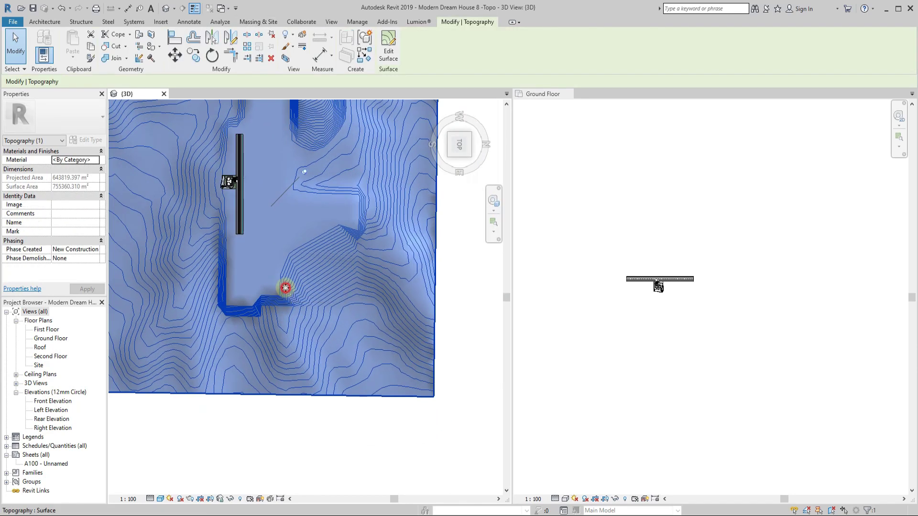
left_click_drag(225, 304, 238, 319)
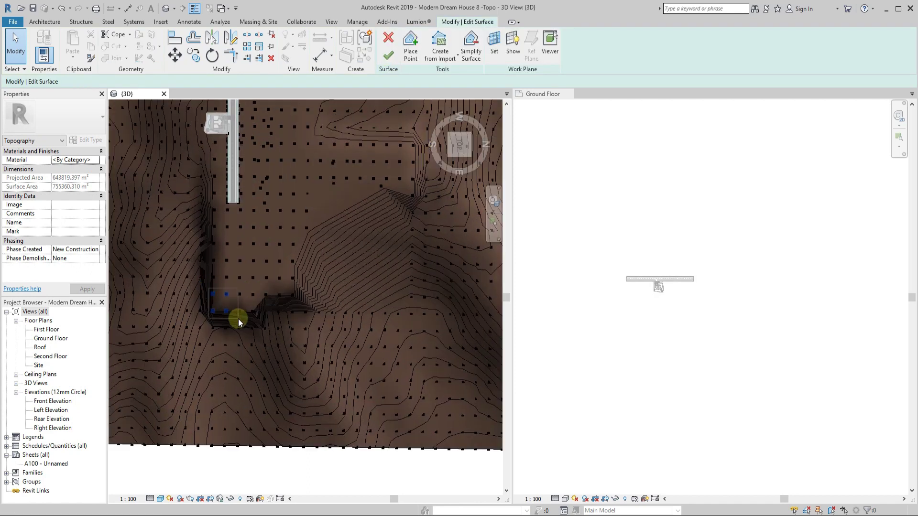
middle_click_drag(243, 312, 273, 261)
left_click(262, 442)
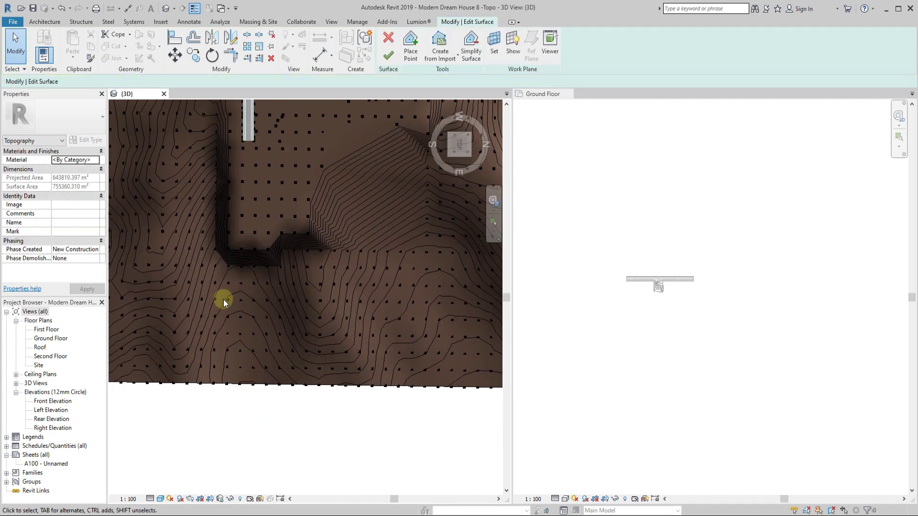
scroll(222, 299, "down", 1)
scroll(260, 289, "down", 1)
Browse the surface import options and dismiss the points-file dialog
left_click(439, 50)
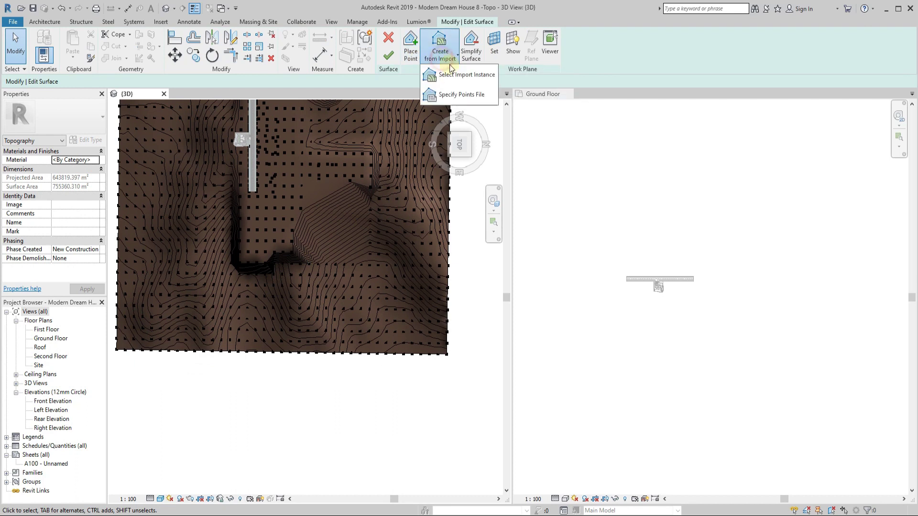
left_click(459, 94)
key("Escape")
left_click(439, 52)
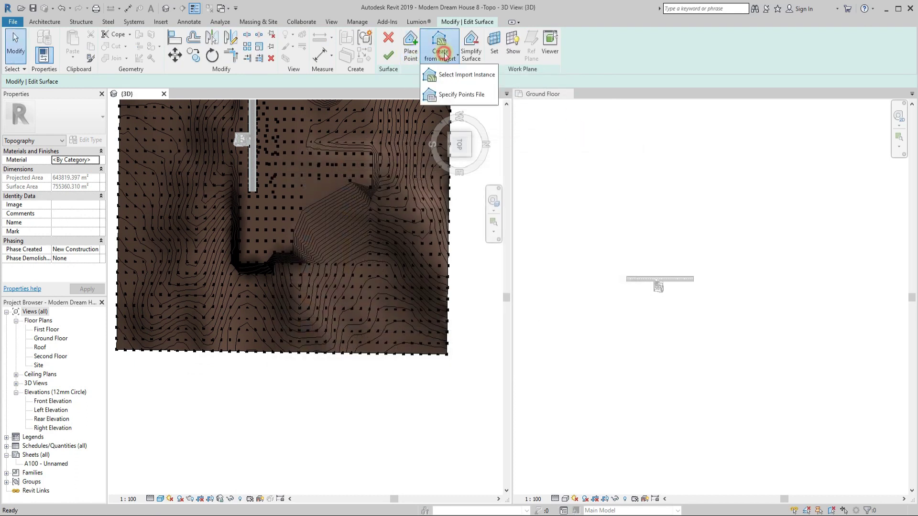
Run Simplify Surface twice, ending at an accuracy of 50
left_click(471, 48)
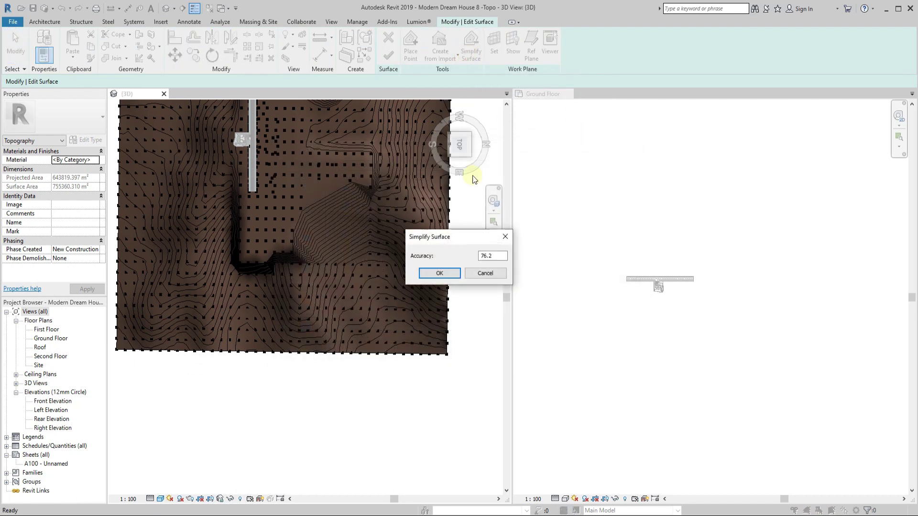
left_click(449, 276)
left_click(475, 56)
left_click(437, 275)
Lower the block of points below the road bend to -500 elevation
scroll(312, 266, "up", 2)
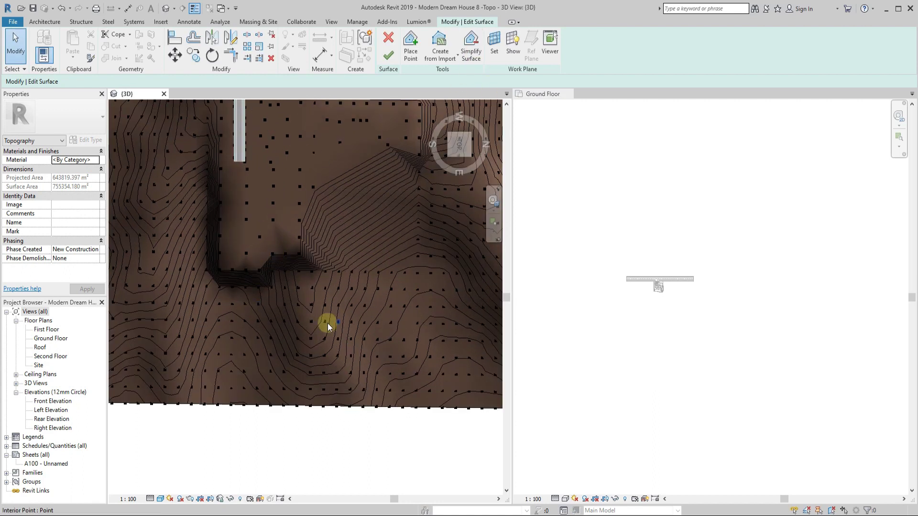
scroll(291, 286, "up", 2)
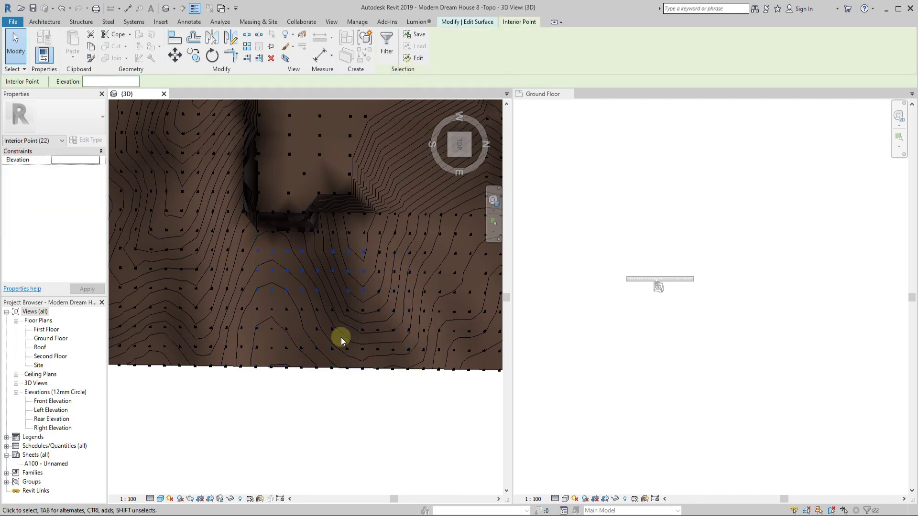
left_click(410, 48)
left_click_drag(250, 245, 401, 372)
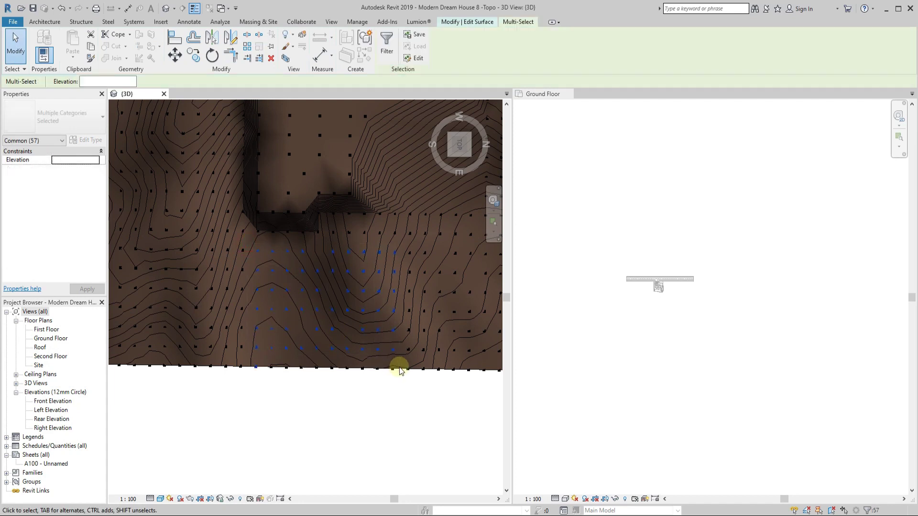
type("-500")
key("Return")
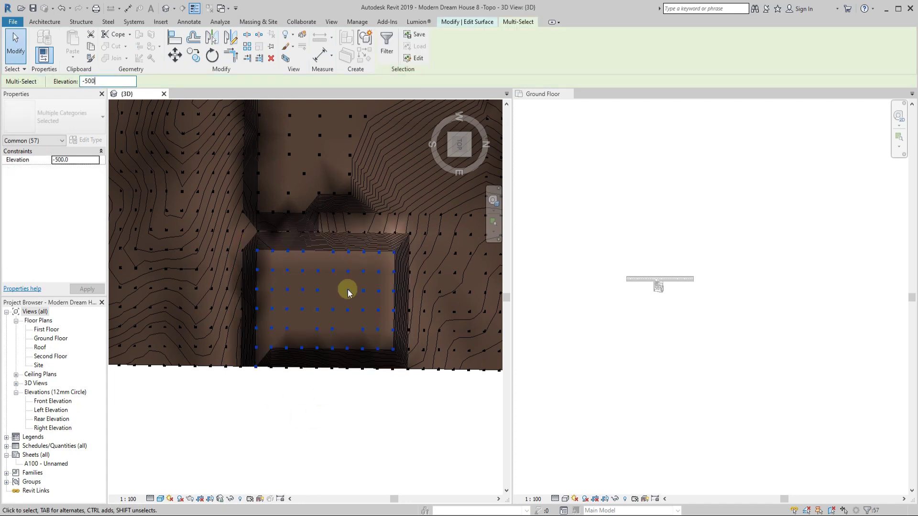
Lower the pit's upper-edge points to -500 too, then orbit to inspect the pit
left_click_drag(435, 257, 239, 188)
left_click(104, 80)
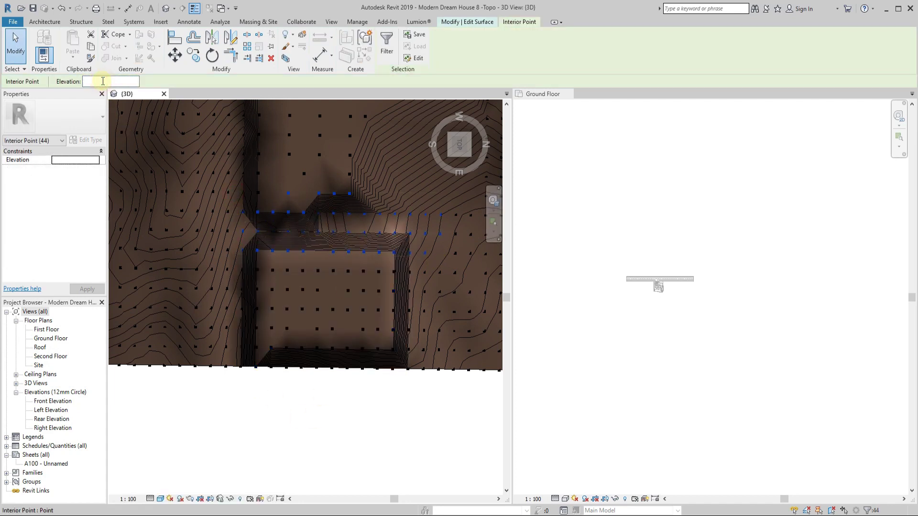
key("Return")
left_click(384, 435)
mouse_move(383, 435)
middle_mouse_down("shift")
mouse_move(337, 371)
mouse_move(294, 381)
mouse_move(334, 222)
middle_mouse_up("shift")
scroll(334, 225, "up", 3)
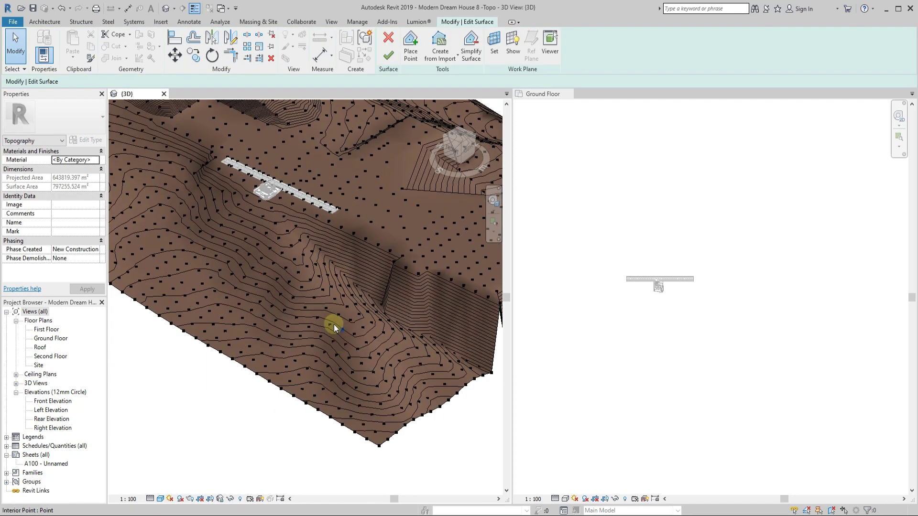
Set four points on the steep slope to -300 elevation
middle_click_drag(306, 318, 273, 319, "shift")
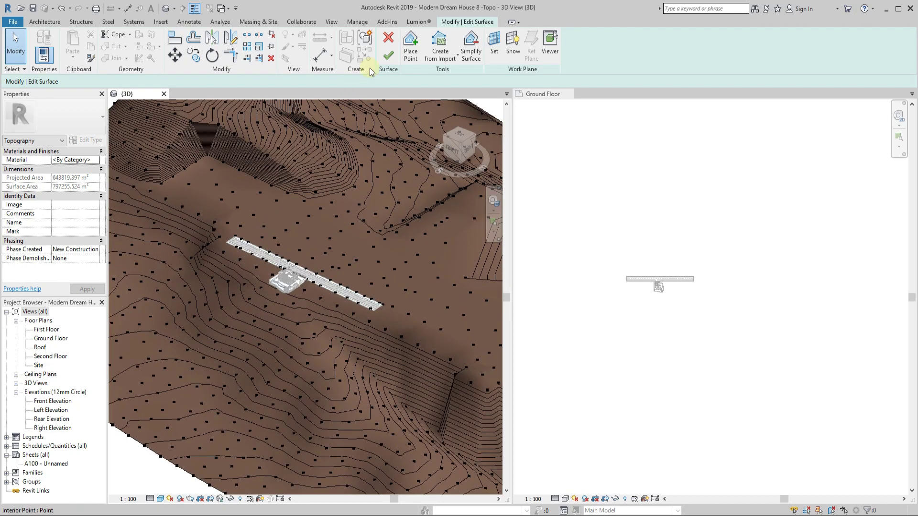
left_click(388, 56)
scroll(267, 302, "up", 3)
scroll(282, 337, "up", 2)
mouse_move(307, 243)
middle_mouse_down("shift")
mouse_move(221, 246)
mouse_move(221, 273)
mouse_move(420, 199)
mouse_move(260, 244)
mouse_move(443, 311)
mouse_move(361, 390)
mouse_move(306, 335)
mouse_move(353, 306)
mouse_move(297, 279)
middle_mouse_up("shift")
left_click(353, 125)
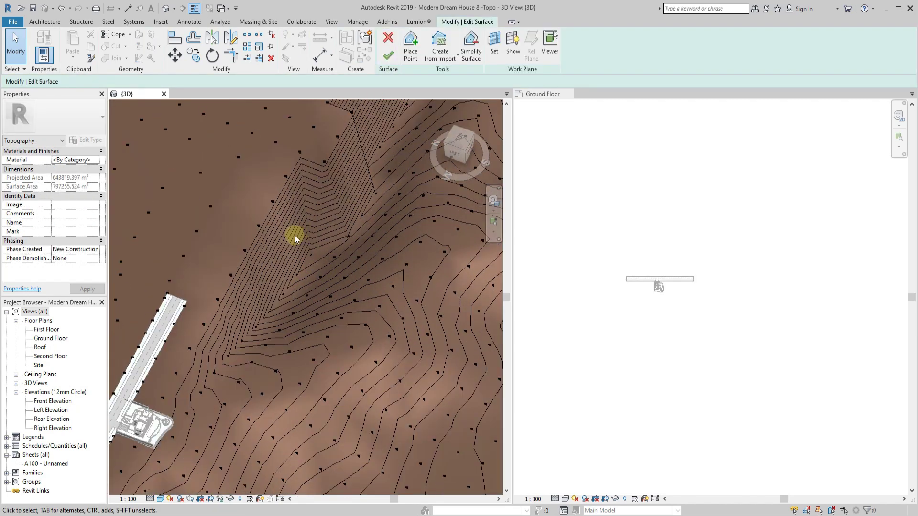
left_click_drag(287, 244, 342, 294)
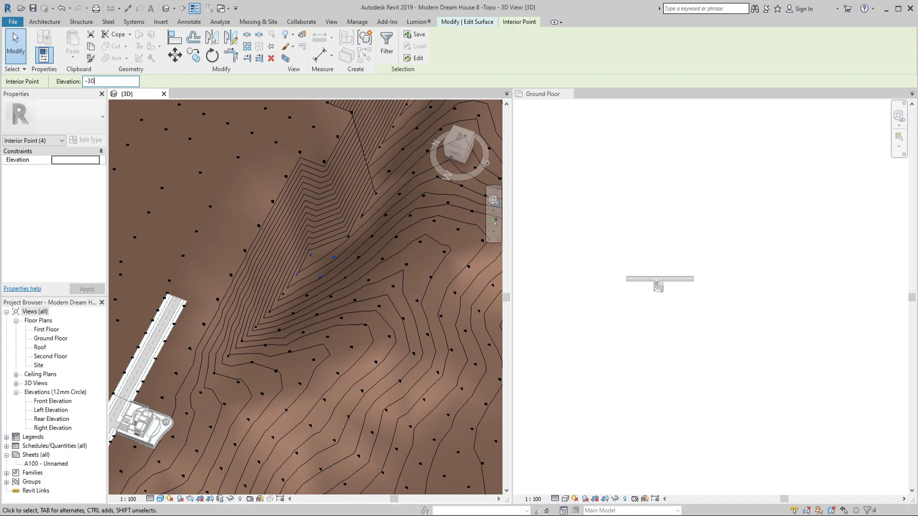
type("0")
left_click(390, 267)
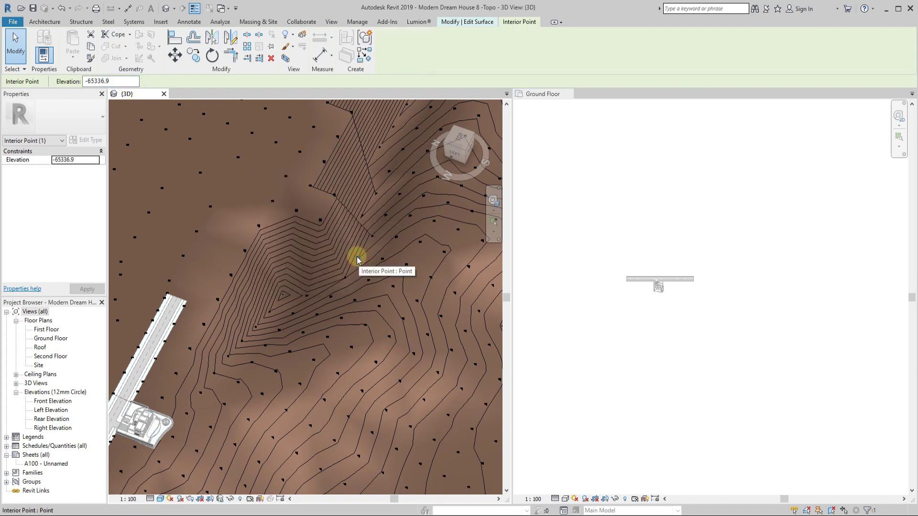
Drop a small group of slope points to a much deeper elevation
left_click_drag(286, 186, 351, 243, "ctrl")
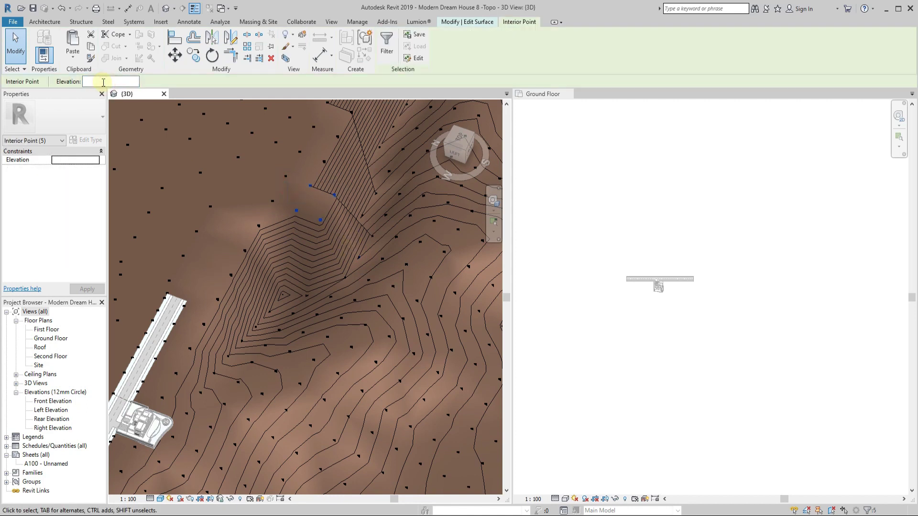
type("-1500")
middle_click_drag(338, 293, 318, 281, "shift")
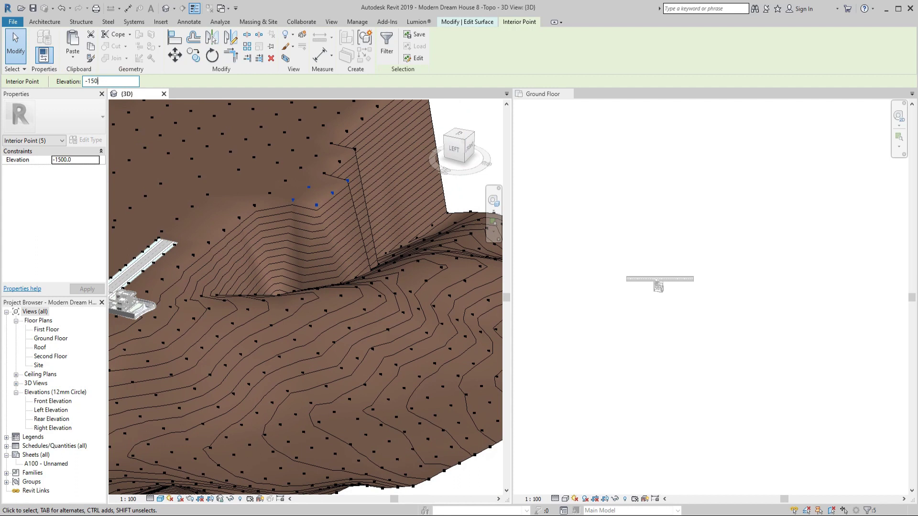
type("000")
key("Return")
middle_click_drag(352, 317, 353, 423, "shift")
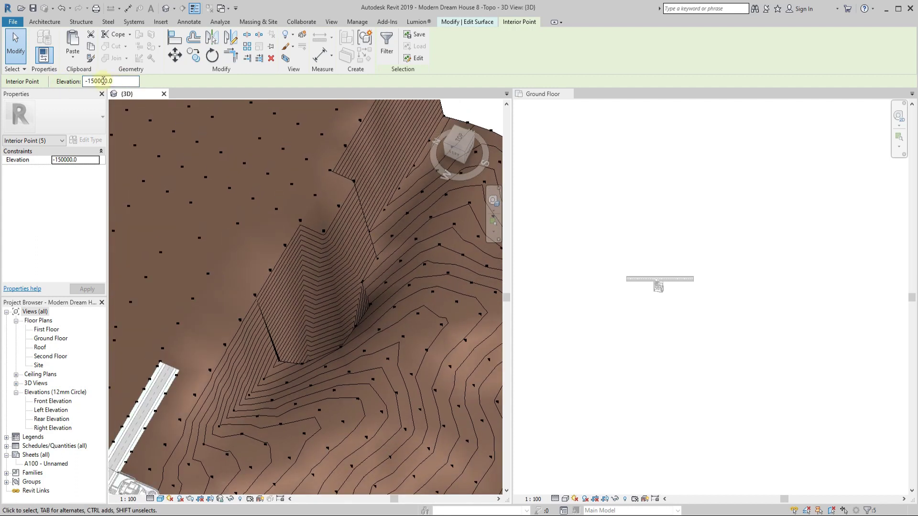
middle_click_drag(331, 264, 352, 289, "shift")
Set a single notch point to -7309.9 elevation, then delete it as a stray point
left_click(367, 328)
left_click_drag(366, 328, 337, 275)
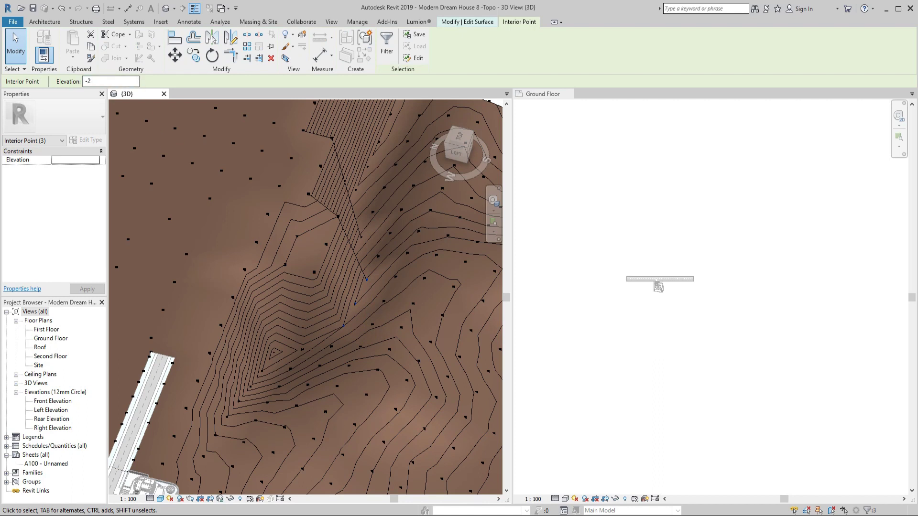
left_click(293, 199)
mouse_move(293, 199)
middle_mouse_down("shift")
mouse_move(278, 305)
mouse_move(229, 287)
middle_mouse_up("shift")
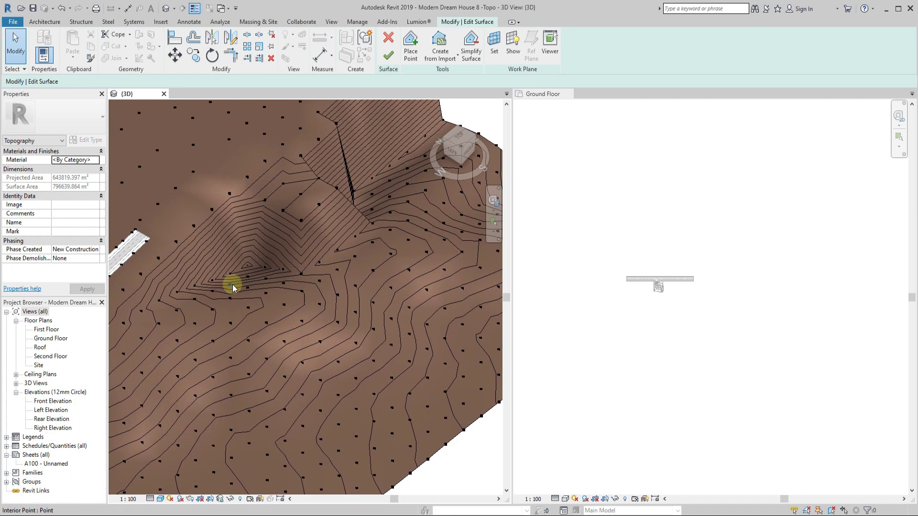
scroll(239, 273, "up", 3)
left_click(254, 254)
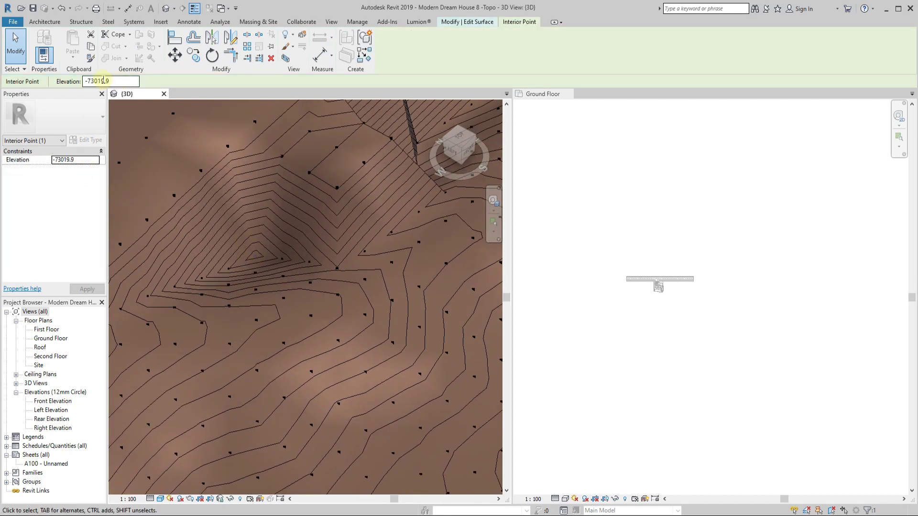
key("BackSpace")
key("Return")
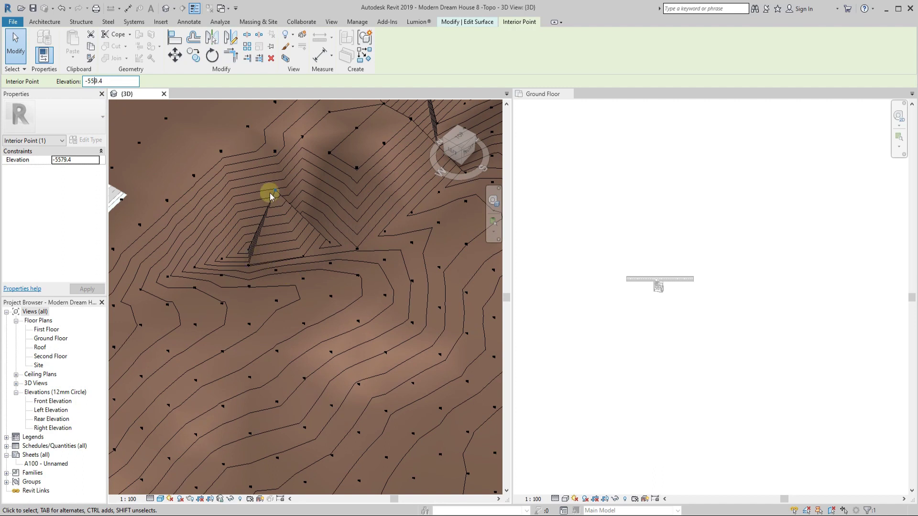
key("Delete")
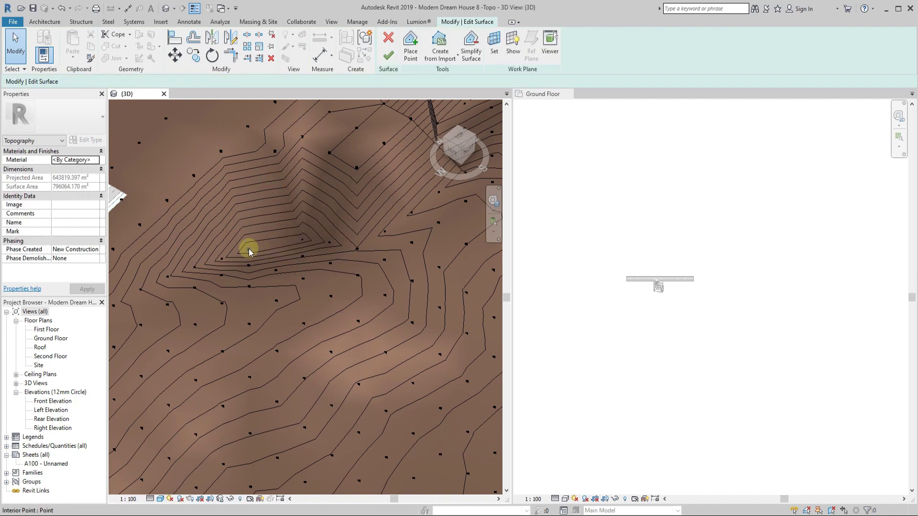
Check a surface point's elevation and delete a point on the cliff
scroll(246, 241, "down", 3)
scroll(271, 252, "down", 2)
mouse_move(318, 282)
middle_mouse_down("shift")
mouse_move(390, 304)
mouse_move(358, 267)
mouse_move(359, 313)
mouse_move(253, 325)
mouse_move(246, 271)
middle_mouse_up("shift")
left_click(229, 242)
mouse_move(315, 266)
middle_mouse_down("shift")
mouse_move(377, 316)
mouse_move(335, 280)
mouse_move(360, 289)
mouse_move(329, 360)
mouse_move(335, 429)
mouse_move(357, 341)
middle_mouse_up("shift")
left_click(339, 277)
scroll(291, 316, "up", 5)
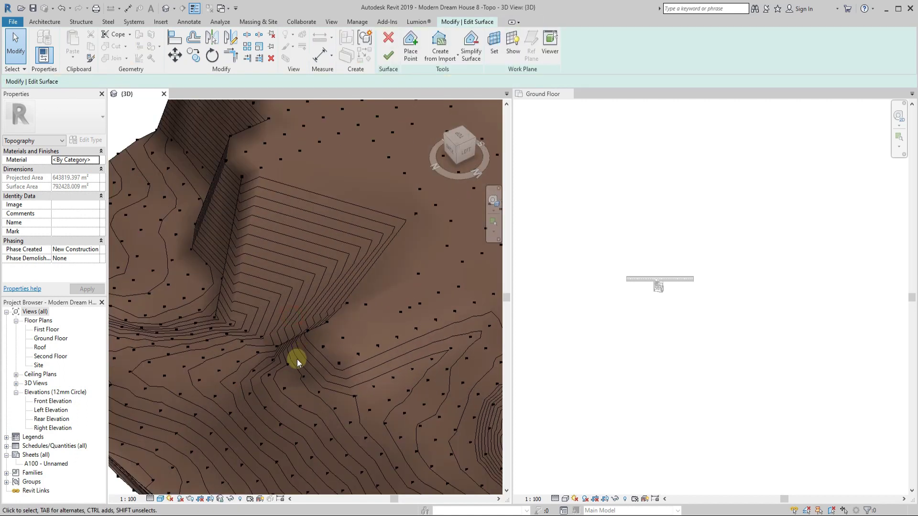
left_click(318, 345)
key("Delete")
Delete a point at the cliff base and select the point beside it
mouse_move(313, 253)
middle_mouse_down("shift")
mouse_move(250, 303)
mouse_move(349, 338)
mouse_move(287, 321)
mouse_move(362, 293)
mouse_move(303, 311)
mouse_move(254, 270)
mouse_move(317, 261)
mouse_move(307, 359)
mouse_move(246, 375)
mouse_move(294, 313)
mouse_move(300, 418)
mouse_move(379, 297)
mouse_move(215, 375)
middle_mouse_up("shift")
scroll(362, 293, "down", 5)
scroll(283, 318, "up", 5)
scroll(279, 257, "up", 3)
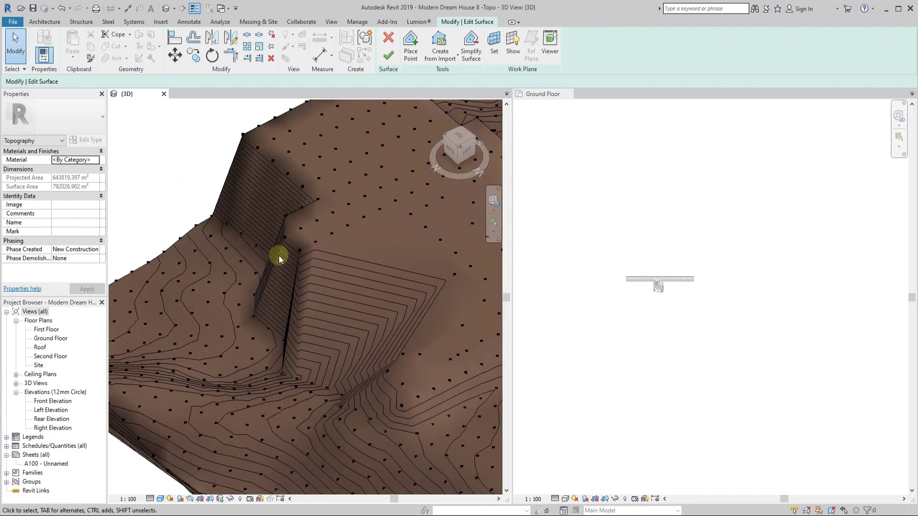
left_click(300, 250)
key("Delete")
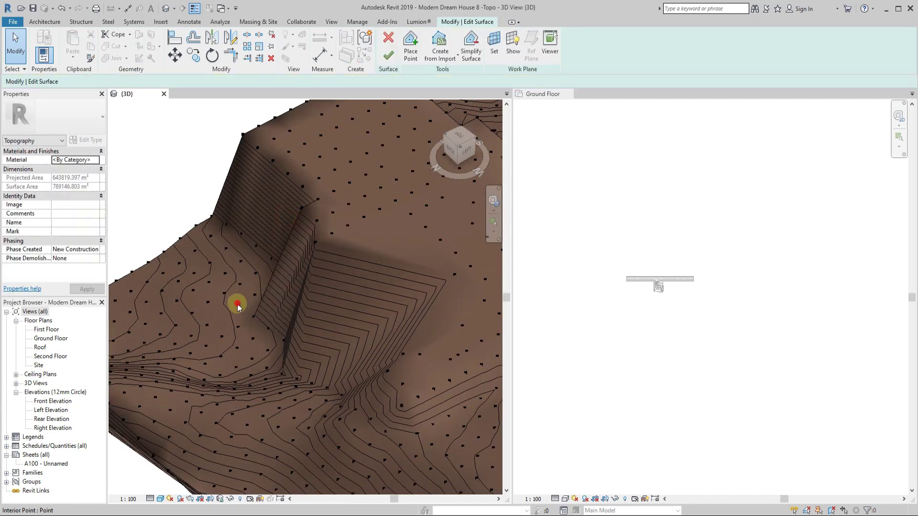
left_click(238, 304)
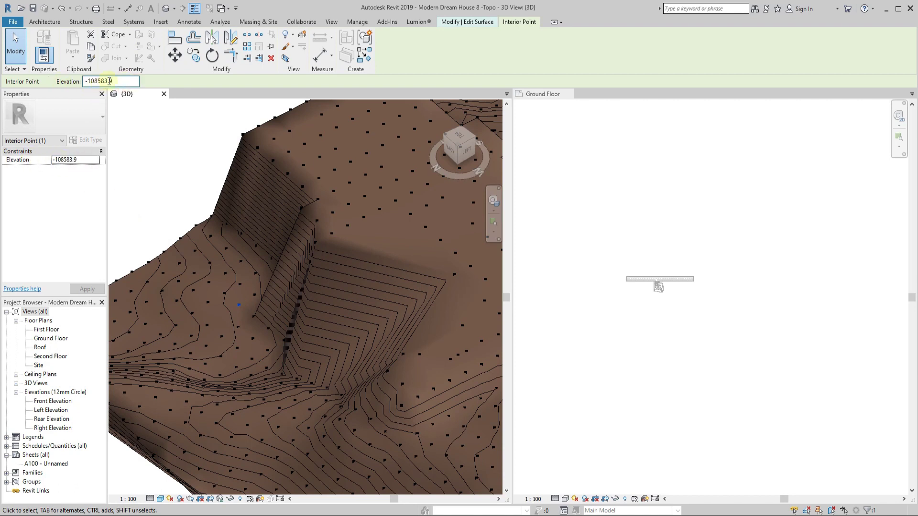
scroll(242, 268, "down", 2)
Lower the upper cliff-edge points to -10803.9, then further to -50803.9
left_click(280, 204)
left_click_drag(250, 169, 317, 269)
key("Return")
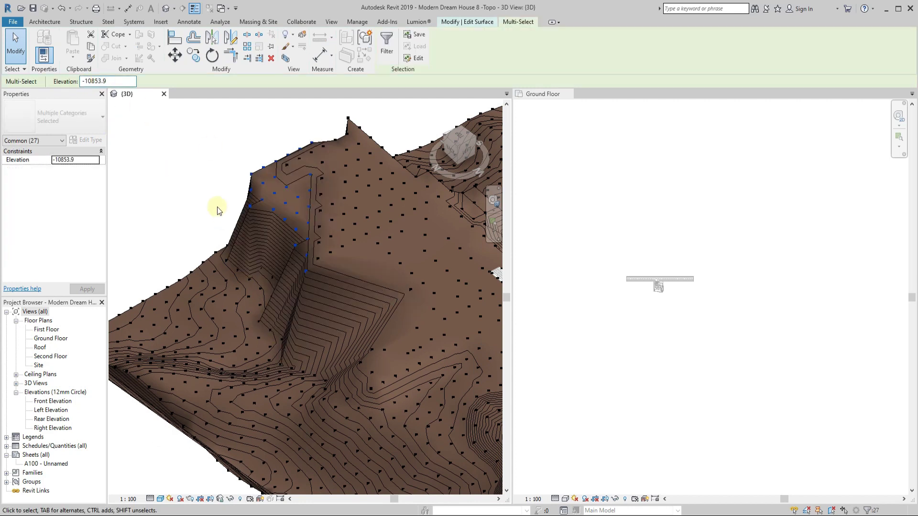
key("BackSpace")
key("Return")
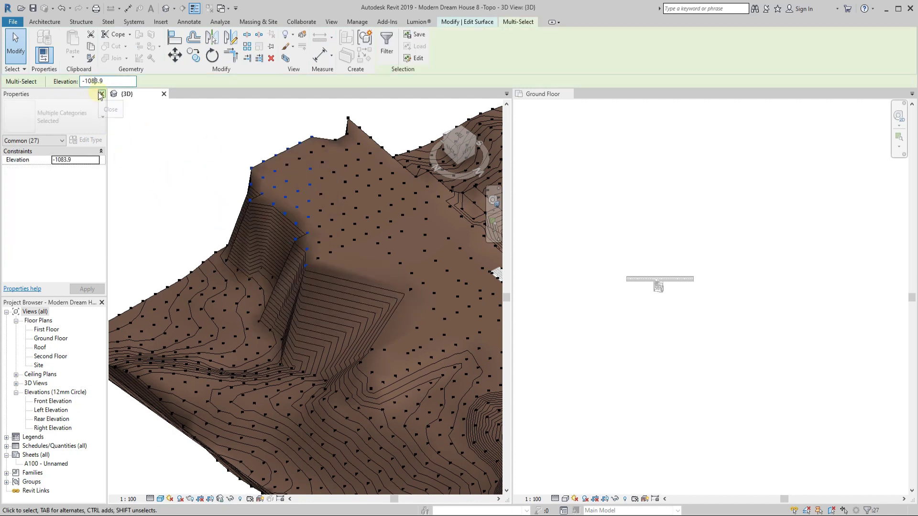
type("0")
key("Return")
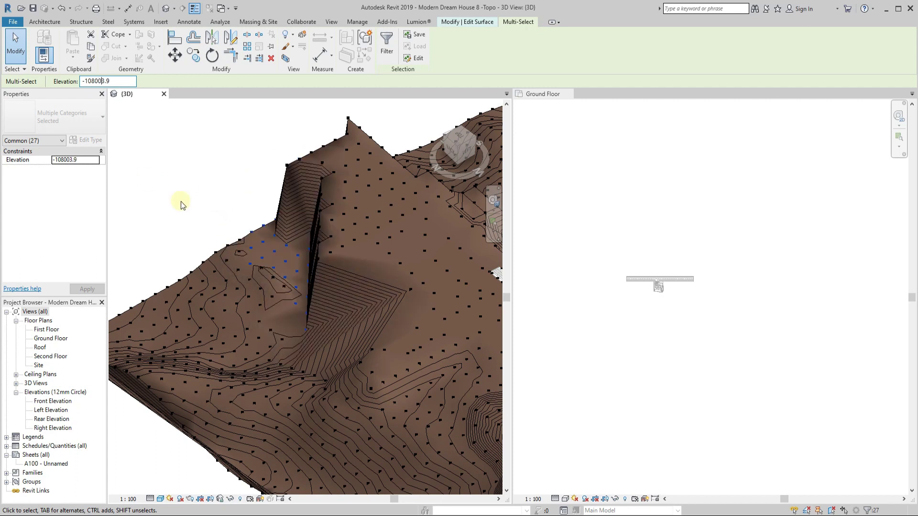
type("5")
key("Return")
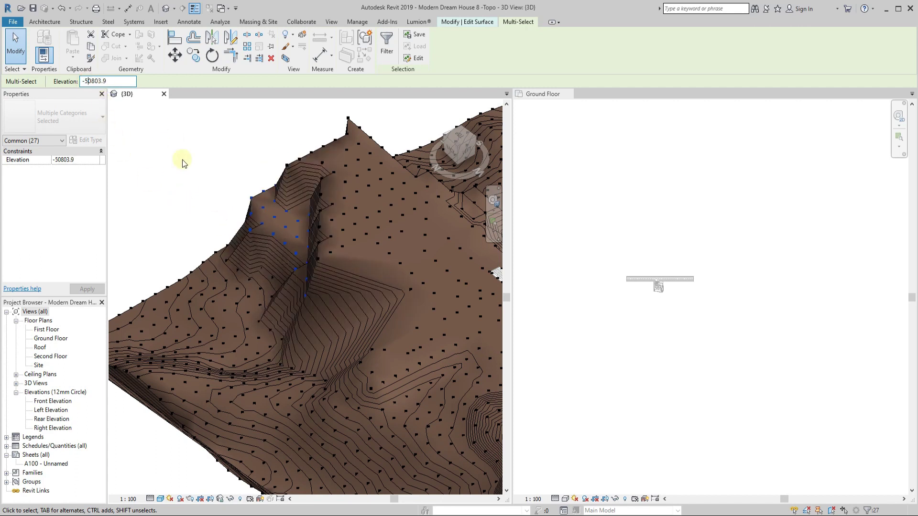
left_click(254, 128)
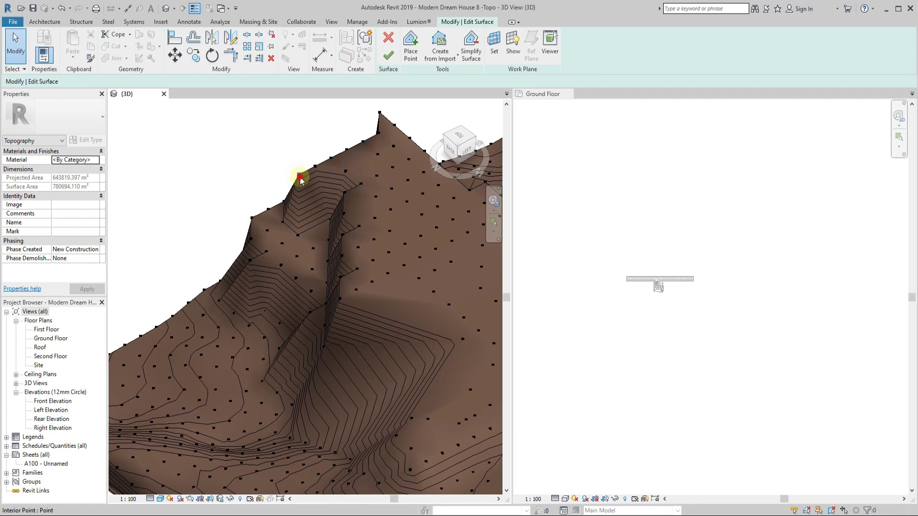
scroll(292, 255, "down", 2)
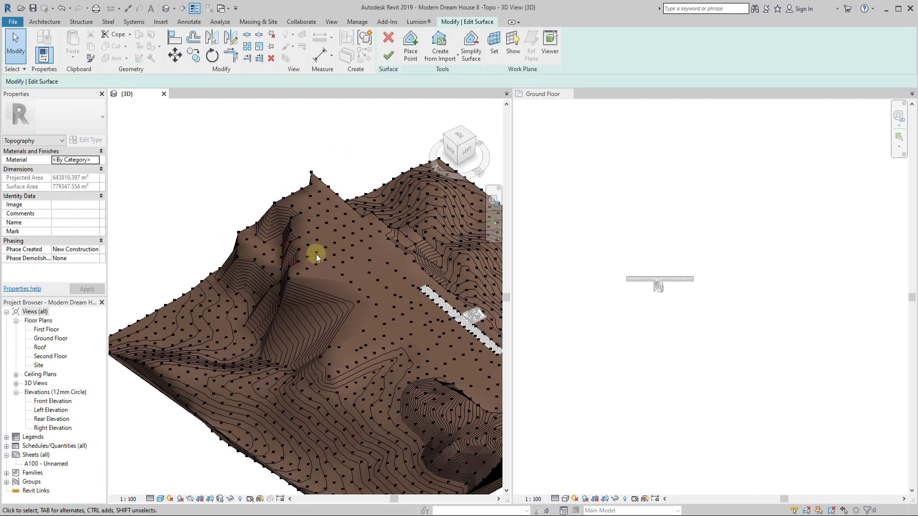
From a top-down view, delete the toposurface's top-edge survey points
mouse_move(301, 237)
middle_mouse_down("shift")
mouse_move(368, 365)
mouse_move(389, 281)
middle_mouse_up("shift")
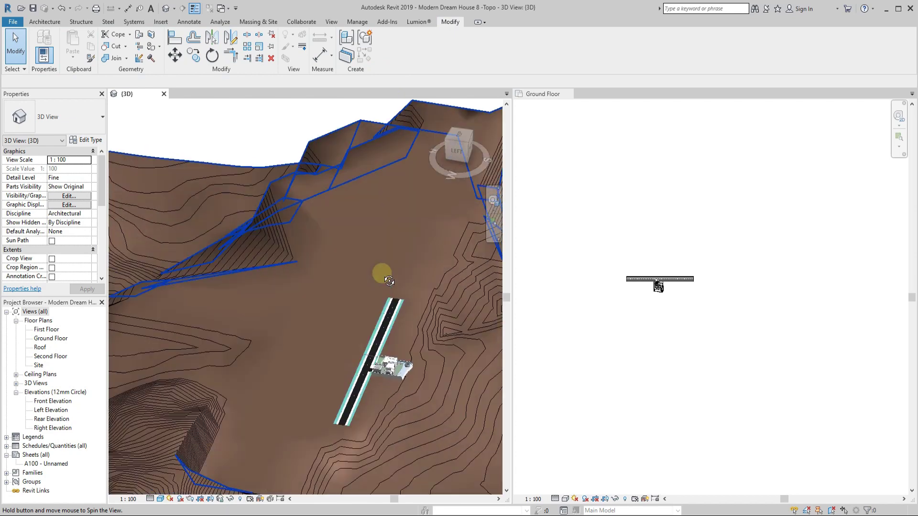
mouse_move(389, 281)
middle_mouse_down("shift")
mouse_move(424, 340)
mouse_move(325, 169)
mouse_move(374, 177)
mouse_move(303, 191)
mouse_move(417, 369)
mouse_move(379, 395)
mouse_move(318, 395)
mouse_move(404, 432)
mouse_move(466, 438)
mouse_move(349, 379)
middle_mouse_up("shift")
scroll(255, 239, "up", 3)
mouse_move(256, 240)
middle_mouse_down("shift")
mouse_move(380, 297)
mouse_move(283, 236)
mouse_move(308, 382)
middle_mouse_up("shift")
left_click(459, 144)
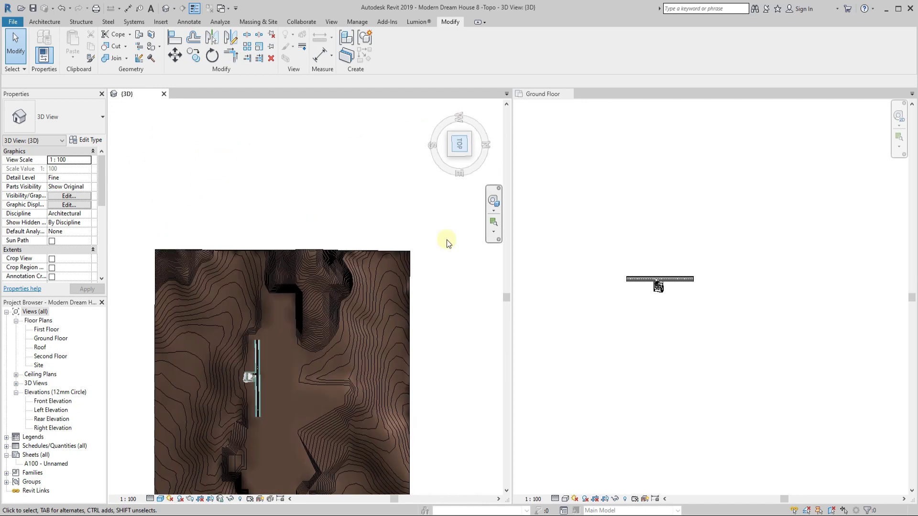
left_click(431, 266)
left_click(389, 47)
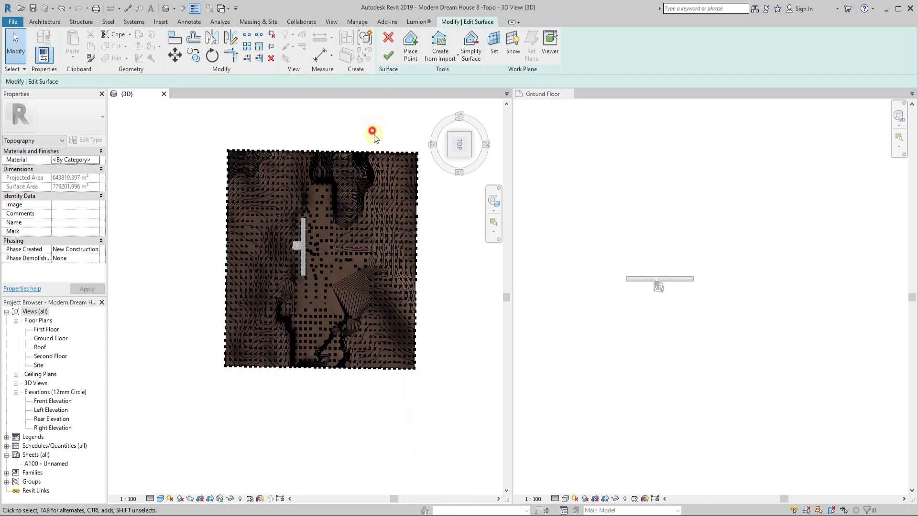
left_click_drag(372, 130, 433, 398)
key("Delete")
Delete the remaining bottom-edge points and finish the surface edit
scroll(328, 128, "up", 3)
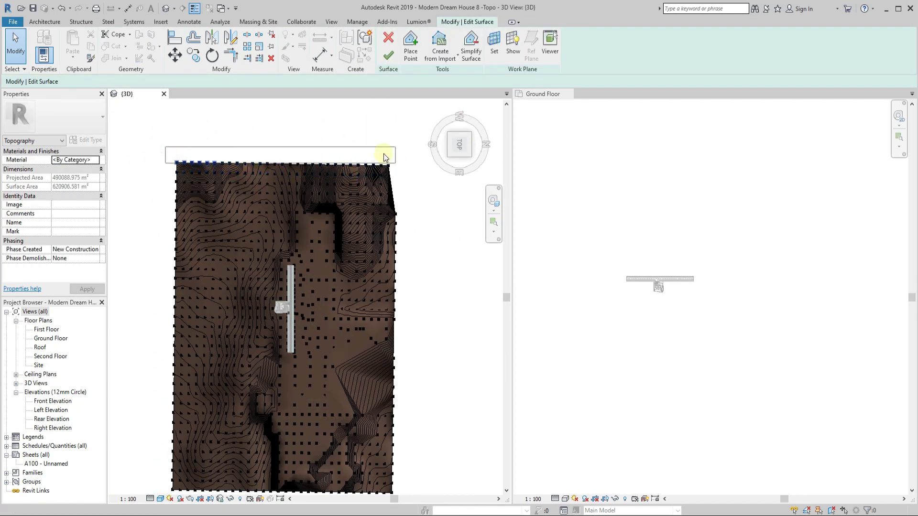
key("Delete")
middle_click_drag(357, 494, 340, 377)
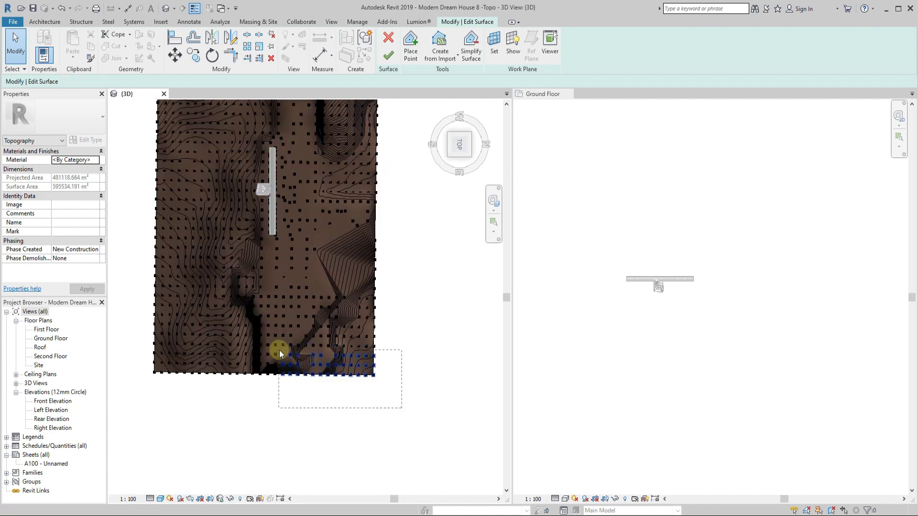
key("Delete")
left_click(388, 55)
Orbit to inspect the trimmed terrain, then reopen and close its point edit
mouse_move(431, 266)
middle_mouse_down("shift")
mouse_move(262, 133)
mouse_move(248, 252)
mouse_move(436, 352)
mouse_move(303, 375)
mouse_move(236, 287)
middle_mouse_up("shift")
scroll(418, 246, "up", 3)
mouse_move(418, 246)
middle_mouse_down("shift")
mouse_move(273, 324)
mouse_move(365, 131)
mouse_move(253, 335)
mouse_move(300, 335)
mouse_move(239, 268)
mouse_move(293, 317)
mouse_move(323, 297)
mouse_move(265, 287)
mouse_move(223, 332)
mouse_move(303, 180)
mouse_move(349, 354)
mouse_move(285, 294)
mouse_move(332, 279)
mouse_move(252, 304)
mouse_move(314, 312)
middle_mouse_up("shift")
left_click(273, 321)
left_click(388, 57)
left_click(388, 56)
mouse_move(296, 277)
middle_mouse_down("shift")
mouse_move(366, 388)
mouse_move(502, 418)
mouse_move(303, 309)
middle_mouse_up("shift")
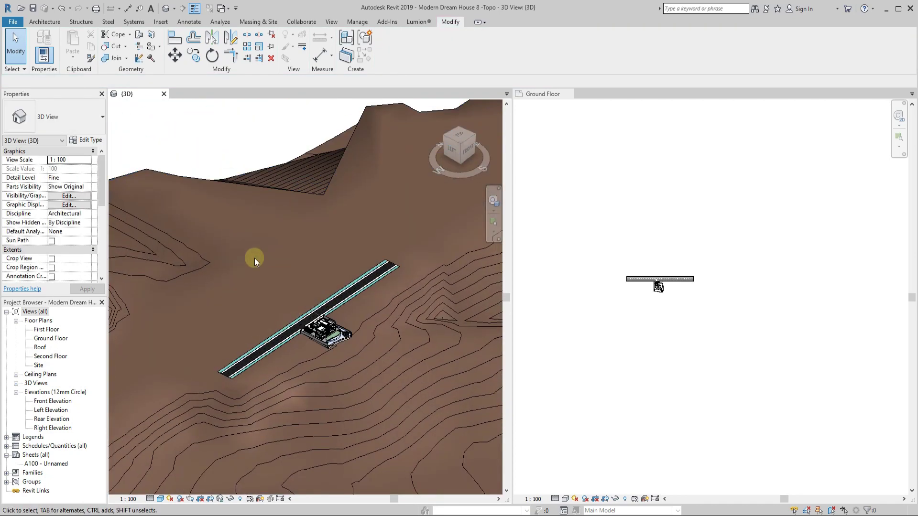
scroll(255, 258, "down", 3)
scroll(354, 358, "up", 3)
scroll(648, 278, "up", 5)
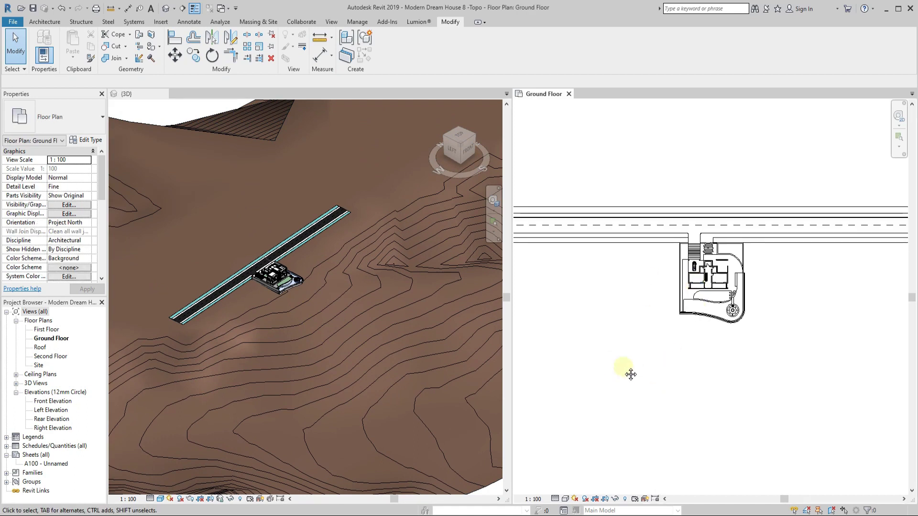
middle_click_drag(631, 375, 698, 367)
scroll(330, 268, "down", 3)
scroll(335, 330, "up", 4)
scroll(397, 272, "up", 3)
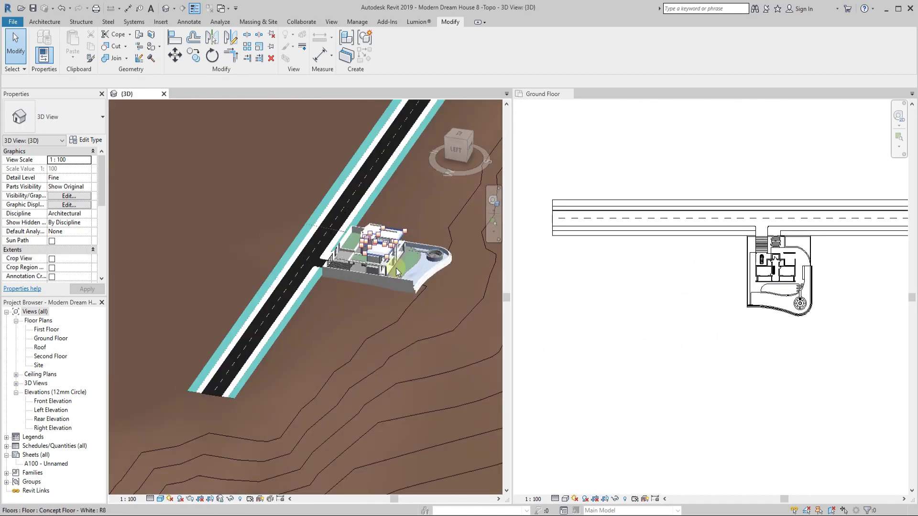
scroll(397, 272, "up", 2)
left_click(396, 277)
mouse_move(397, 278)
middle_mouse_down("shift")
mouse_move(385, 293)
mouse_move(338, 288)
mouse_move(347, 317)
mouse_move(296, 317)
mouse_move(266, 416)
middle_mouse_up("shift")
key("Escape")
scroll(293, 375, "down", 3)
middle_click_drag(293, 375, 395, 321, "shift")
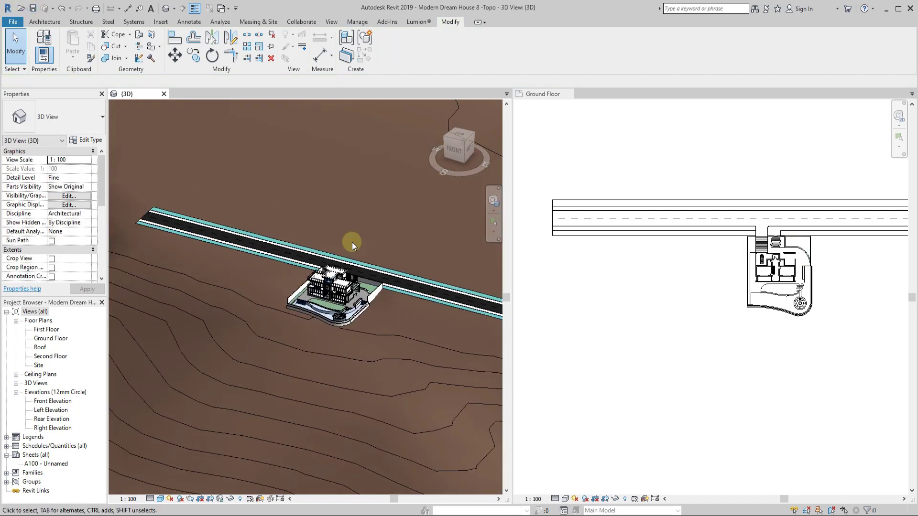
scroll(360, 246, "up", 3)
scroll(341, 326, "up", 2)
scroll(369, 349, "up", 1)
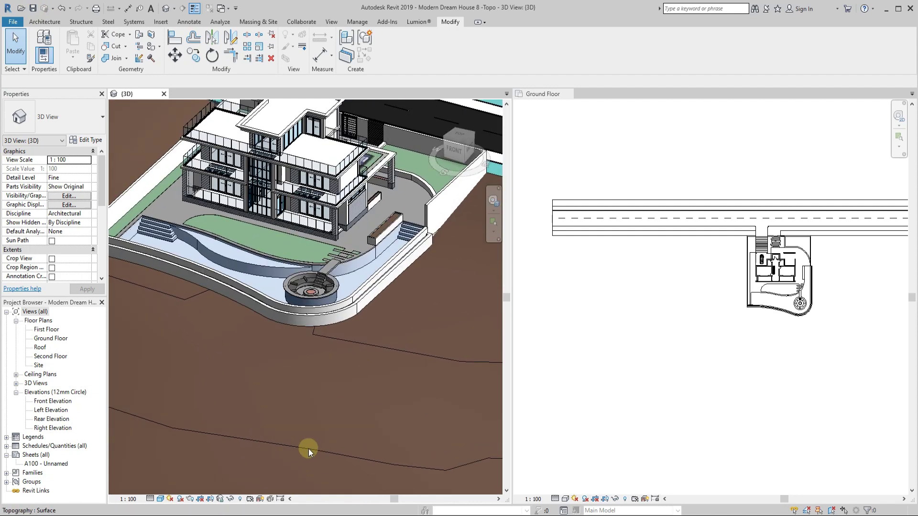
scroll(309, 449, "down", 3)
mouse_move(437, 367)
middle_mouse_down("shift")
mouse_move(357, 373)
mouse_move(227, 189)
middle_mouse_up("shift")
Look down on the road floor from the top, bring its end into view and open its boundary sketch
left_click(242, 202)
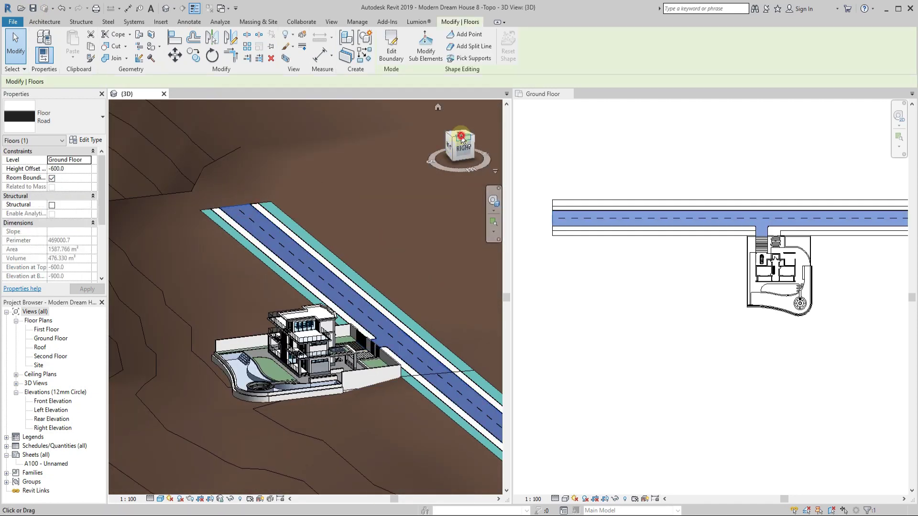
left_click(461, 138)
scroll(327, 334, "down", 3)
scroll(337, 283, "up", 5)
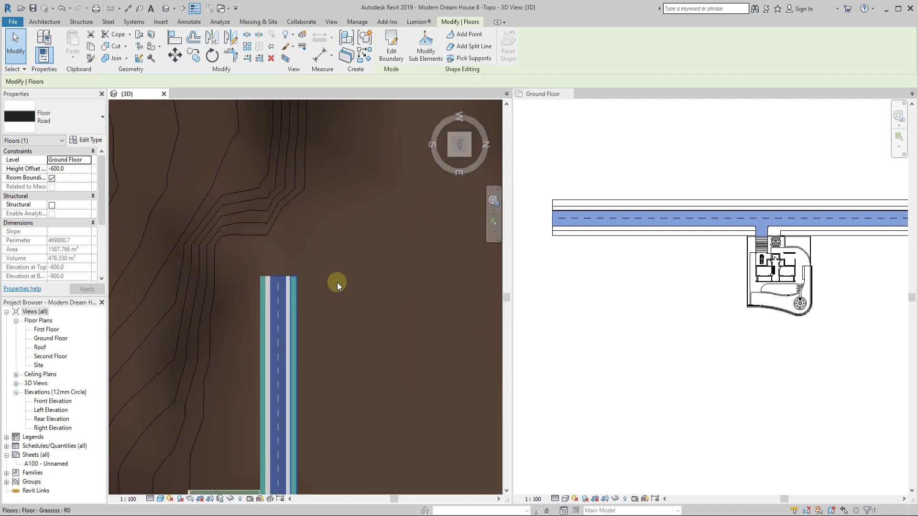
middle_click_drag(337, 283, 327, 326)
middle_click_drag(303, 291, 271, 325)
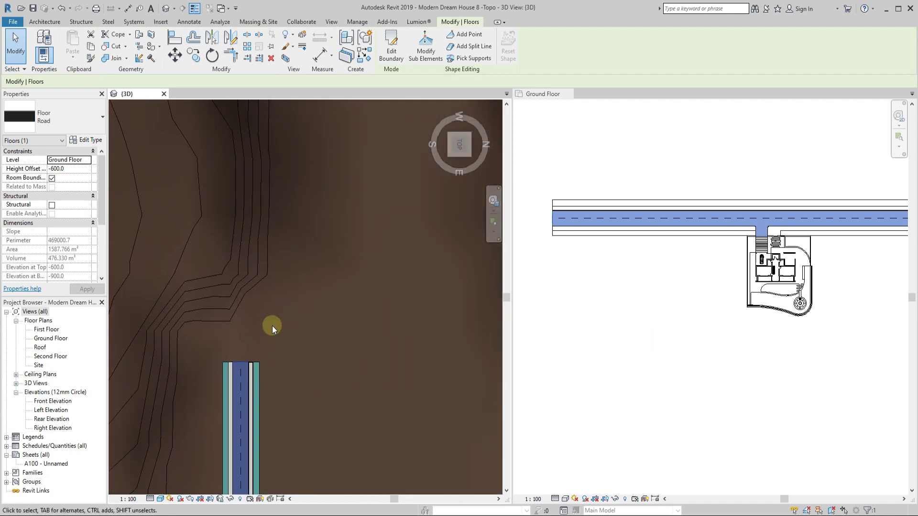
scroll(256, 328, "down", 1)
scroll(282, 377, "down", 2)
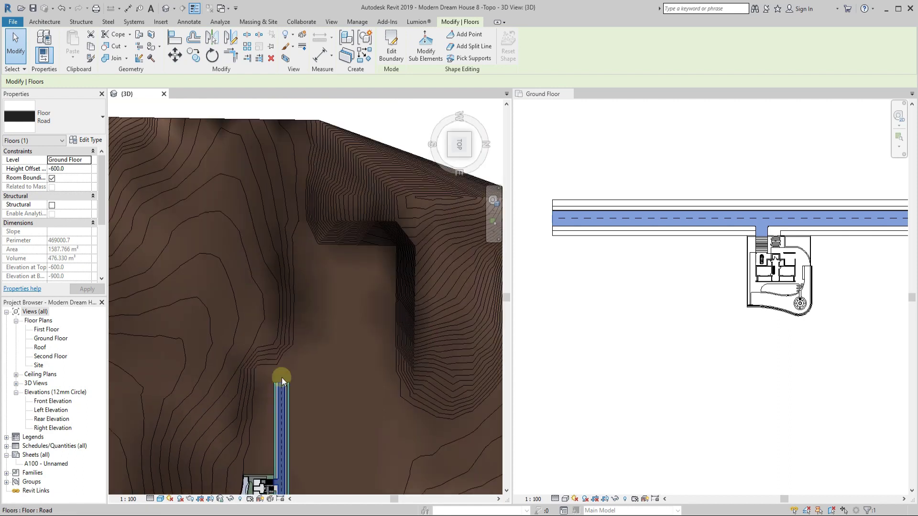
scroll(343, 265, "up", 3)
double_click(277, 413)
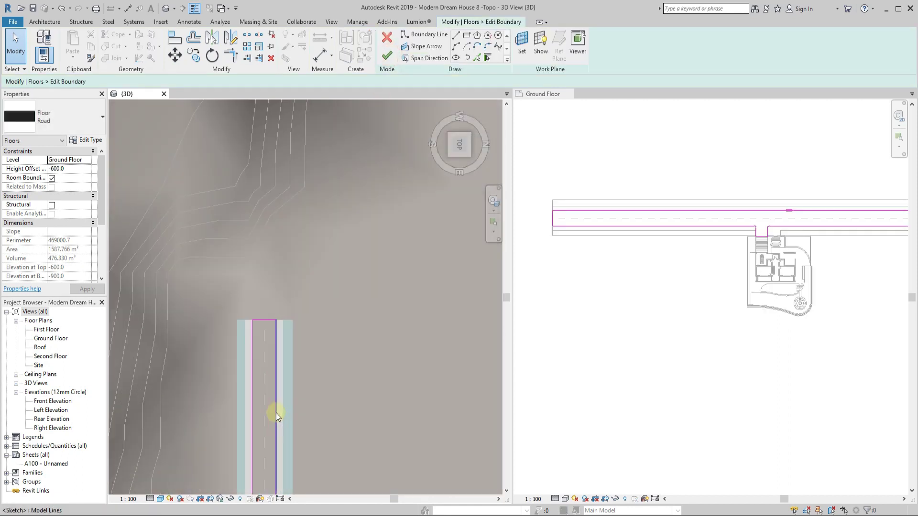
Sketch a curved boundary arc from the road corner plus an upper boundary segment
left_click(455, 46)
scroll(255, 284, "up", 1)
left_click(252, 331)
left_click(342, 209)
left_click(306, 225)
scroll(287, 268, "down", 2)
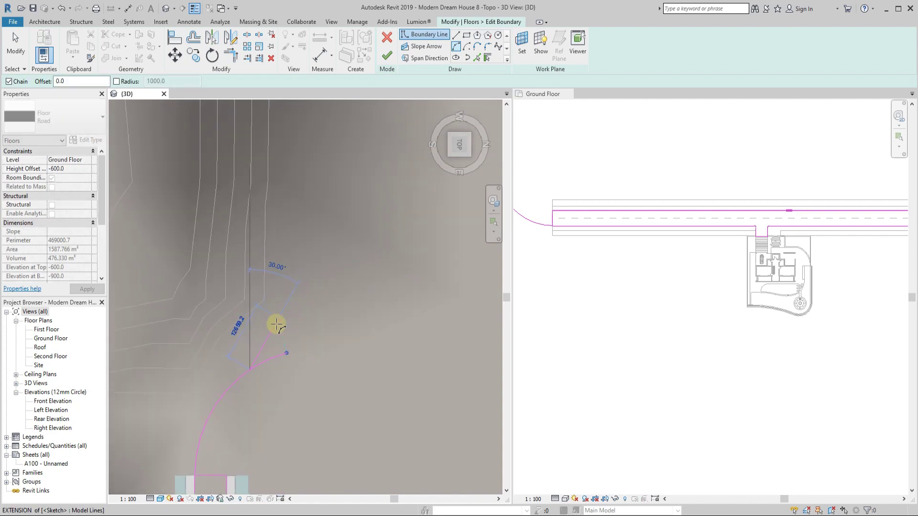
left_click(272, 343)
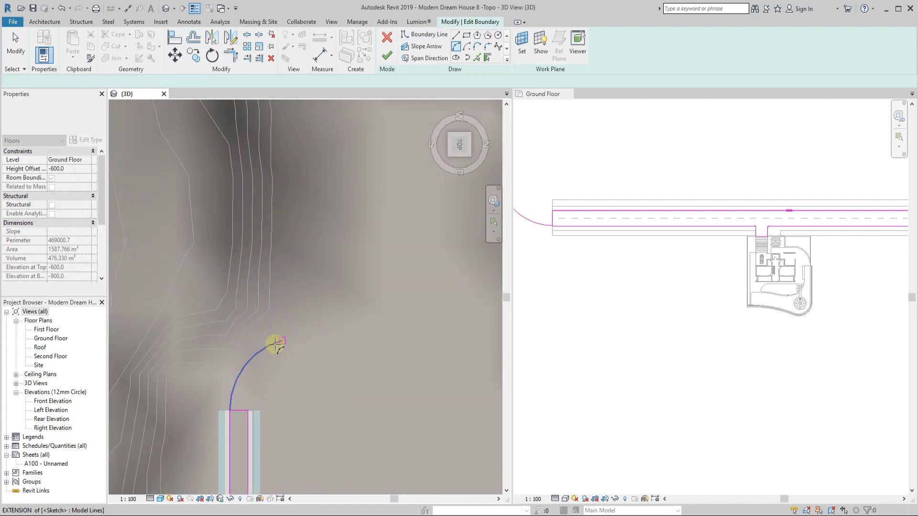
left_click(312, 178)
key("Escape")
key("Escape")
Draw a boundary line across the road end from the road corner
scroll(235, 409, "up", 3)
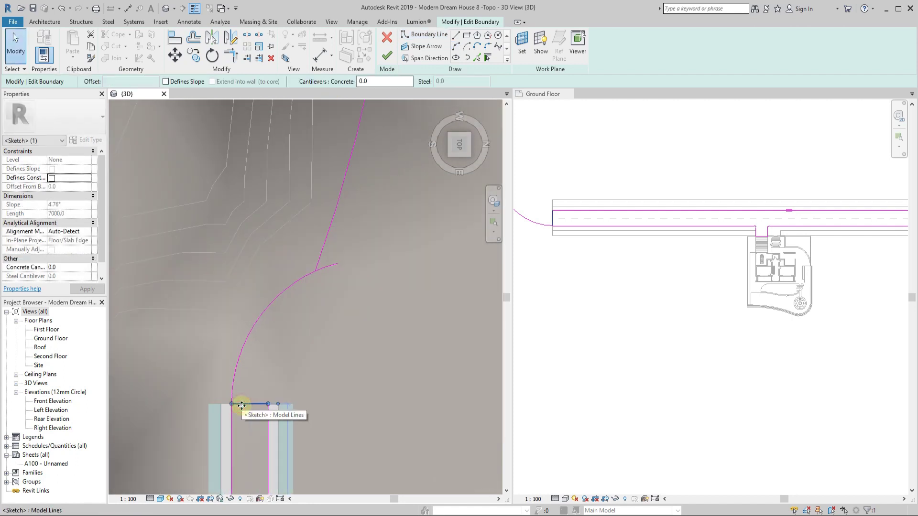
scroll(280, 377, "up", 2)
scroll(287, 304, "up", 2)
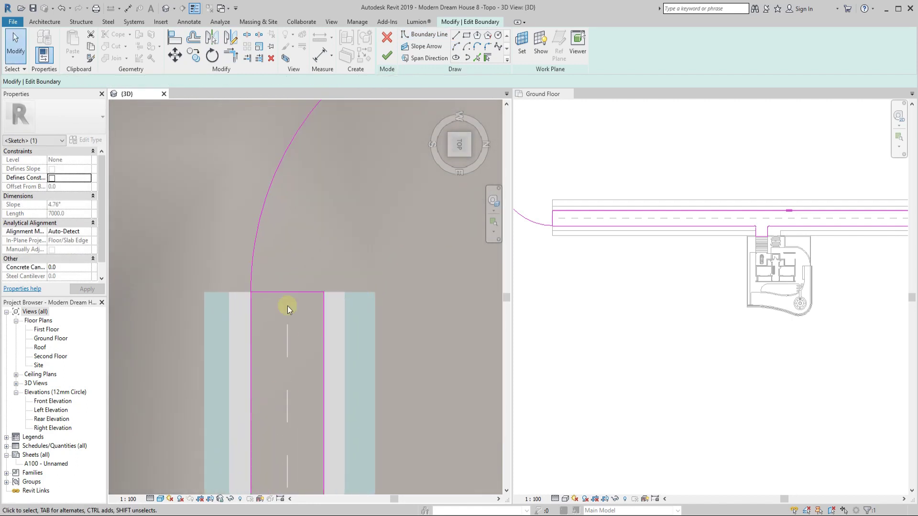
scroll(287, 293, "up", 2)
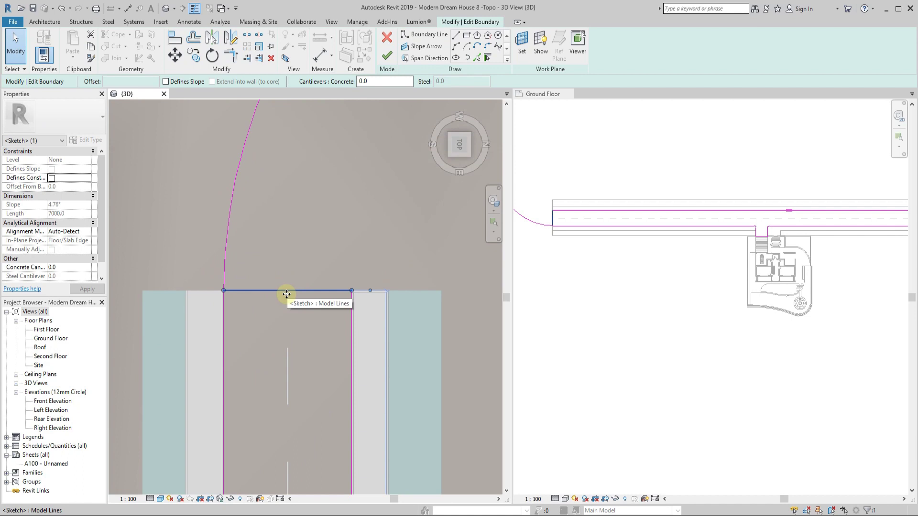
left_click(425, 34)
left_click(223, 290)
left_click(353, 291)
key("Escape")
key("Escape")
scroll(300, 287, "down", 2)
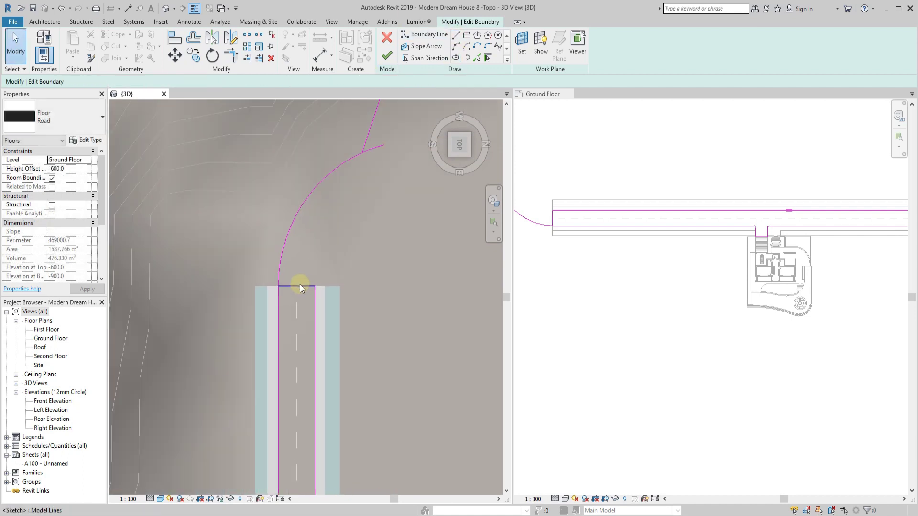
scroll(300, 287, "down", 2)
Trim the arc and upper boundary line so they meet at a corner
key("t")
key("r")
left_click(322, 209)
left_click(286, 257)
scroll(234, 301, "down", 2)
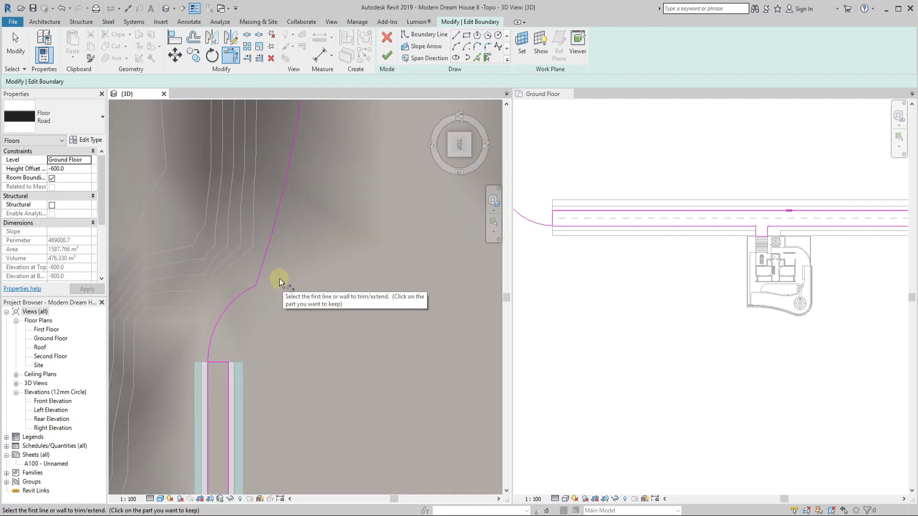
key("Escape")
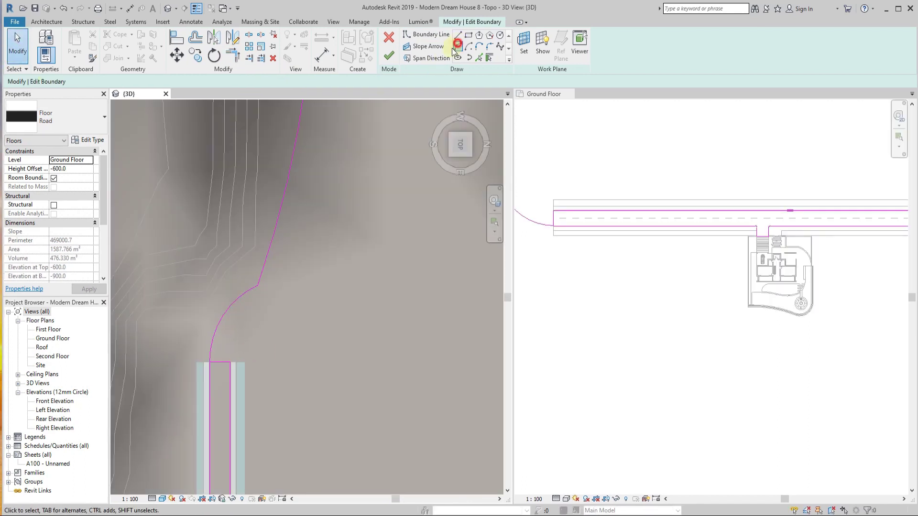
Add a curved boundary line and a connecting arc for the branch's other edge
left_click(457, 46)
middle_click_drag(226, 344, 250, 433)
left_click(282, 375)
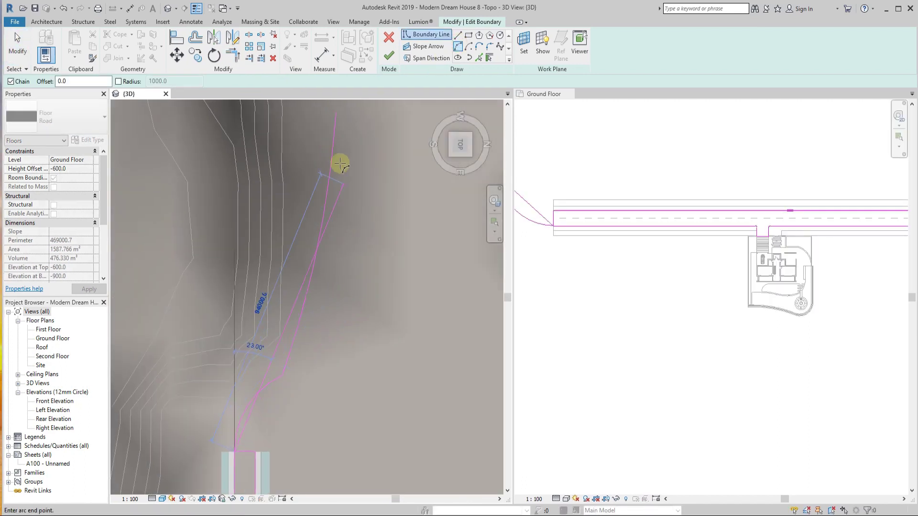
left_click(310, 254)
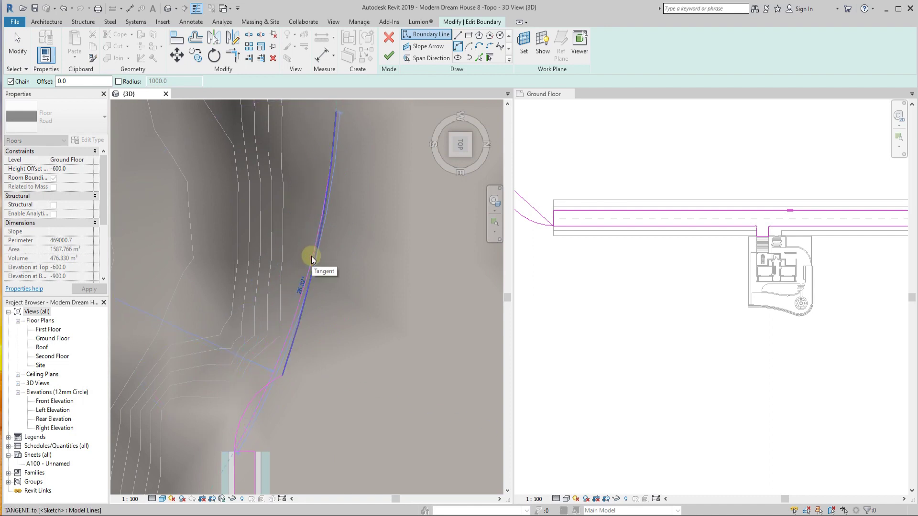
left_click(301, 307)
left_click(245, 383)
left_click(299, 324)
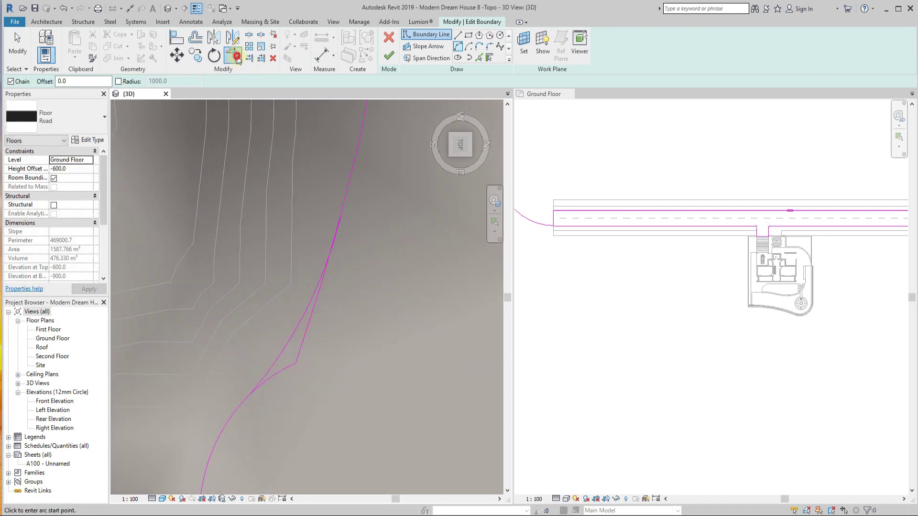
key("Escape")
key("Escape")
scroll(269, 243, "down", 3)
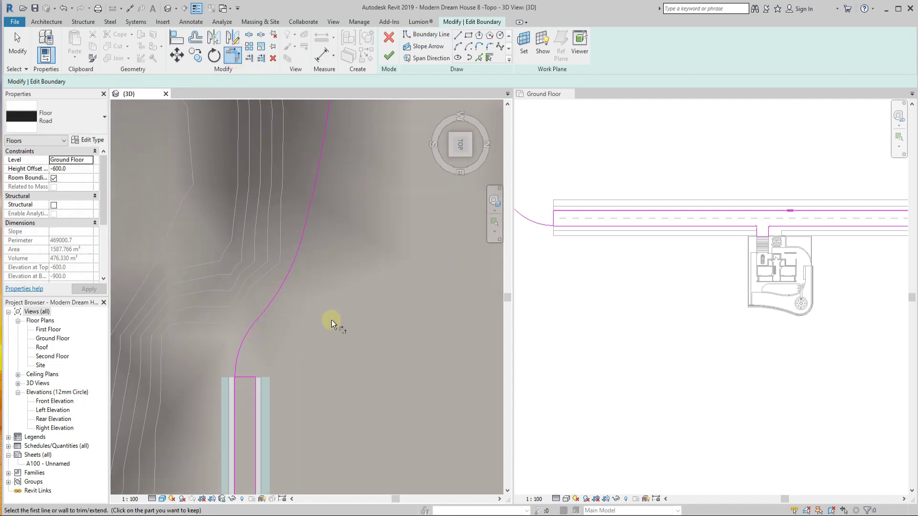
Join the two open curve ends with a straight boundary line at offset 0 instead of 7000
left_click(65, 82)
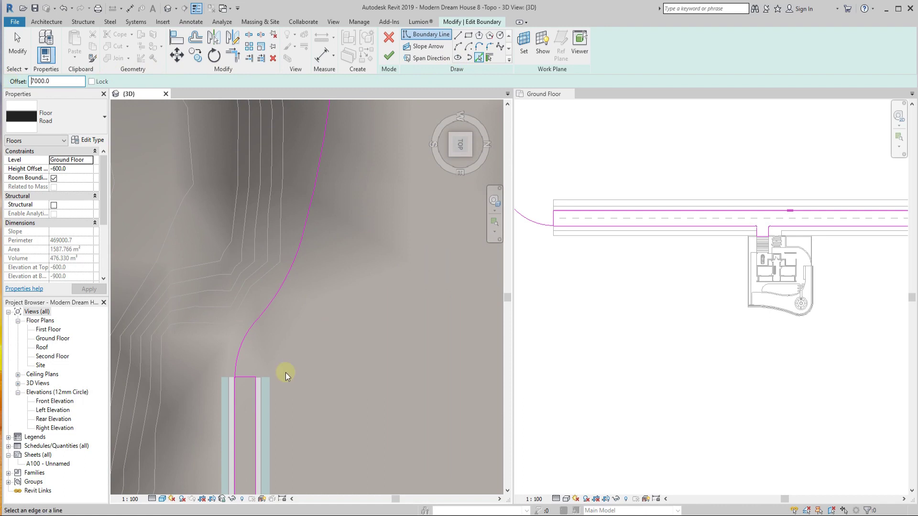
scroll(234, 326, "up", 2)
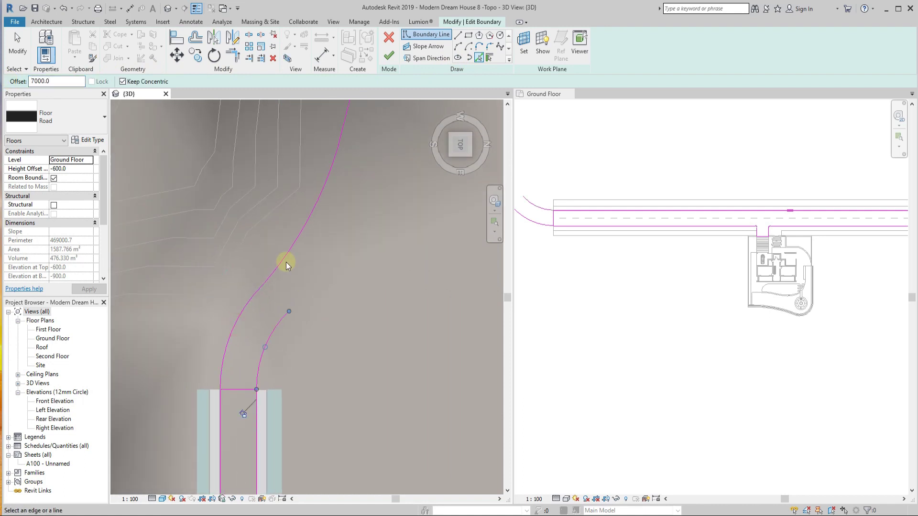
scroll(286, 266, "down", 3)
middle_click_drag(341, 204, 327, 336)
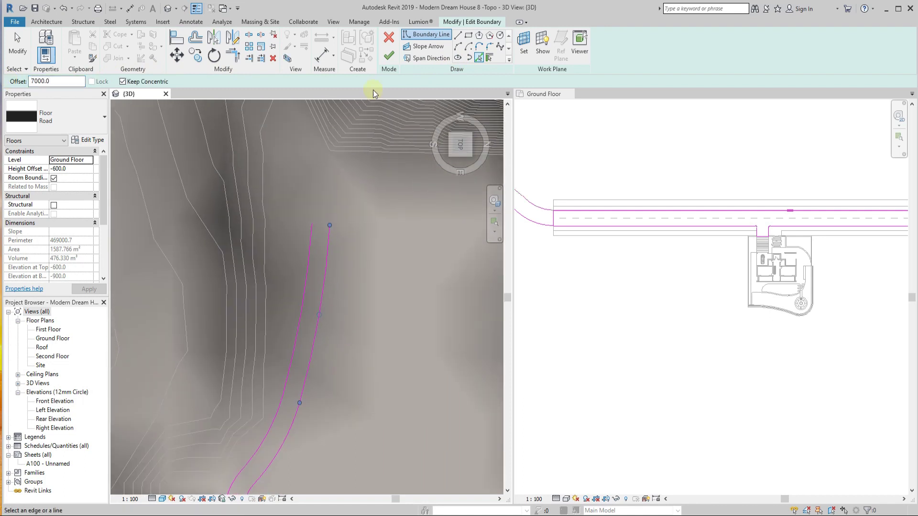
left_click(461, 39)
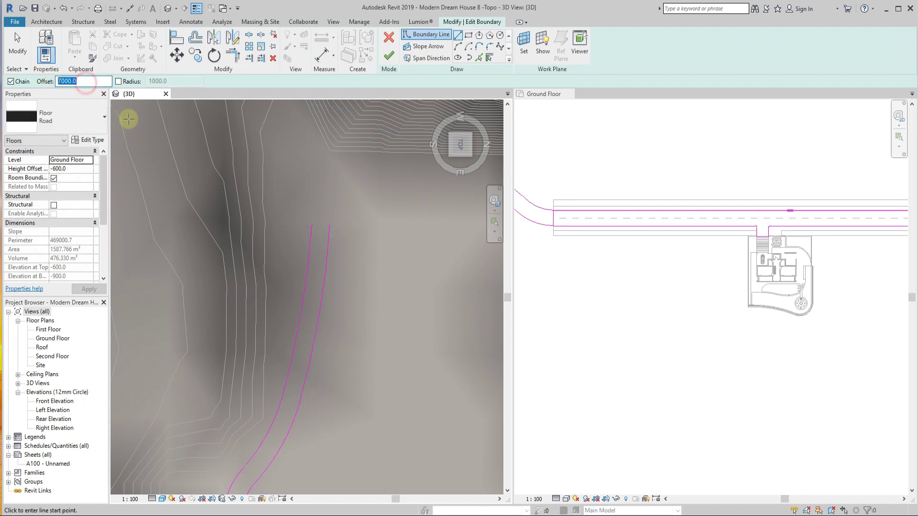
key("BackSpace")
left_click(352, 219)
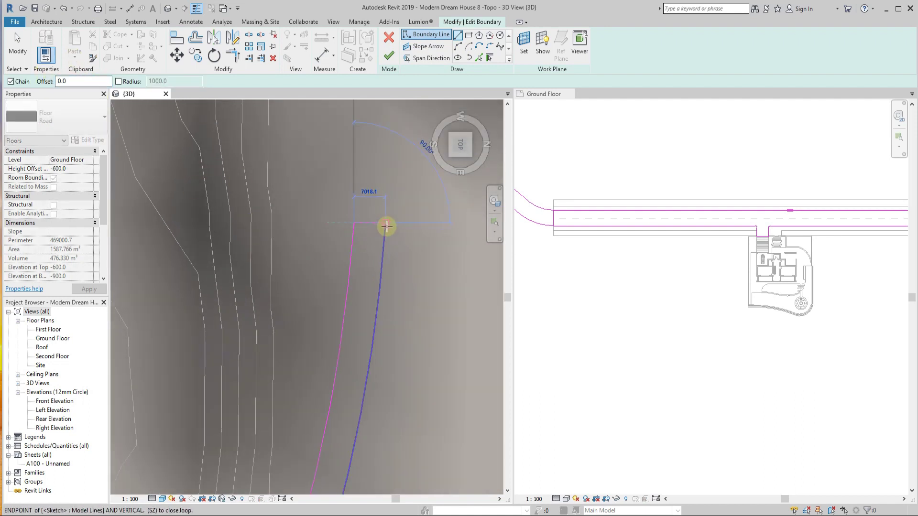
left_click(383, 225)
key("Escape")
key("Escape")
scroll(332, 179, "down", 3)
scroll(316, 325, "up", 2)
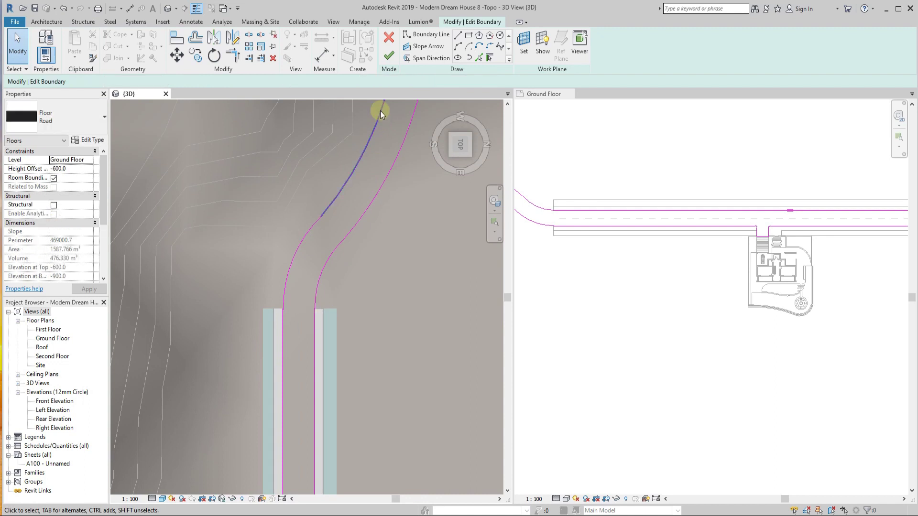
Finish Edit Mode to create the extended curved road floor
left_click(389, 56)
scroll(274, 381, "up", 4)
scroll(274, 382, "up", 2)
Edit the white centre line model in place and open its extrusion sketch
left_click(286, 351)
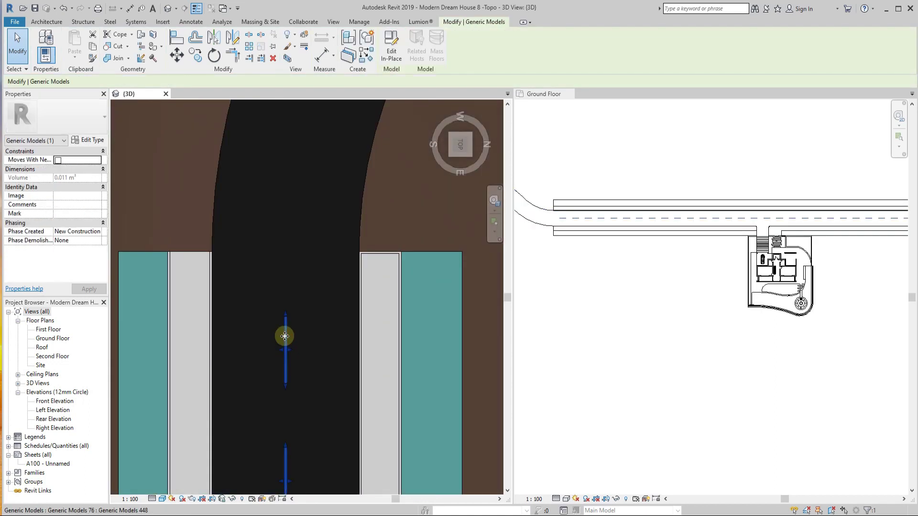
double_click(292, 346)
left_click(286, 330)
double_click(286, 330)
scroll(285, 382, "up", 2)
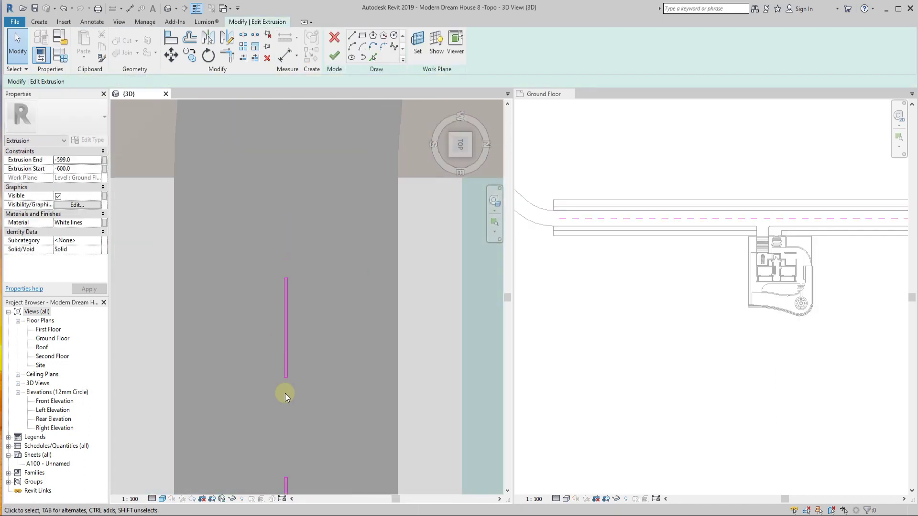
left_click(144, 22)
Measure the road with a DI dimension, then return to the extrusion sketch tools
key("d")
key("i")
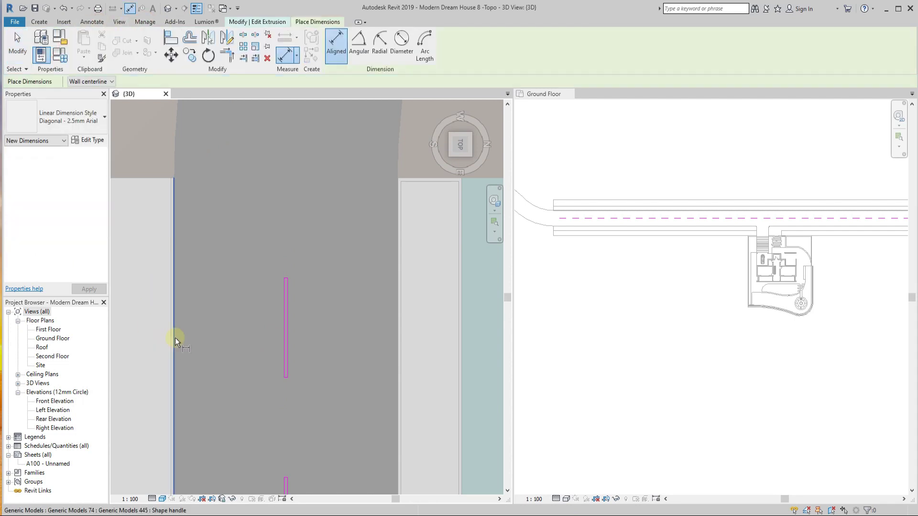
scroll(239, 367, "down", 3)
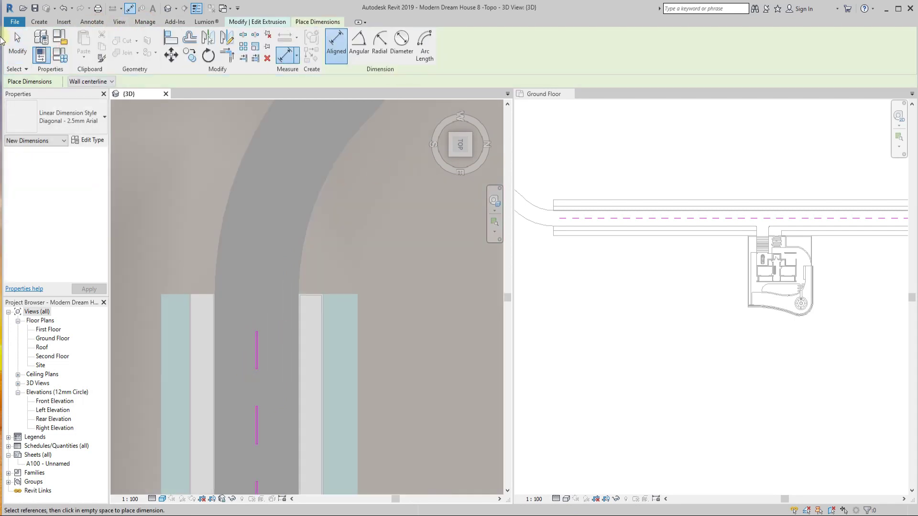
left_click(18, 43)
left_click(92, 21)
left_click(239, 277)
Try the Line tool and inspect the existing short centre line sketch
right_click(256, 356)
left_click(361, 46)
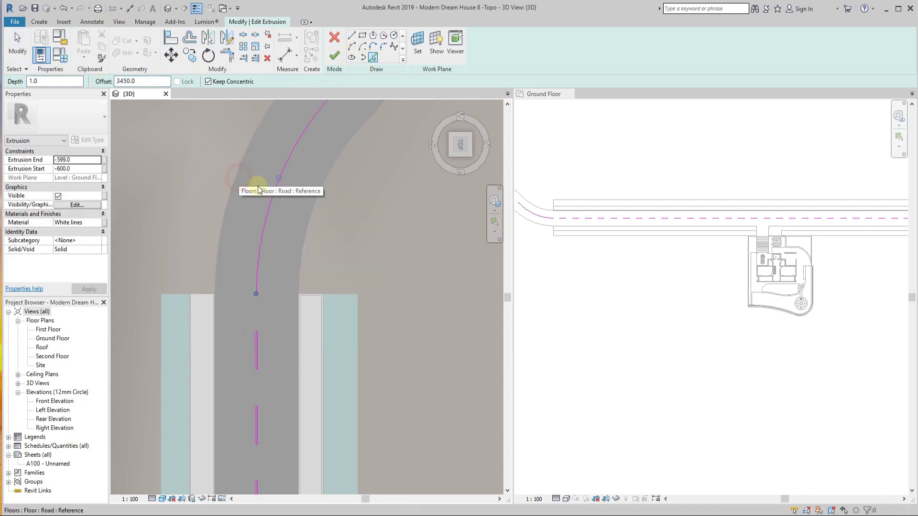
scroll(244, 353, "up", 3)
scroll(282, 293, "up", 3)
key("Escape")
key("Escape")
left_click(279, 274)
key("Escape")
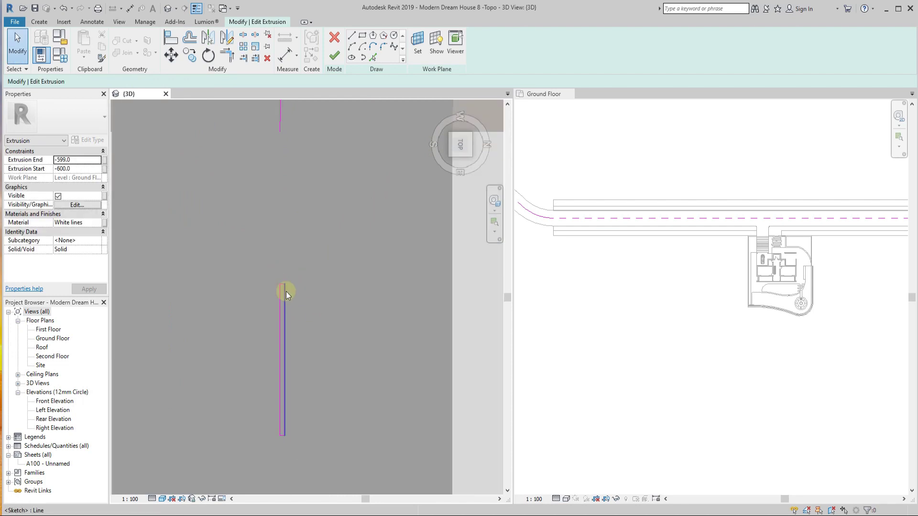
key("l")
key("i")
scroll(279, 283, "up", 1)
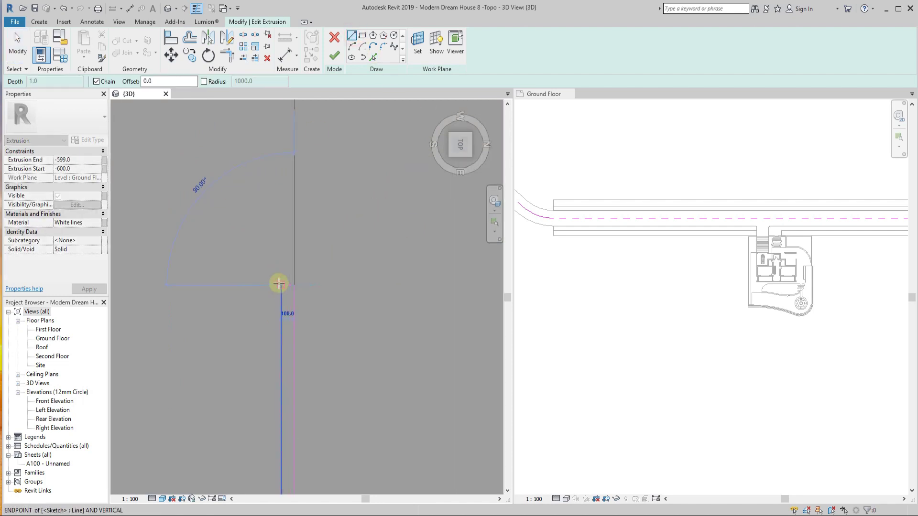
Pick the road edges at an offset for the curved centre strip and finish (249.146 m³)
key("Escape")
scroll(308, 311, "down", 3)
left_click(373, 57)
left_click(135, 77)
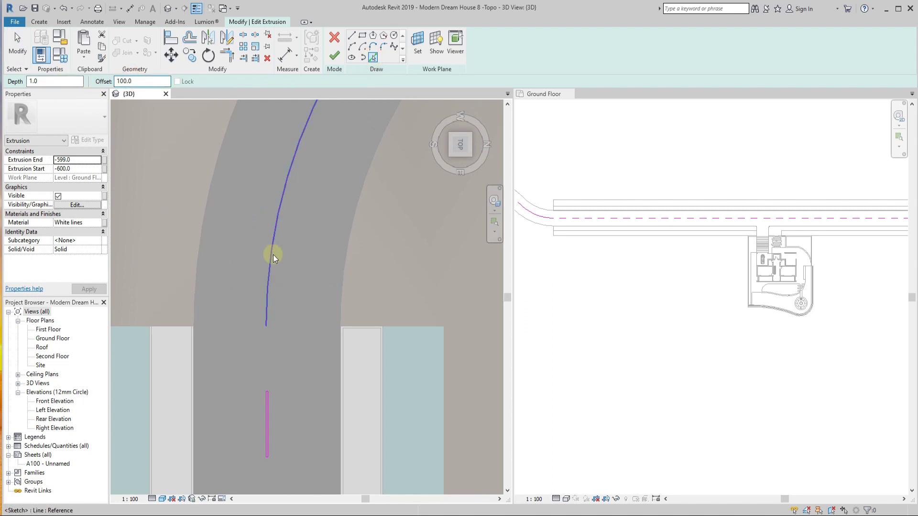
scroll(268, 318, "up", 3)
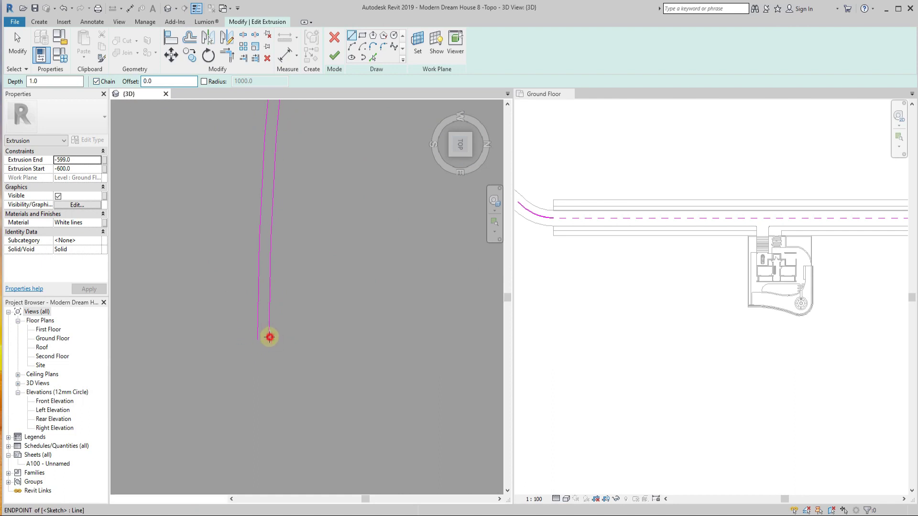
key("Escape")
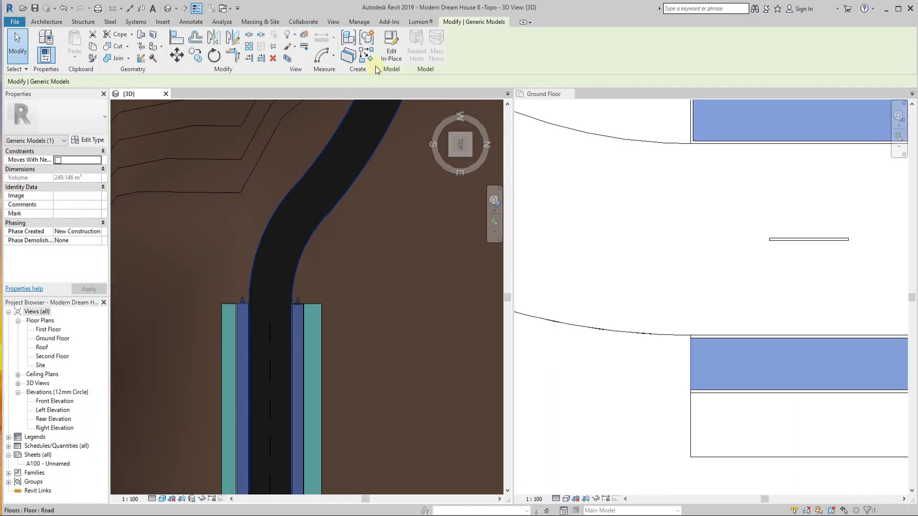
Open the pavement model's extrusion sketch for editing and start the Line tool
left_click(390, 50)
double_click(231, 308)
scroll(234, 341, "up", 3)
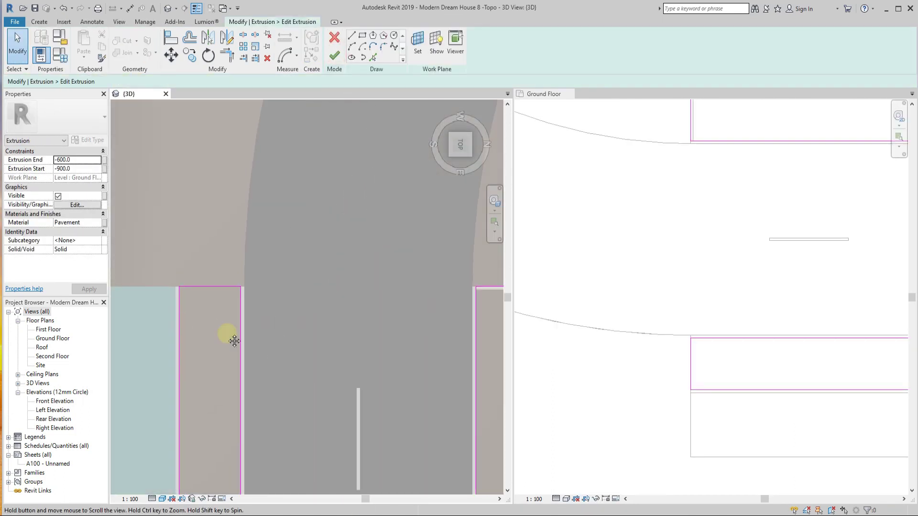
scroll(225, 316, "up", 2)
key("l")
key("i")
scroll(300, 302, "up", 2)
scroll(300, 301, "down", 2)
scroll(300, 301, "down", 2)
scroll(300, 301, "down", 2)
Pick the road's left curved edge and delete the unneeded pavement end line
left_click(373, 57)
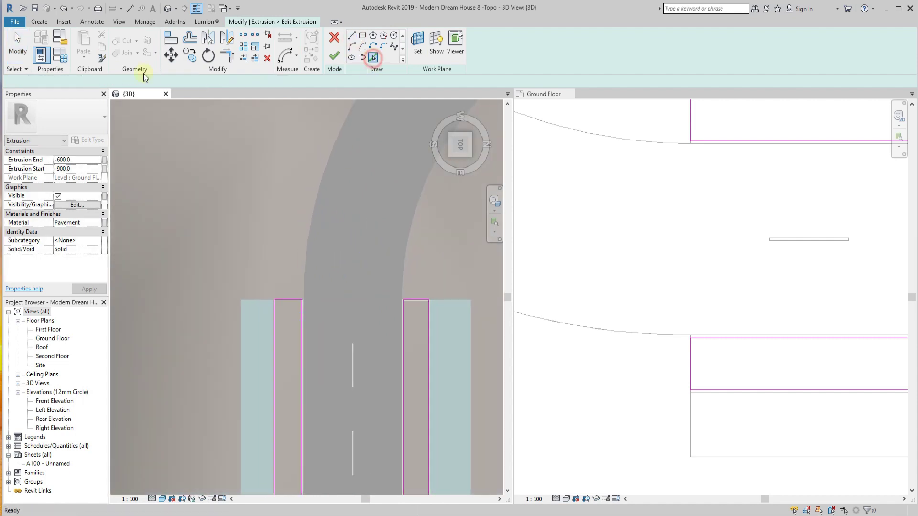
left_click(306, 230)
scroll(302, 312, "up", 1)
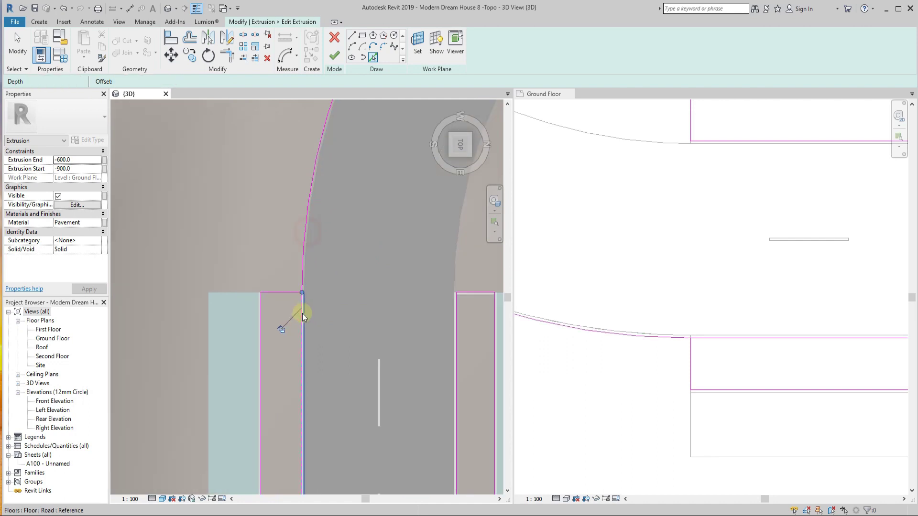
scroll(289, 300, "up", 3)
scroll(287, 383, "up", 2)
scroll(287, 383, "down", 2)
scroll(341, 335, "down", 2)
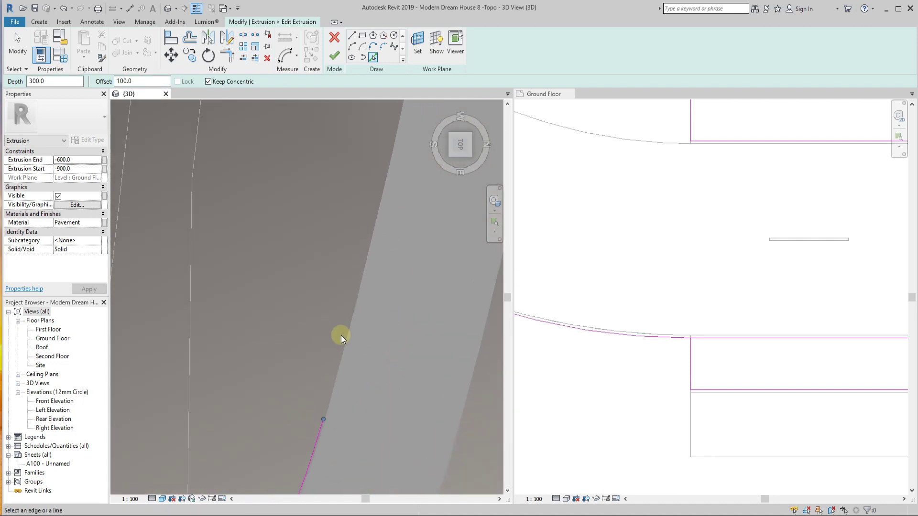
scroll(344, 388, "up", 2)
scroll(354, 299, "down", 3)
scroll(353, 297, "up", 5)
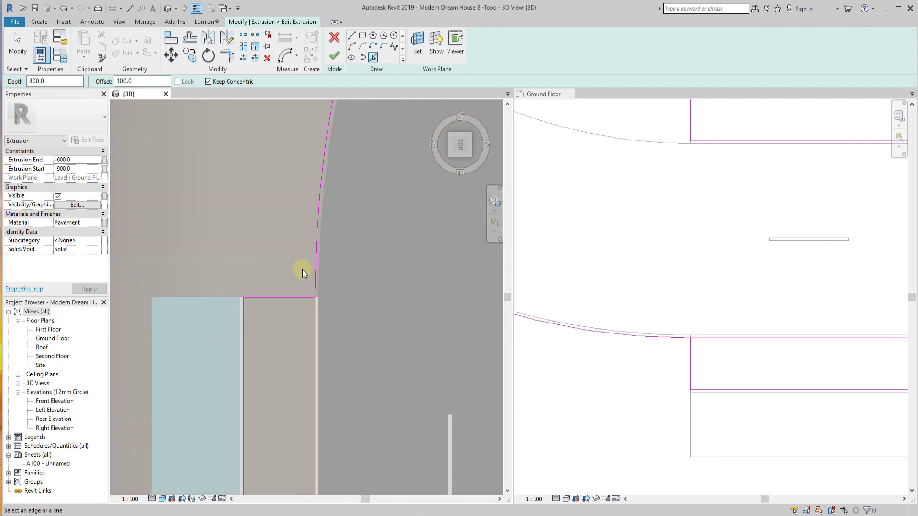
key("Escape")
left_click(303, 297)
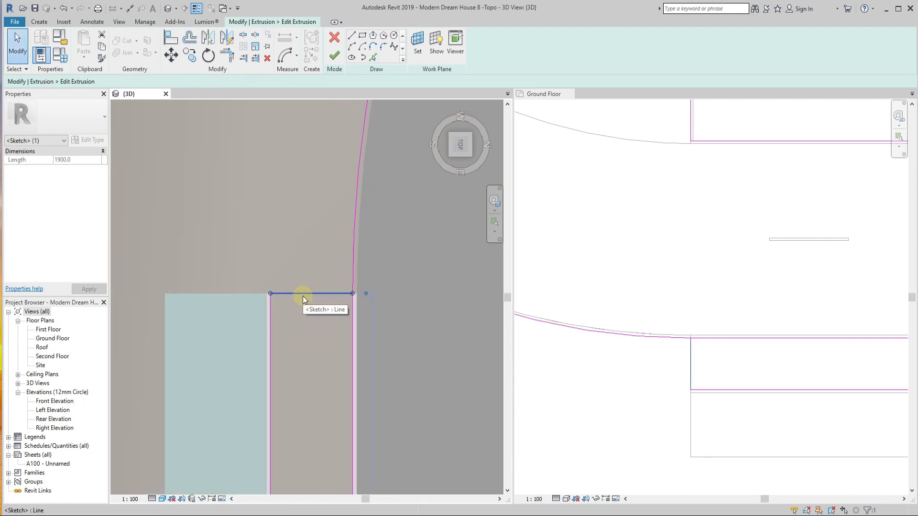
key("Delete")
Pick the curved edge 1900 out and the adjoining road edges into the pavement outline
left_click(373, 58)
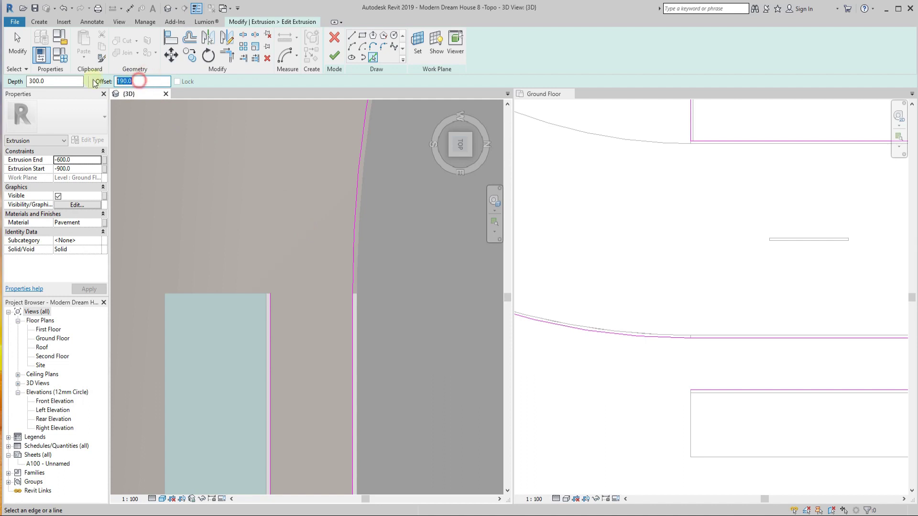
left_click(354, 222)
scroll(265, 350, "down", 3)
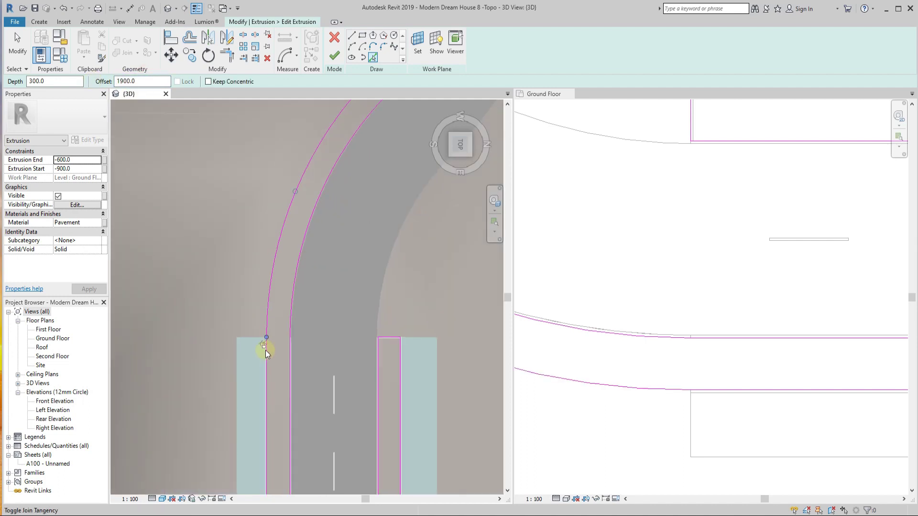
scroll(331, 276, "up", 3)
scroll(319, 288, "up", 2)
left_click(332, 293)
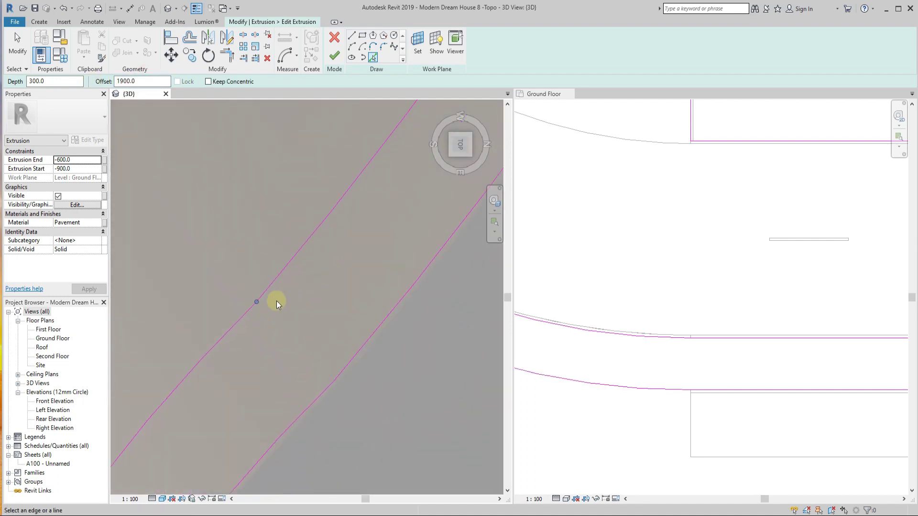
scroll(240, 329, "down", 3)
scroll(308, 333, "up", 3)
scroll(349, 263, "up", 2)
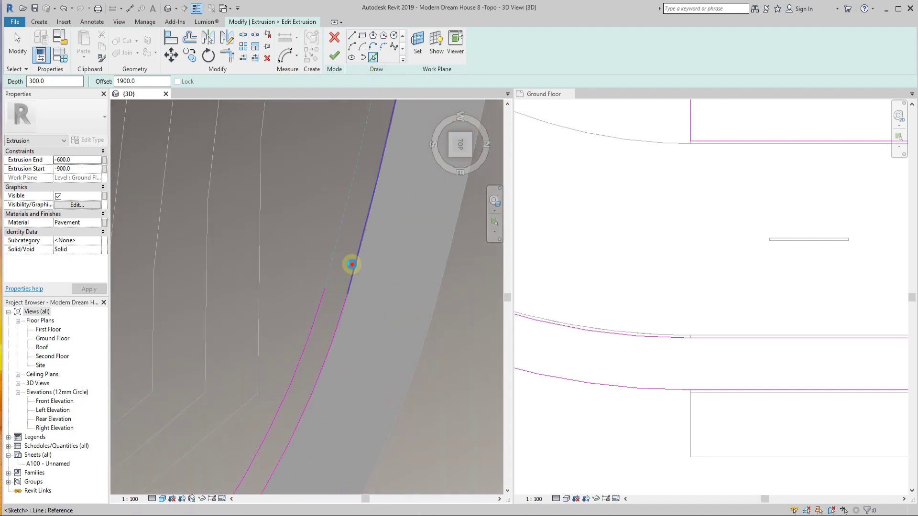
left_click(338, 407)
scroll(338, 407, "down", 3)
scroll(366, 248, "up", 3)
Draw a closing line across the pavement's far end and trim its corner
key("l")
key("i")
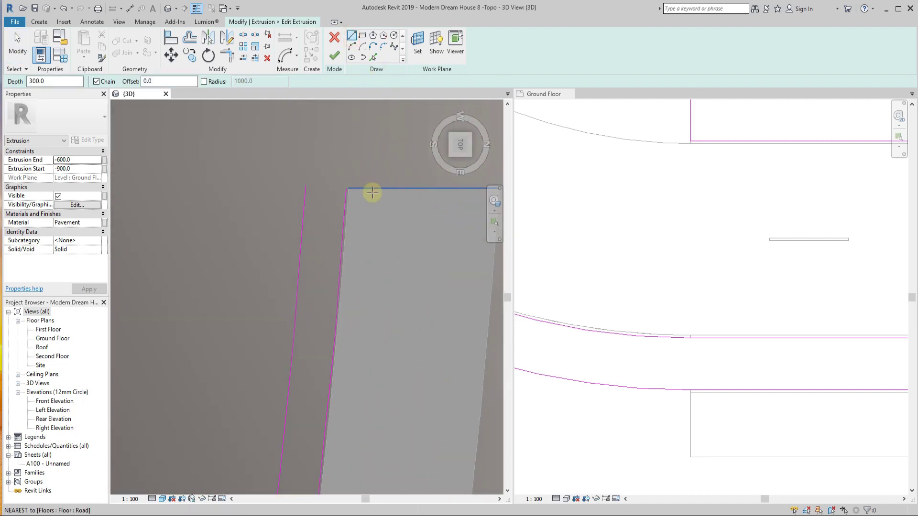
left_click(348, 187)
left_click(258, 182)
key("t")
key("r")
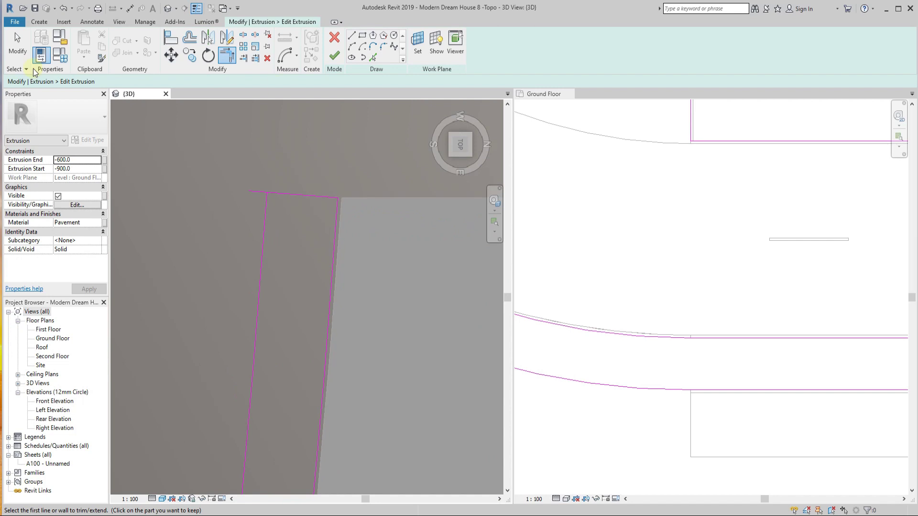
left_click(308, 202)
key("Delete")
key("p")
key("k")
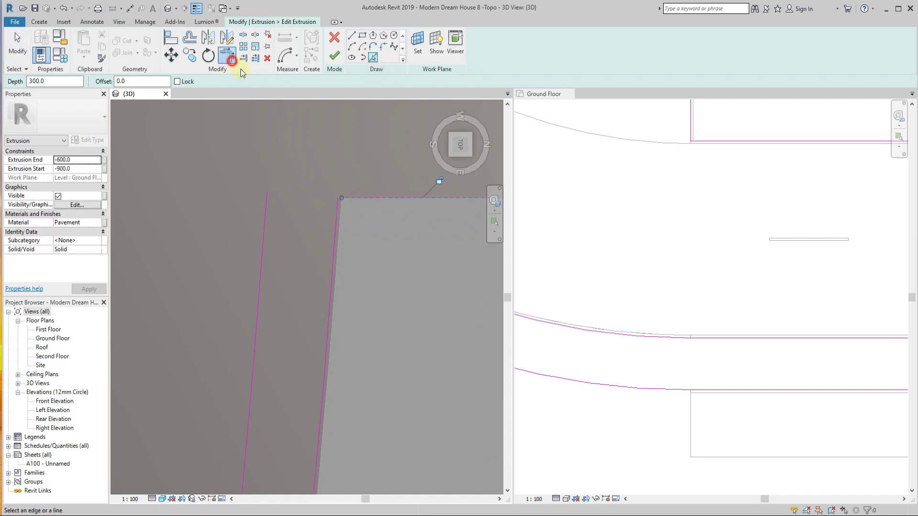
left_click(361, 199)
left_click(345, 210)
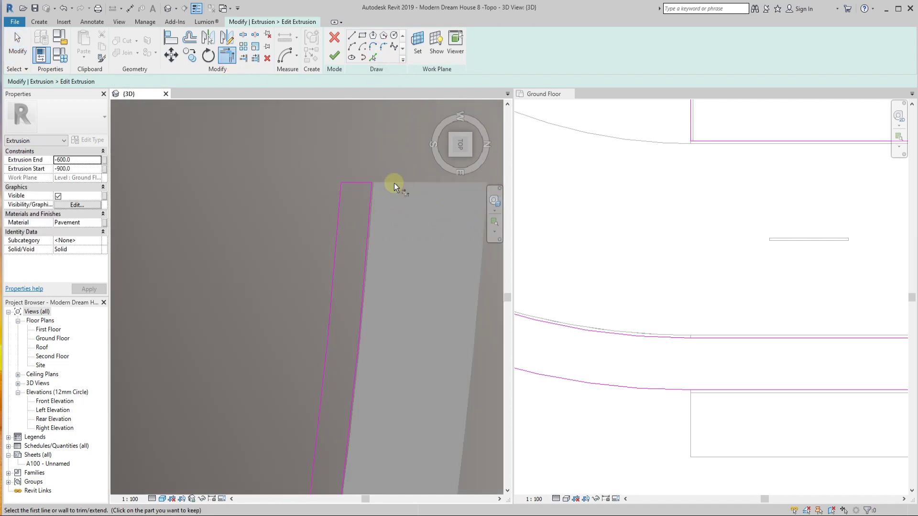
scroll(311, 440, "down", 5)
scroll(312, 334, "up", 4)
On the other pavement, pick the curved road edge as a sketch line
middle_click_drag(398, 298, 234, 301)
left_click(394, 315)
scroll(428, 294, "up", 2)
scroll(360, 253, "down", 3)
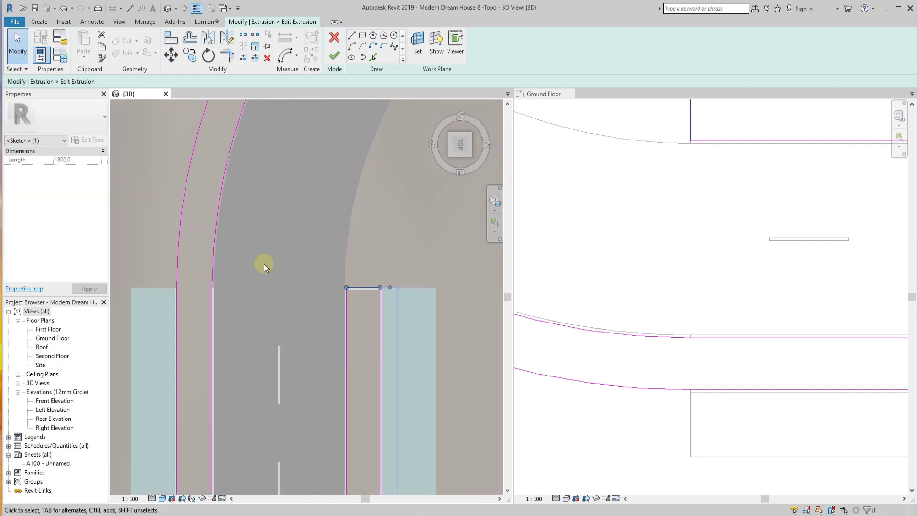
scroll(397, 274, "up", 1)
key("p")
key("l")
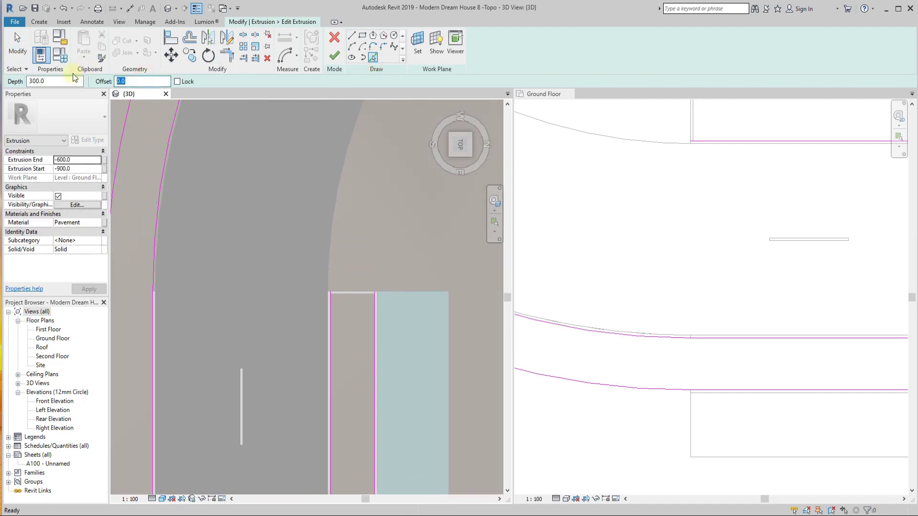
left_click(334, 271)
Set the pick offset to 1800 and pick the road edge as the outer pavement line
middle_click_drag(248, 400, 274, 388)
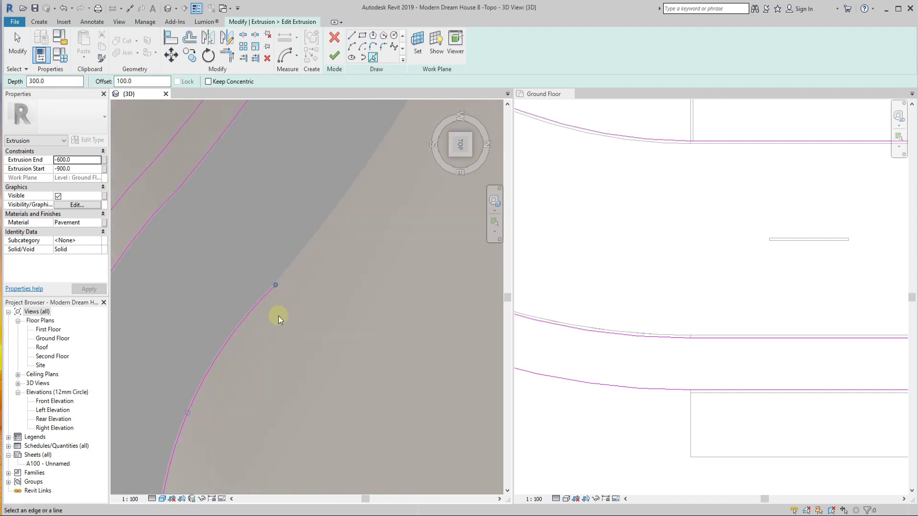
scroll(273, 387, "up", 2)
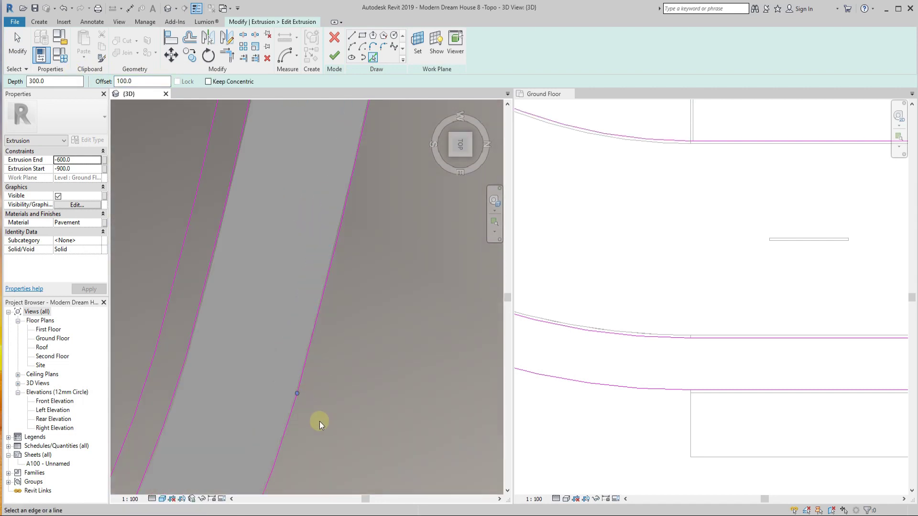
scroll(320, 421, "down", 2)
left_click(140, 79)
type("1800")
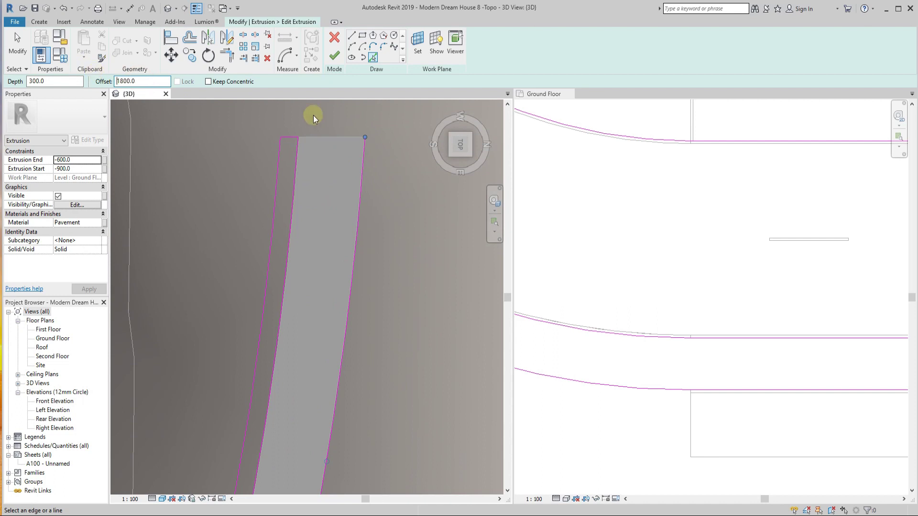
left_click(299, 142)
mouse_move(380, 157)
middle_mouse_down()
mouse_move(336, 392)
mouse_move(251, 272)
middle_mouse_up()
scroll(244, 404, "down", 2)
scroll(263, 281, "up", 2)
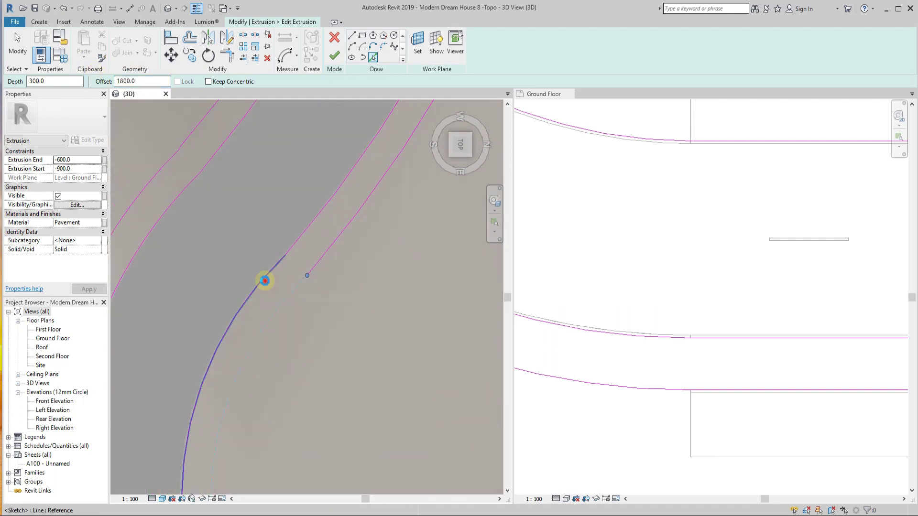
scroll(298, 375, "down", 2)
Trim/Extend to Corner, starting from the top edge line of the second pavement
key("Escape")
scroll(249, 326, "up", 2)
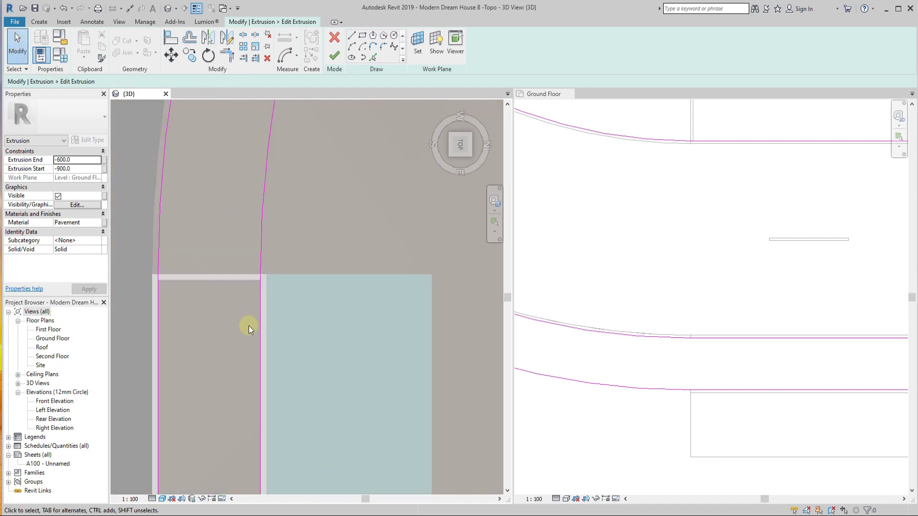
scroll(285, 274, "up", 1)
scroll(357, 355, "down", 2)
scroll(388, 242, "down", 3)
scroll(371, 154, "up", 4)
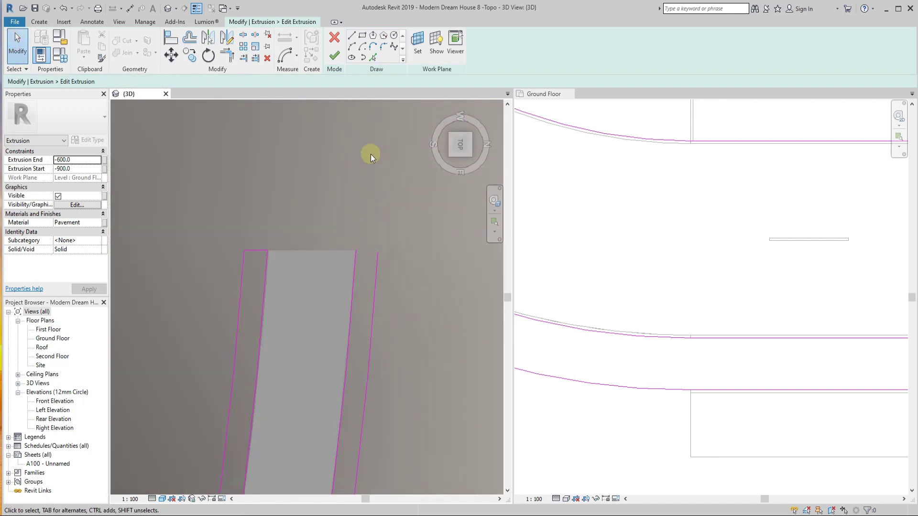
key("p")
key("l")
key("t")
key("r")
left_click(327, 286)
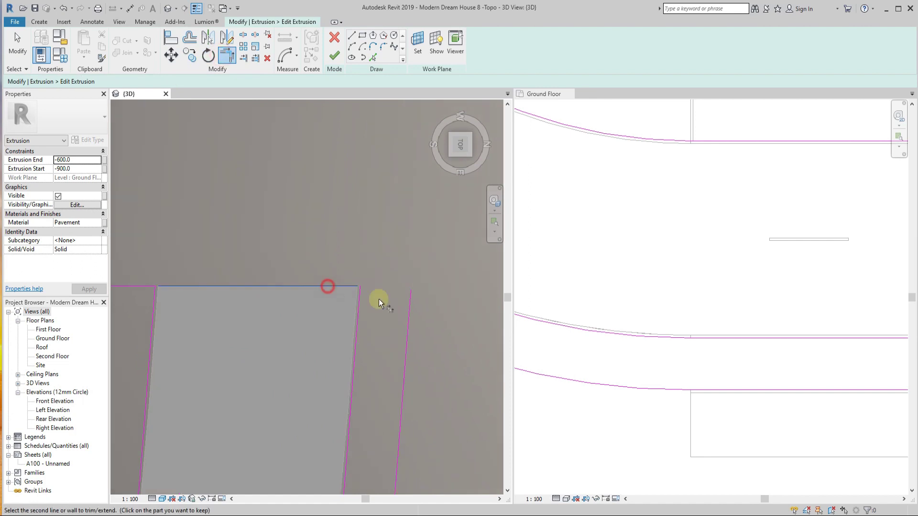
scroll(392, 243, "down", 5)
Finish the pavement extrusion sketch and the in-place pavement model
left_click(335, 57)
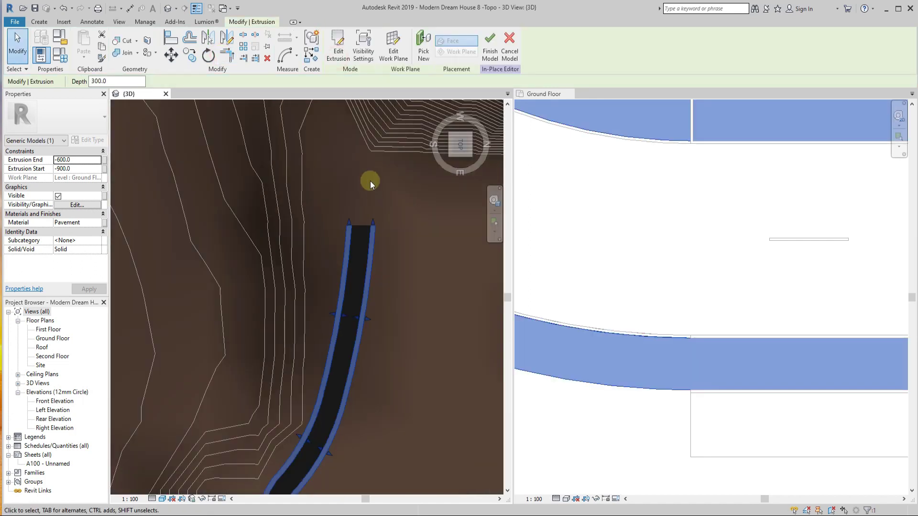
left_click(331, 55)
scroll(381, 128, "up", 4)
scroll(300, 425, "down", 3)
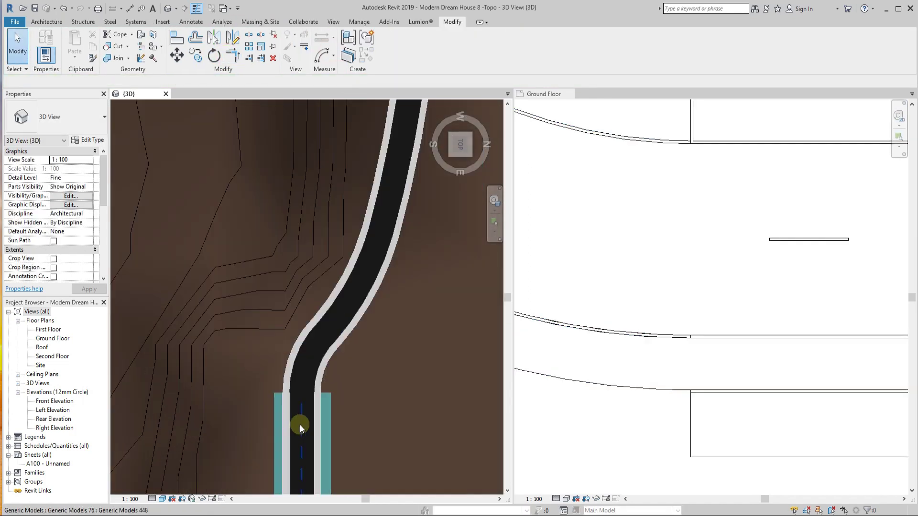
scroll(283, 343, "up", 4)
Open the Pavement KERB model's extrusion sketch and switch to Pick Lines
left_click(283, 336)
double_click(283, 336)
left_click(287, 318)
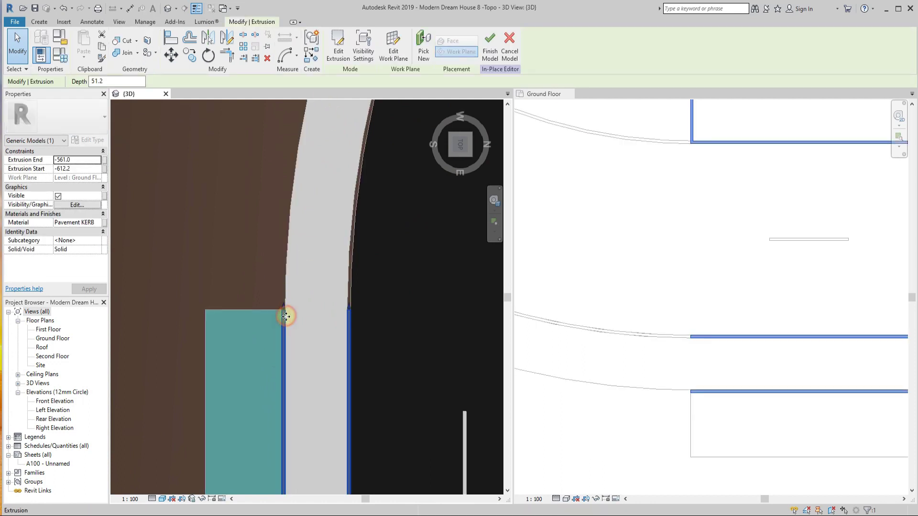
left_click(337, 48)
mouse_move(289, 324)
middle_mouse_down()
mouse_move(340, 302)
mouse_move(189, 303)
middle_mouse_up()
key("p")
key("l")
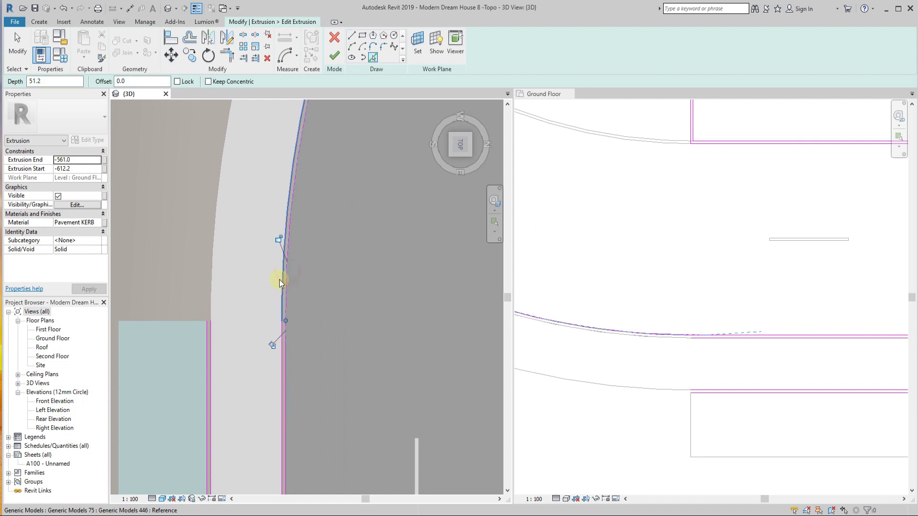
scroll(162, 401, "down", 5)
scroll(183, 328, "up", 5)
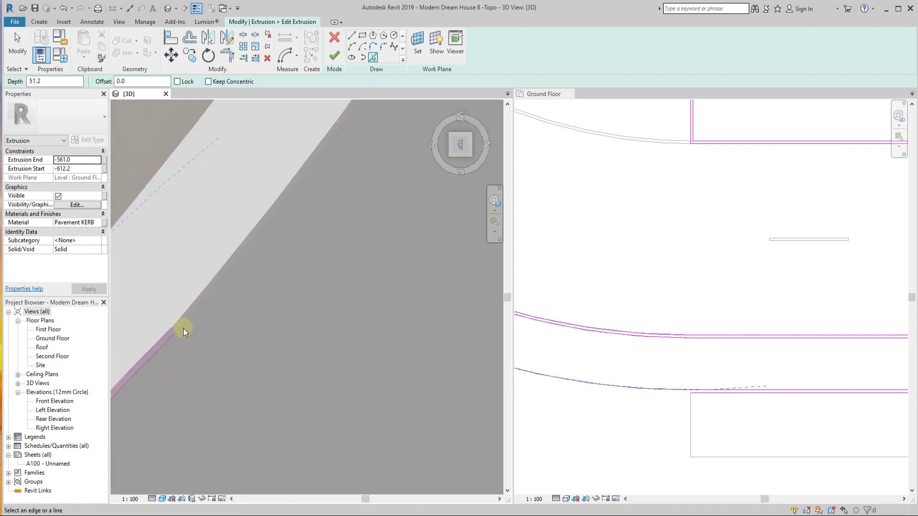
scroll(349, 173, "down", 5)
scroll(266, 344, "up", 5)
Pick the first kerb edge as a sketch line at 100 offset
left_click(227, 315)
scroll(254, 360, "down", 5)
scroll(281, 152, "up", 5)
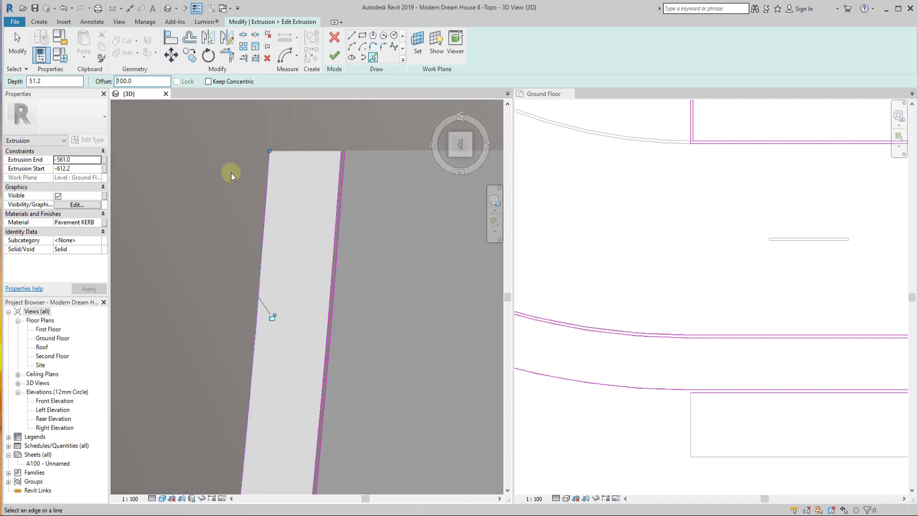
scroll(279, 194, "down", 5)
scroll(279, 296, "up", 3)
scroll(378, 159, "up", 2)
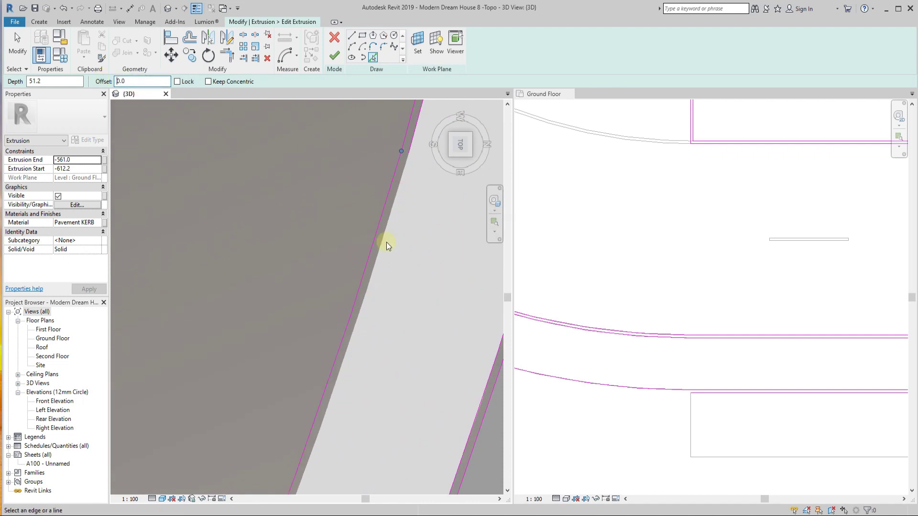
scroll(429, 215, "down", 3)
scroll(346, 406, "up", 3)
key("Escape")
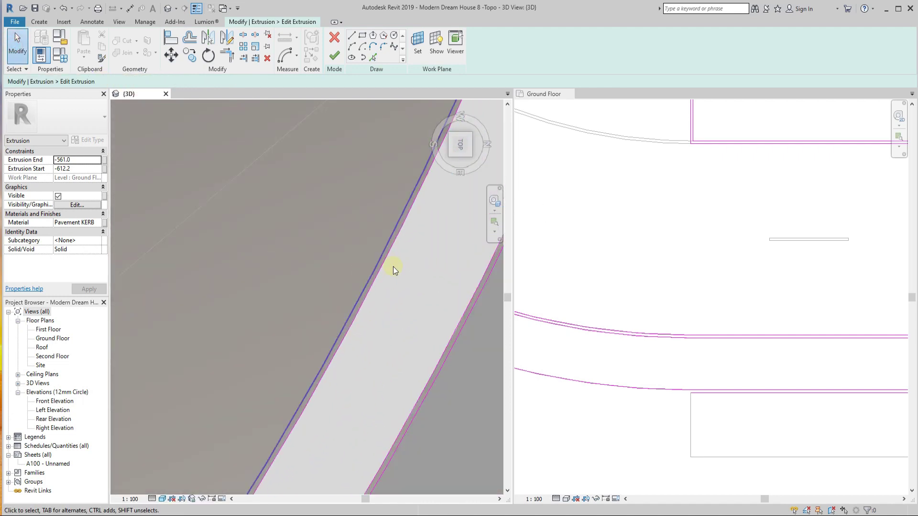
scroll(272, 434, "down", 2)
scroll(272, 434, "up", 2)
Pick the curved kerb edges and the left kerb edge as sketch lines
left_click(373, 57)
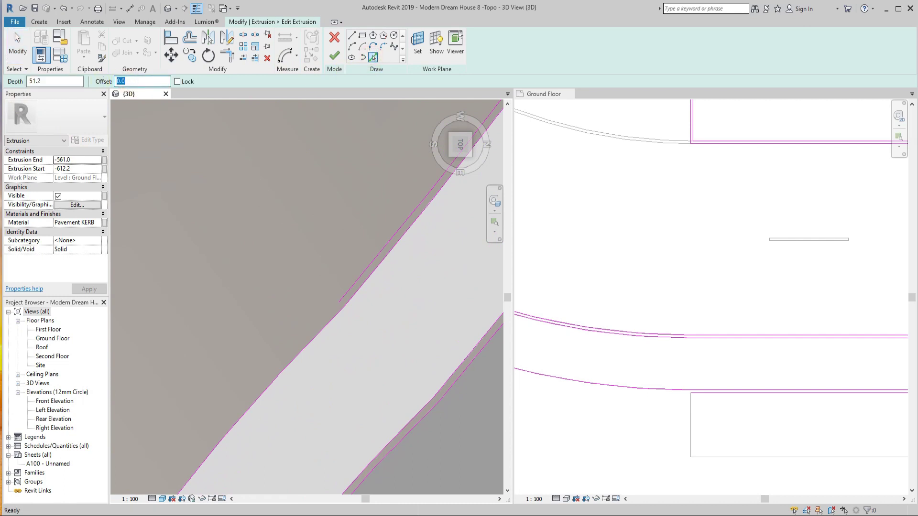
scroll(311, 334, "down", 3)
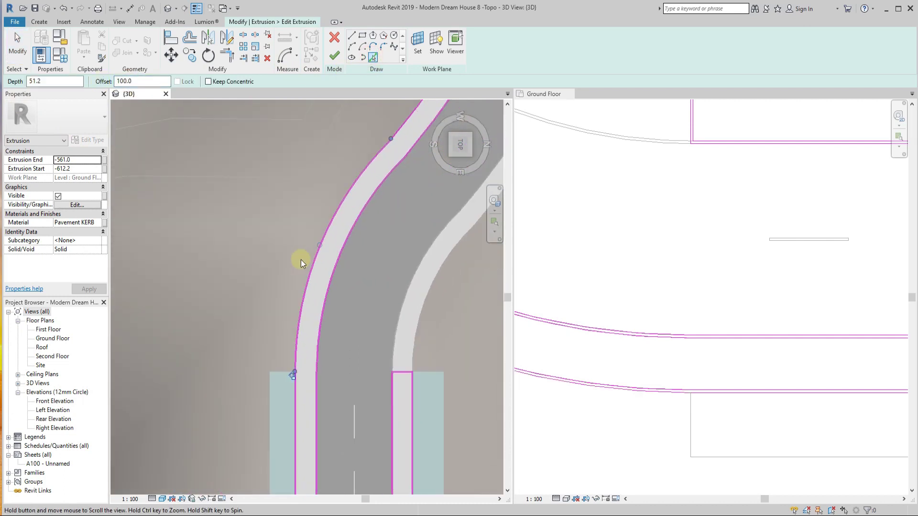
scroll(300, 259, "up", 3)
left_click(288, 258)
scroll(250, 345, "down", 3)
scroll(225, 418, "up", 3)
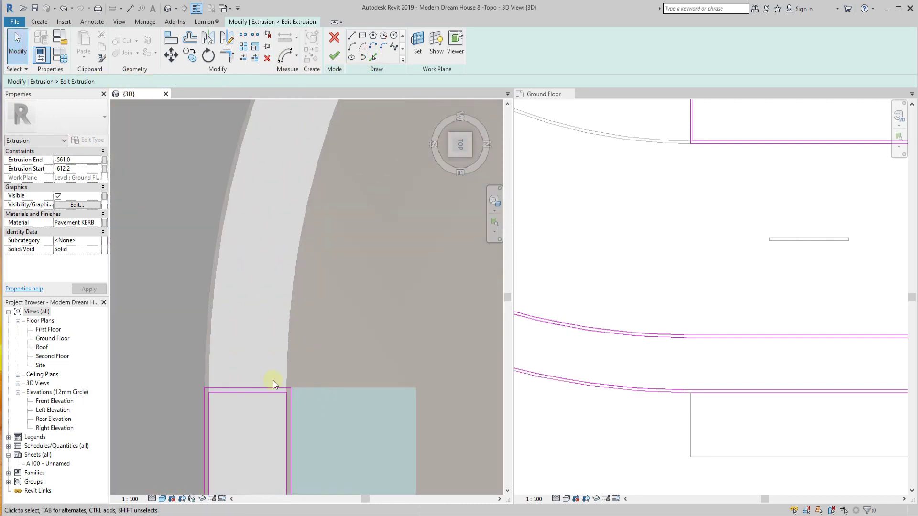
key("Escape")
left_click(373, 57)
left_click(144, 348)
left_click(307, 371)
key("Escape")
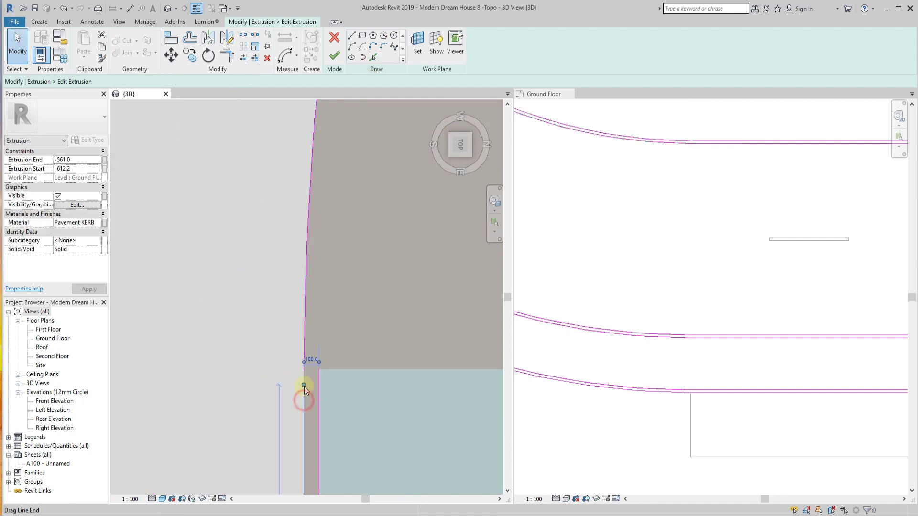
Pick another kerb edge and follow the curved kerb to the strip's end
left_click(373, 57)
type("100")
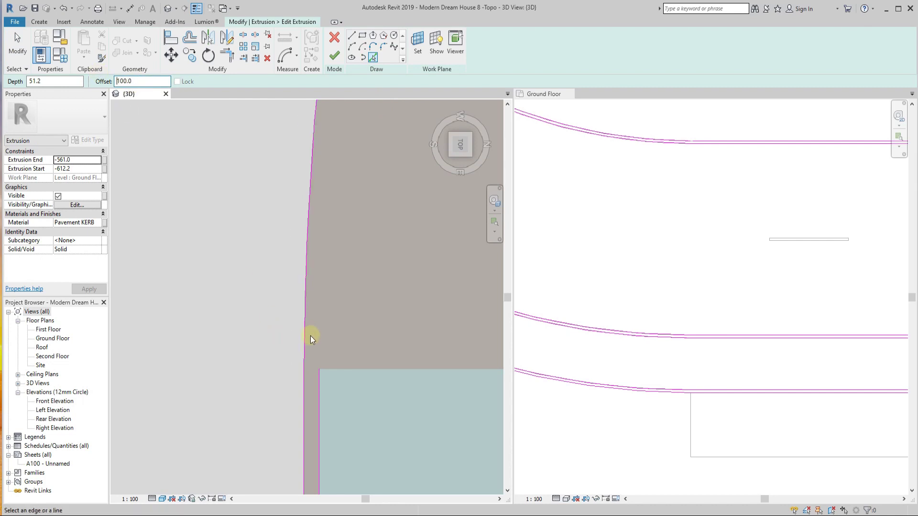
left_click(311, 336)
middle_click_drag(377, 349, 244, 374)
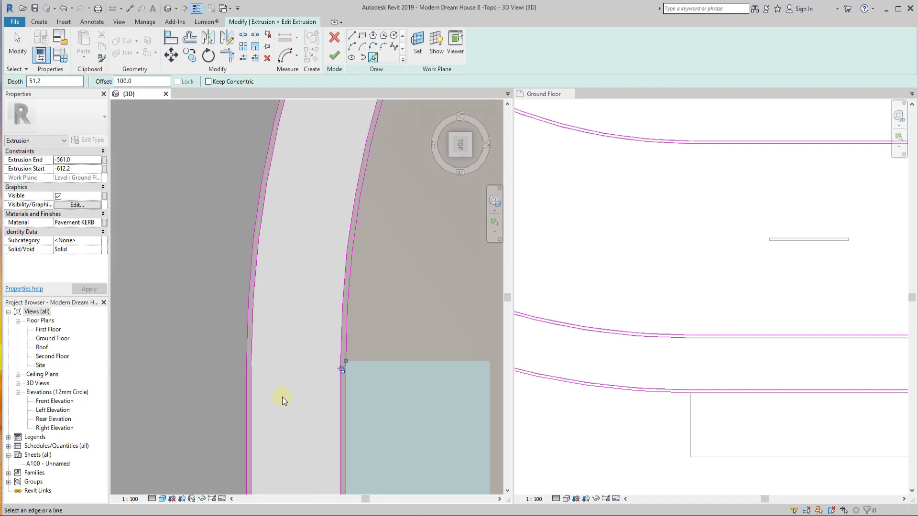
key("Escape")
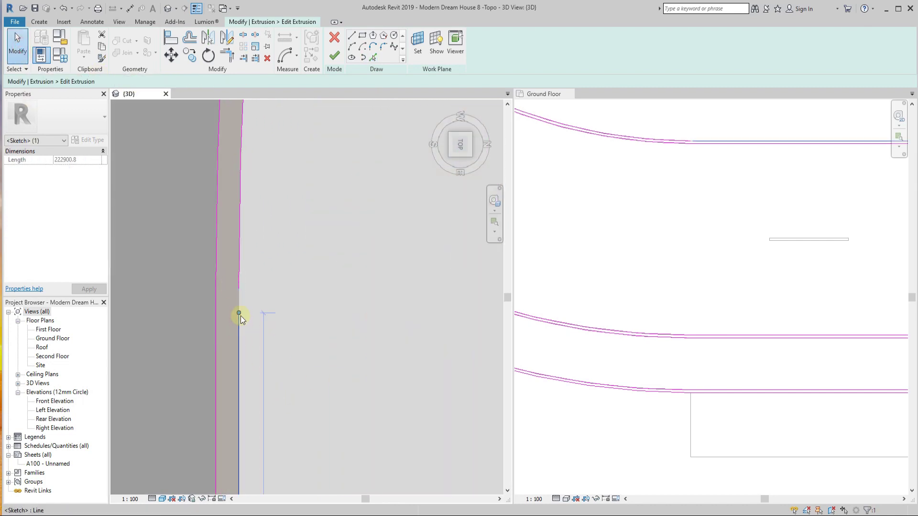
middle_click_drag(238, 299, 400, 94)
left_click(373, 57)
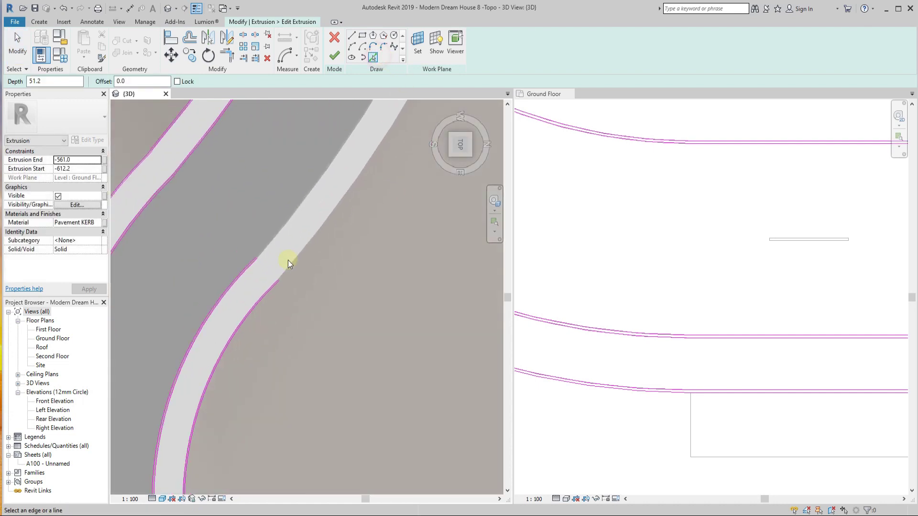
scroll(288, 260, "up", 3)
mouse_move(283, 275)
middle_mouse_down()
mouse_move(278, 370)
mouse_move(329, 189)
mouse_move(326, 271)
middle_mouse_up()
middle_click_drag(400, 315, 322, 394)
scroll(345, 294, "down", 3)
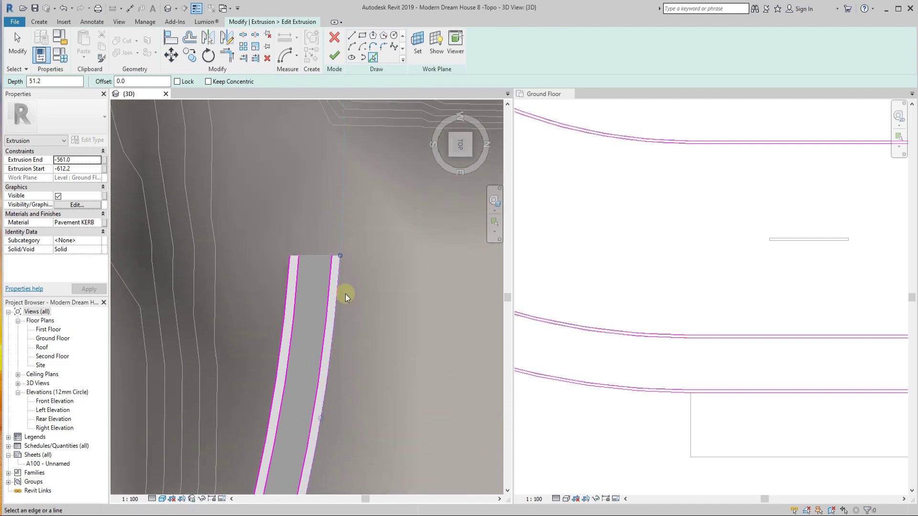
scroll(363, 276, "up", 2)
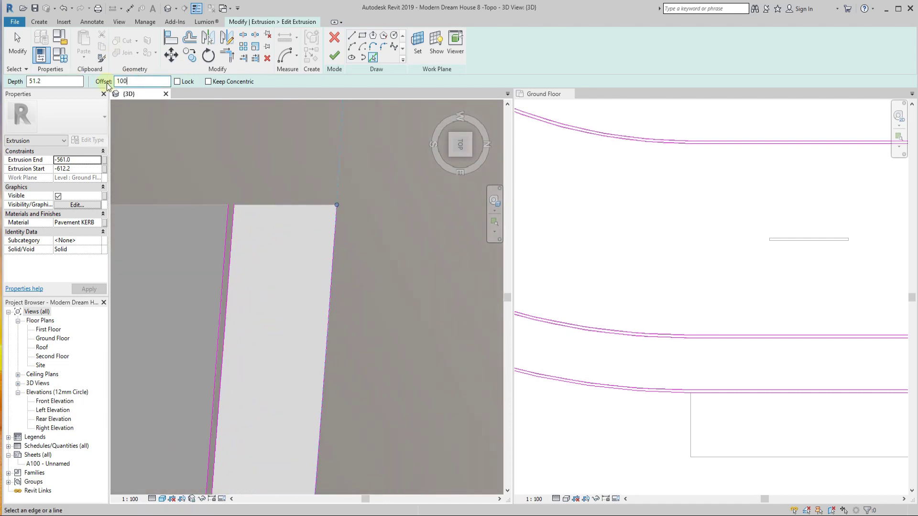
scroll(326, 222, "up", 2)
Draw a closing line across the kerb strip's end and finish the sketch
left_click(17, 48)
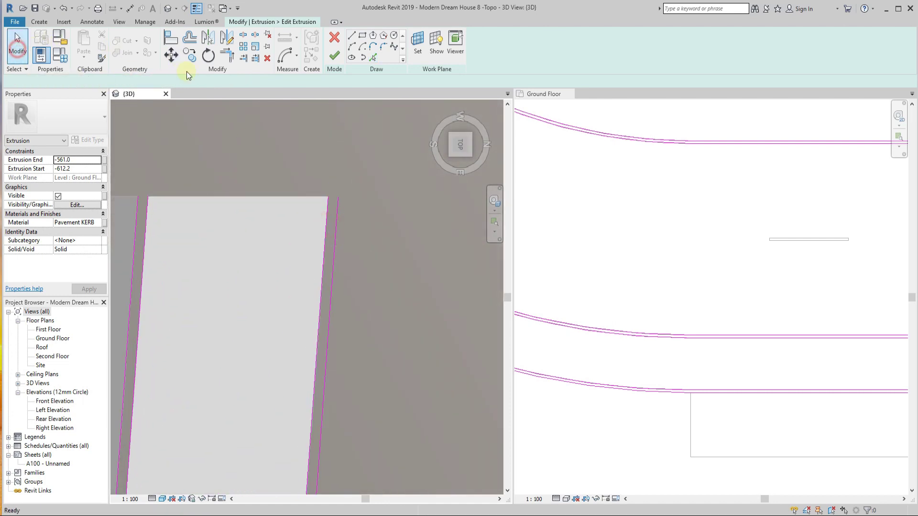
left_click(351, 37)
left_click(148, 196)
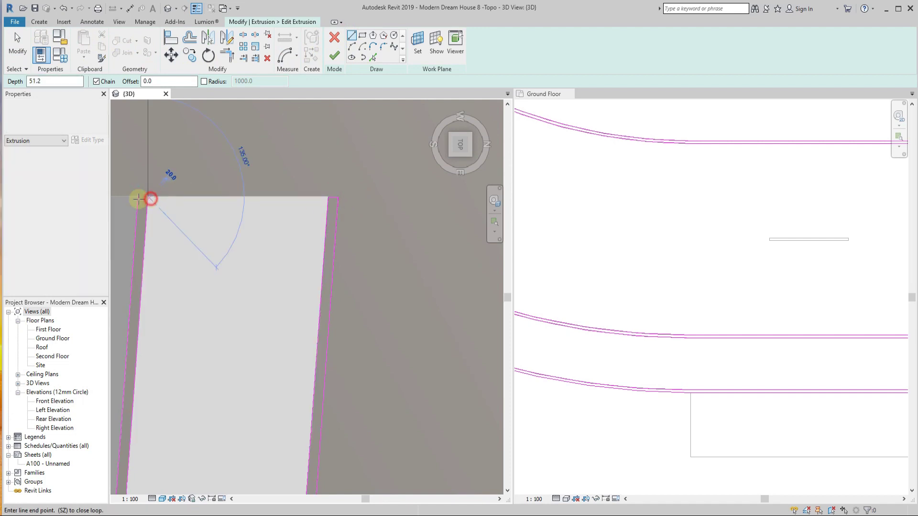
scroll(416, 215, "down", 2)
scroll(224, 224, "up", 2)
left_click(234, 211)
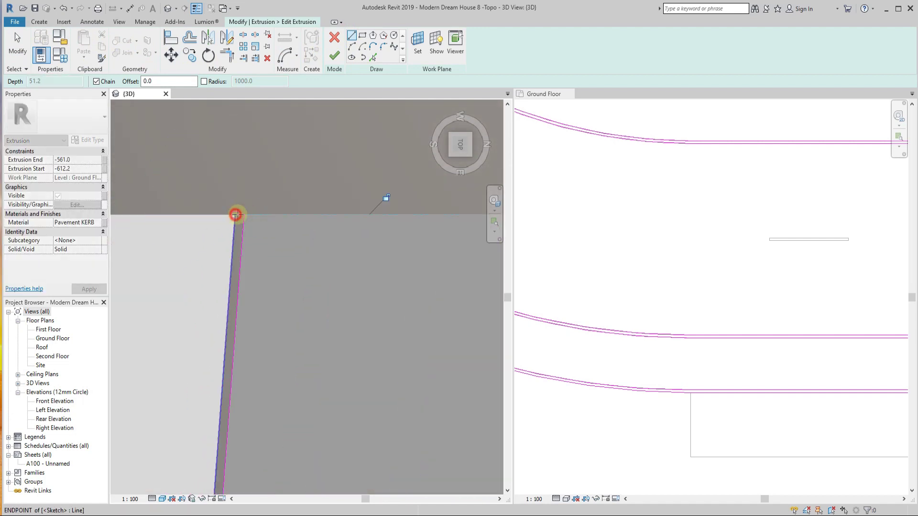
scroll(297, 150, "down", 2)
scroll(297, 150, "down", 3)
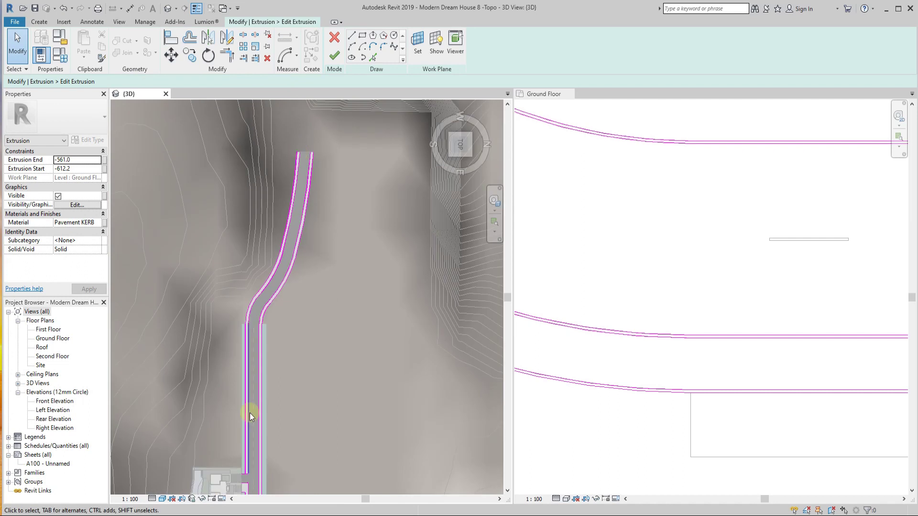
scroll(248, 409, "up", 3)
left_click(334, 56)
scroll(335, 260, "down", 3)
Dismiss the error and select the open-ended kerb sketch line
scroll(351, 186, "up", 2)
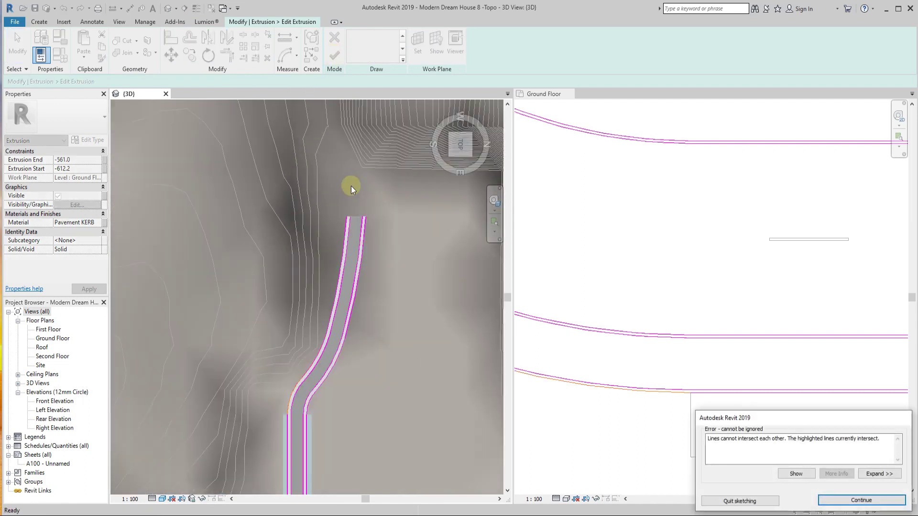
scroll(352, 188, "up", 2)
scroll(364, 417, "up", 1)
key("Return")
scroll(347, 312, "up", 2)
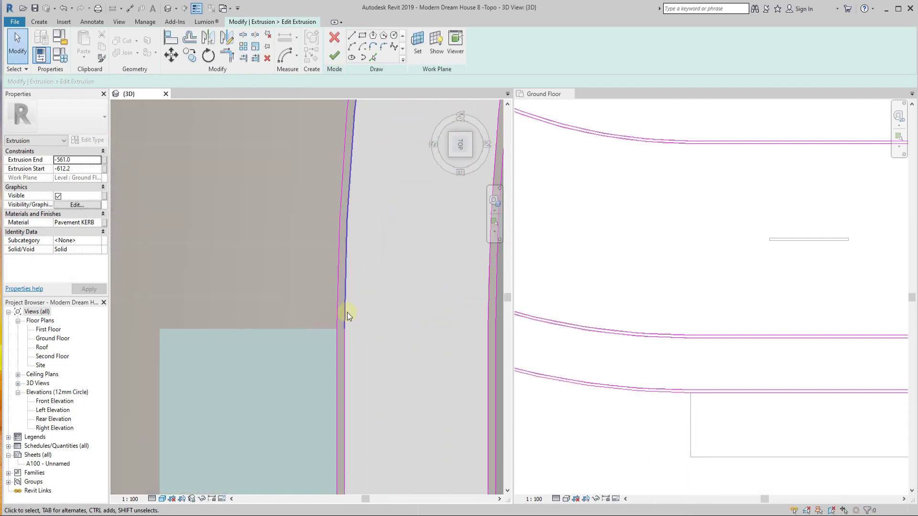
scroll(337, 239, "down", 2)
left_click(332, 239)
scroll(335, 254, "up", 2)
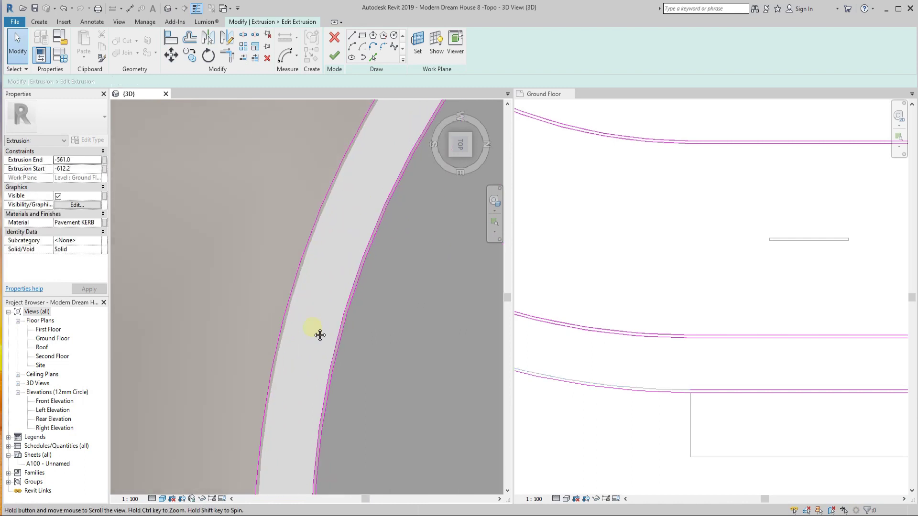
Trace existing edges with Pick Lines and retry finishing the kerb sketch, continuing past the error
left_click(373, 57)
scroll(305, 311, "up", 2)
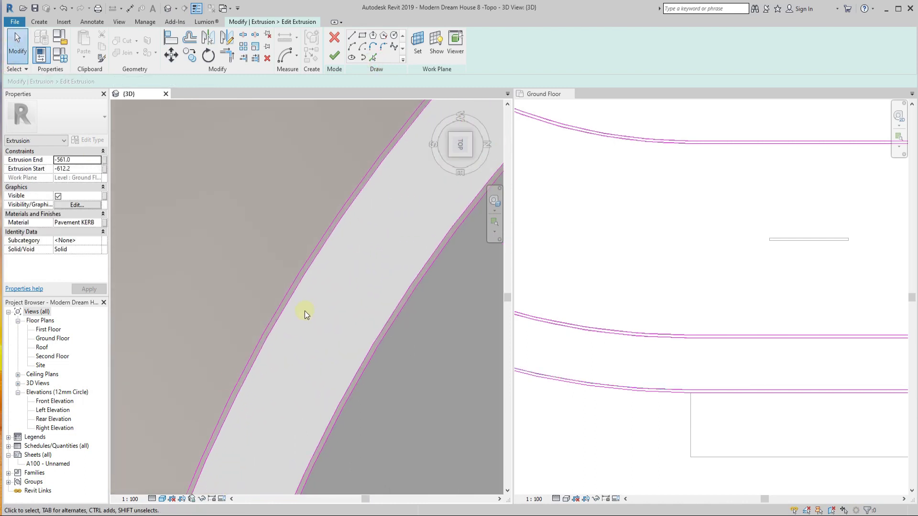
scroll(291, 290, "up", 2)
scroll(257, 398, "up", 3)
scroll(332, 420, "up", 2)
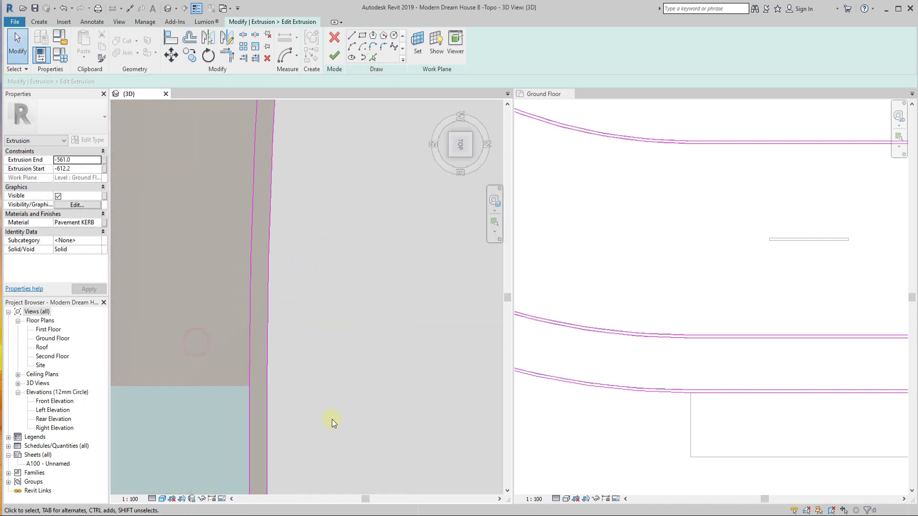
left_click(333, 56)
left_click(848, 501)
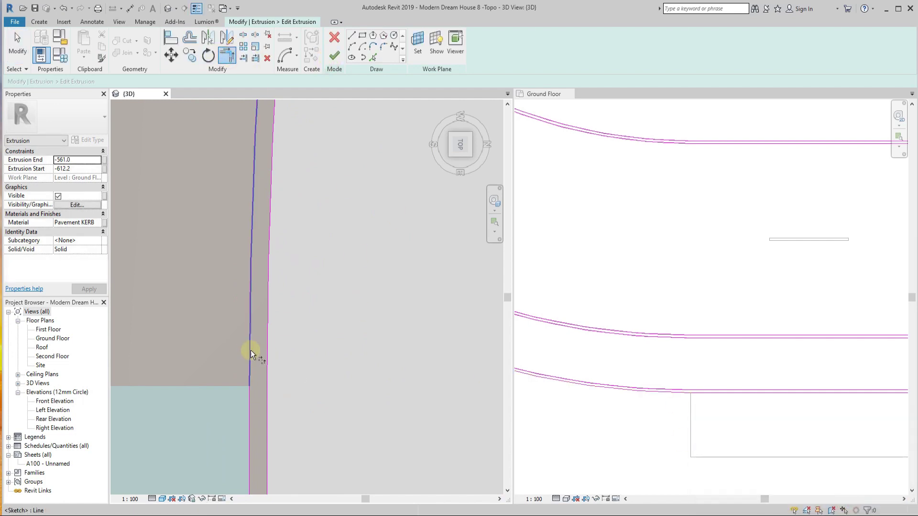
Trim the open kerb sketch line and retry finishing, resuming the sketch after the error
scroll(251, 436, "down", 3)
scroll(317, 251, "up", 2)
scroll(351, 202, "up", 1)
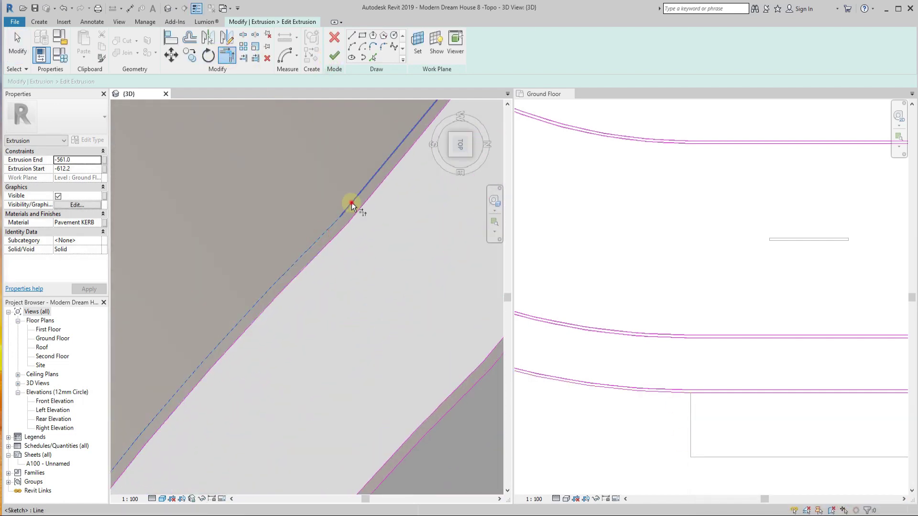
left_click(334, 231)
left_click(354, 211)
scroll(343, 186, "down", 2)
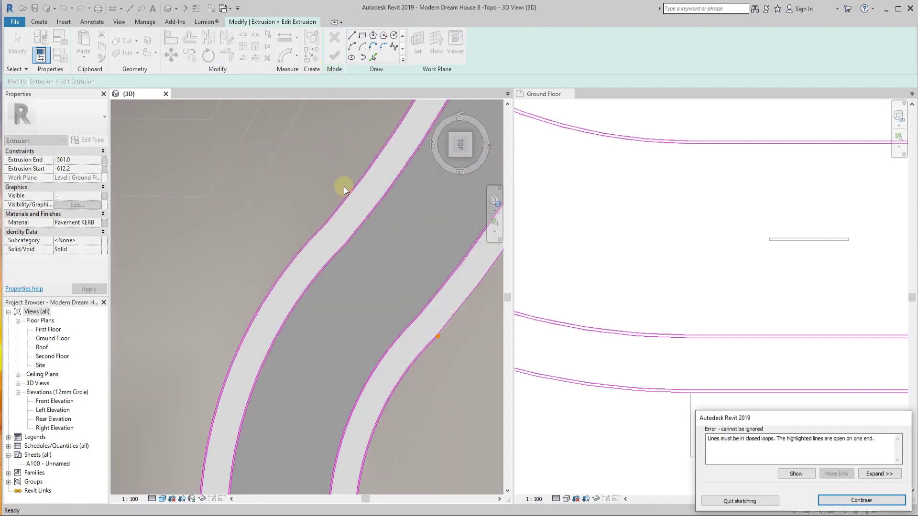
scroll(383, 261, "up", 2)
scroll(384, 261, "up", 2)
left_click(840, 500)
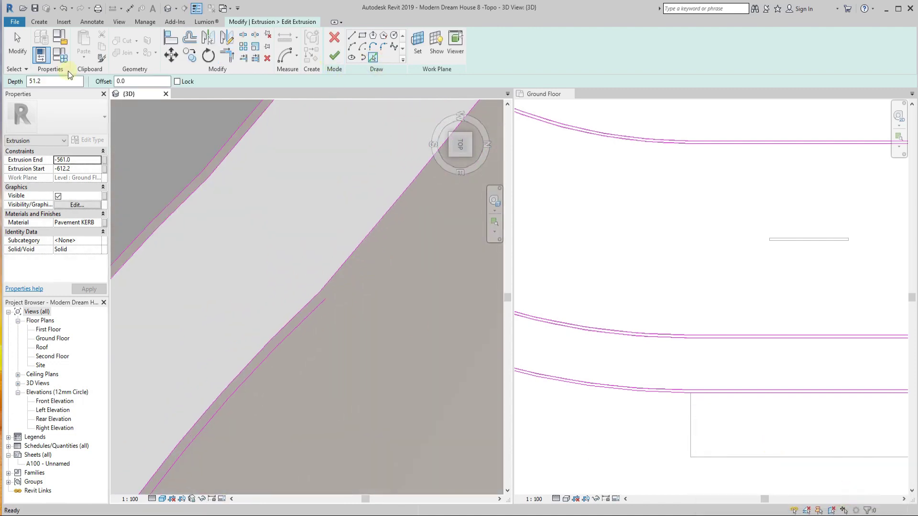
Trace the kerb edge as a new sketch line to close the gap
left_click(338, 279)
scroll(244, 392, "down", 2)
scroll(305, 332, "up", 3)
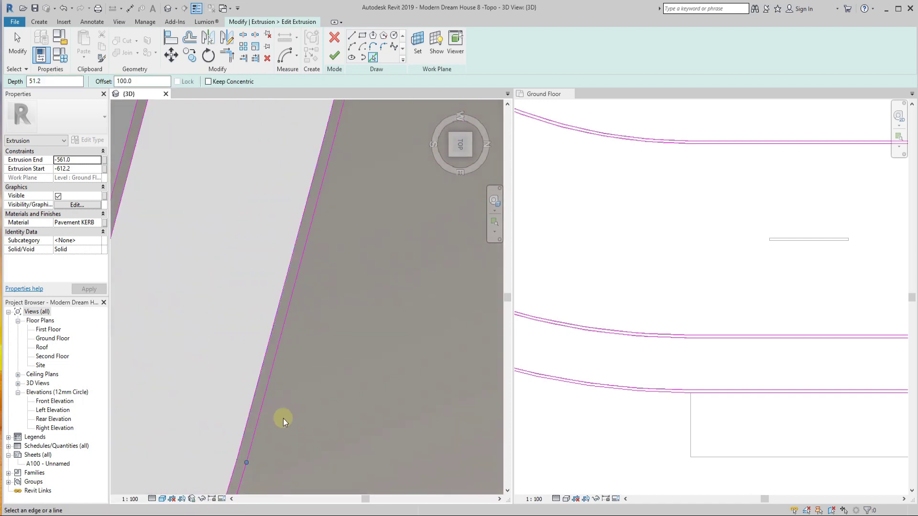
scroll(254, 455, "down", 2)
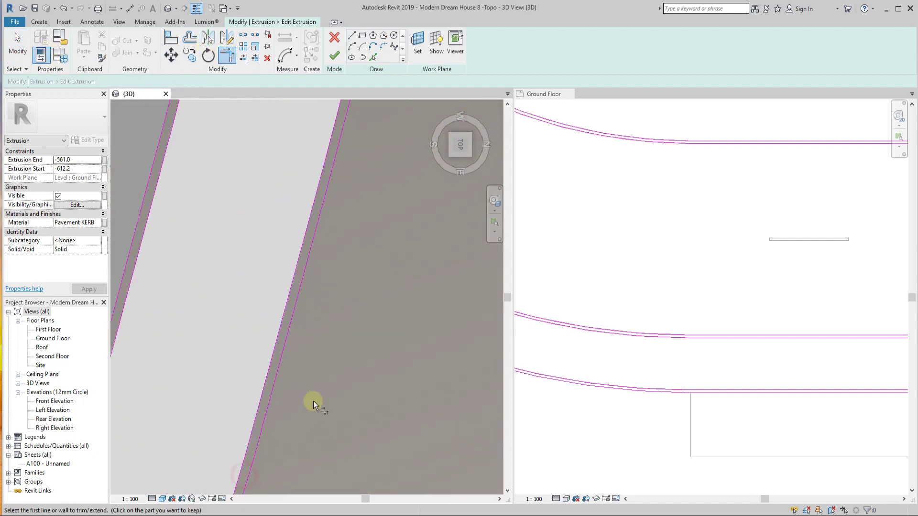
scroll(313, 401, "down", 3)
scroll(349, 295, "down", 3)
scroll(328, 335, "up", 3)
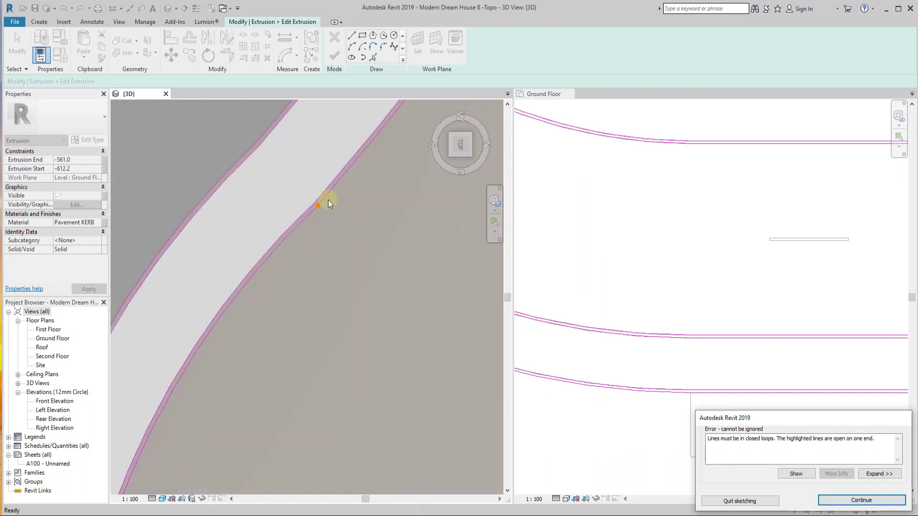
scroll(287, 221, "up", 2)
Trim the kerb sketch lines into a corner with TR and finish the kerb extrusion
key("Return")
key("t")
key("r")
left_click(334, 56)
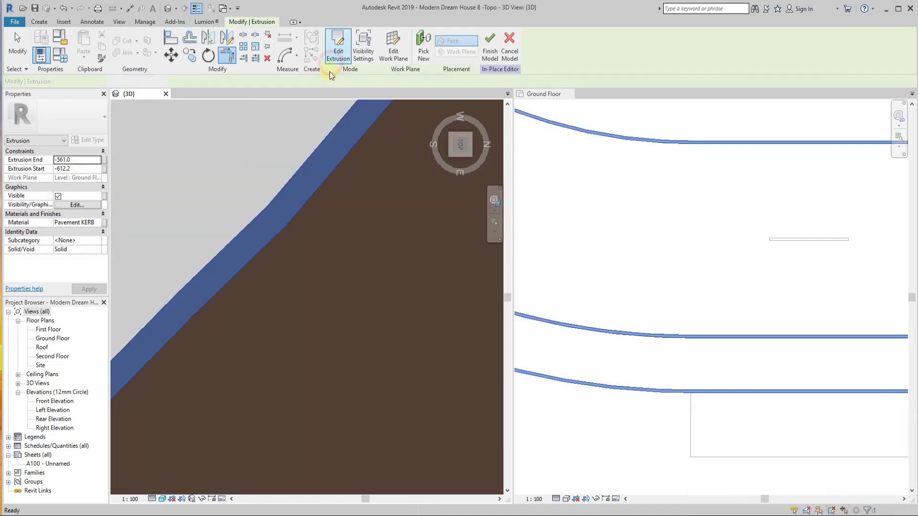
scroll(346, 240, "down", 3)
scroll(346, 240, "down", 3)
Edit the grass floor boundary and draw a 2350 line to the rectangle corner
scroll(273, 302, "up", 5)
double_click(277, 286)
scroll(214, 291, "down", 2)
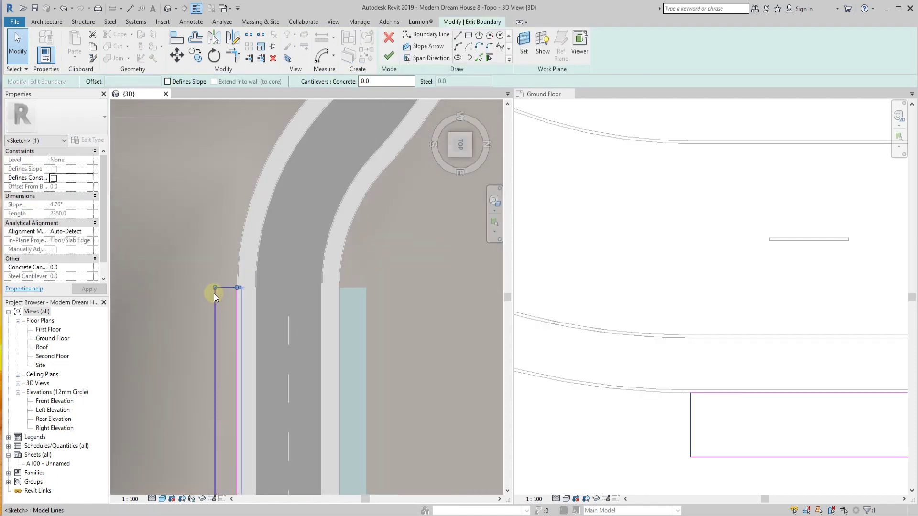
key("Escape")
left_click(259, 280)
scroll(227, 280, "up", 2)
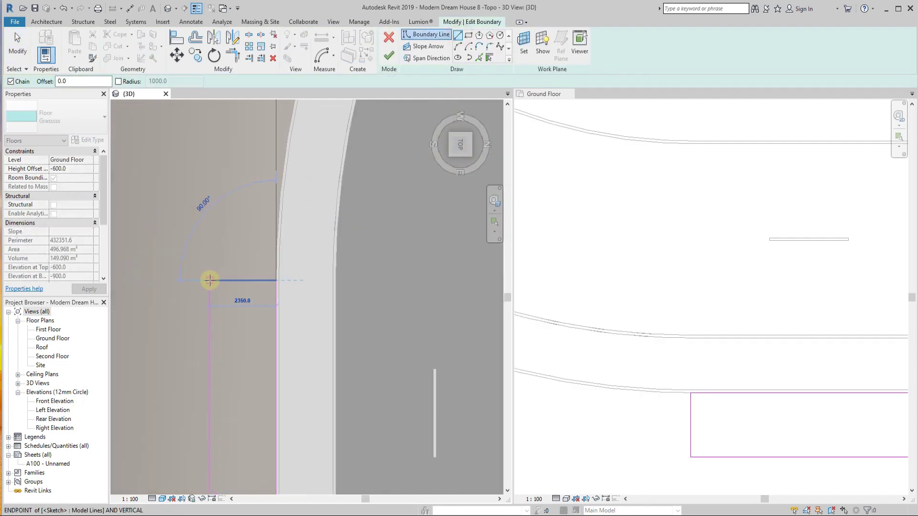
scroll(224, 285, "up", 2)
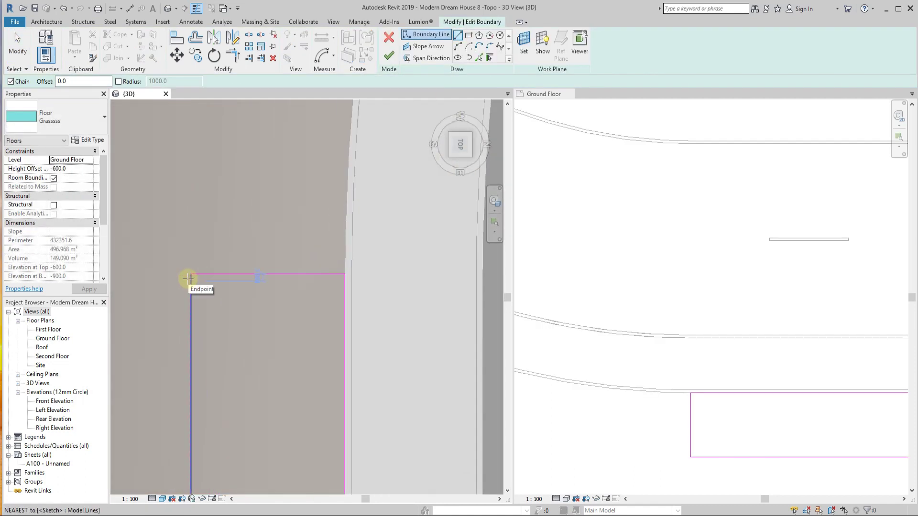
left_click(345, 274)
key("Escape")
key("Escape")
Pan and zoom to bring the curved road's edge into view for tracing
scroll(301, 277, "down", 5)
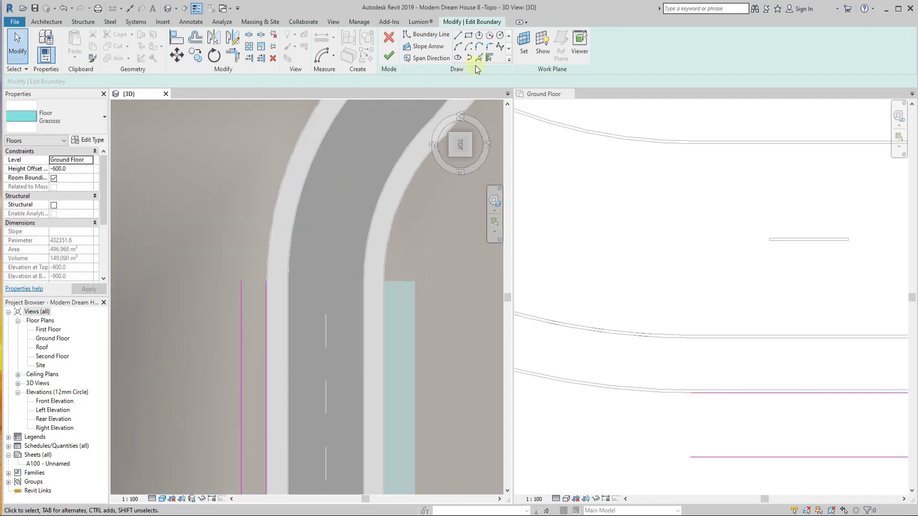
scroll(292, 274, "up", 4)
scroll(299, 186, "down", 4)
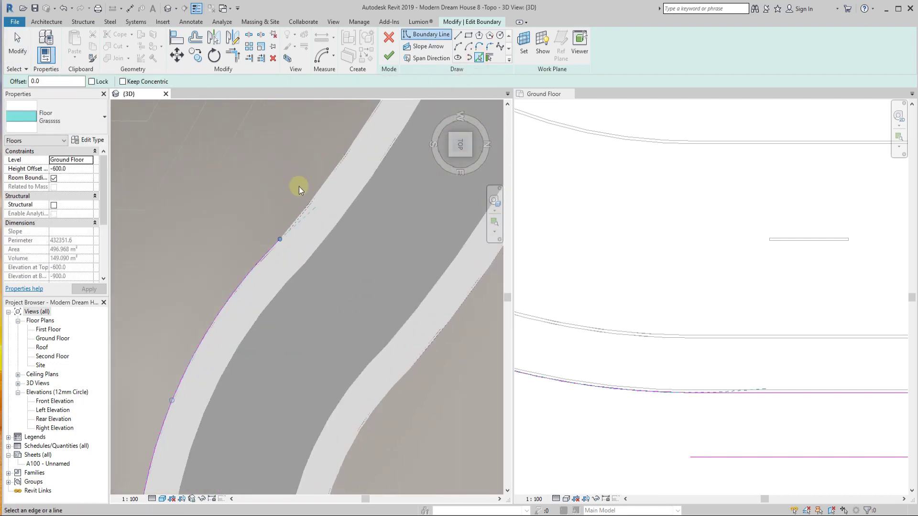
scroll(292, 263, "up", 4)
middle_click_drag(307, 379, 354, 183)
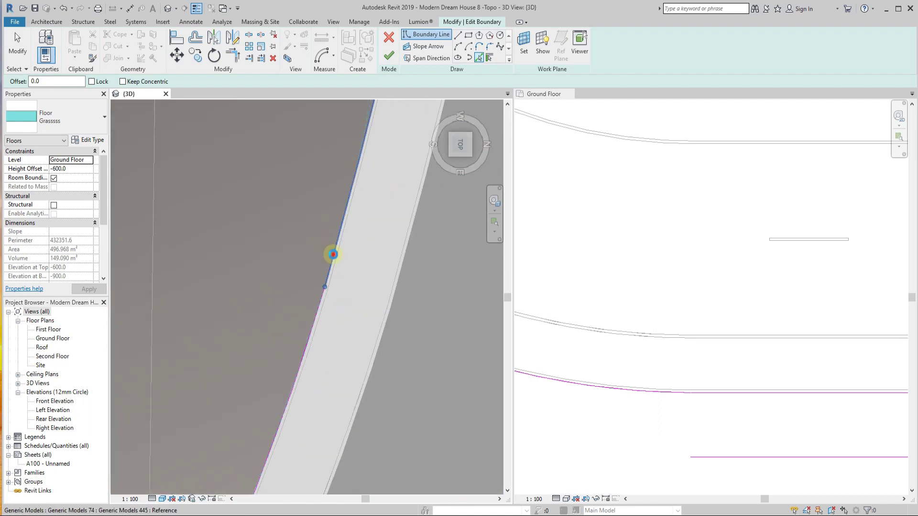
scroll(330, 254, "down", 3)
scroll(318, 311, "up", 3)
scroll(318, 348, "down", 2)
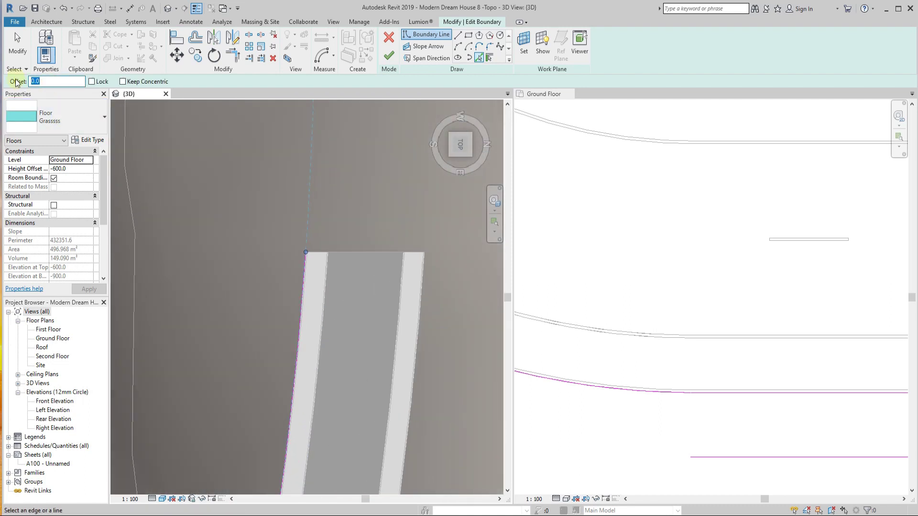
scroll(340, 258, "down", 2)
scroll(349, 123, "up", 2)
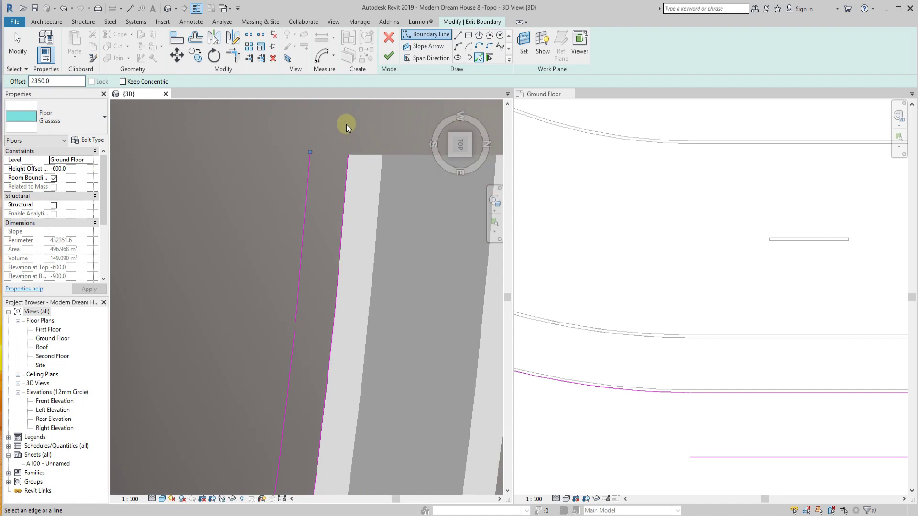
scroll(367, 114, "down", 1)
scroll(308, 427, "down", 2)
scroll(308, 427, "up", 2)
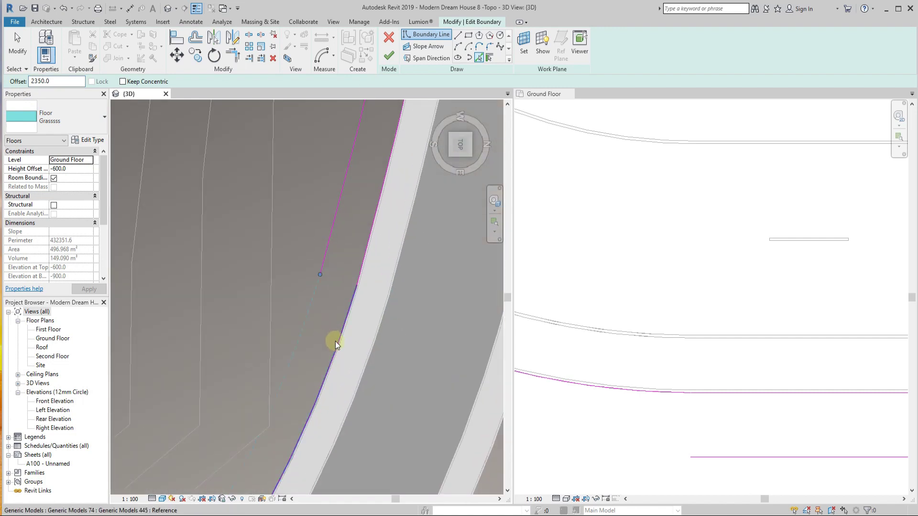
scroll(335, 341, "down", 2)
scroll(283, 408, "up", 2)
scroll(279, 438, "down", 2)
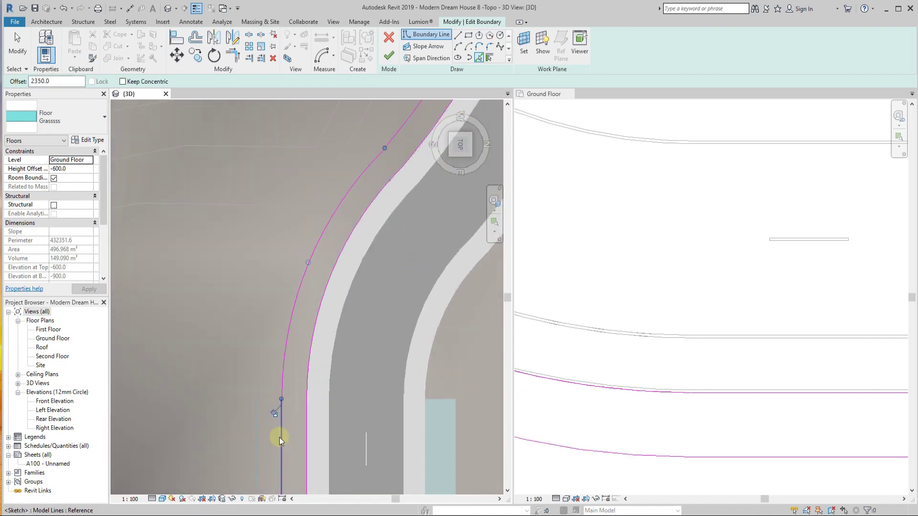
scroll(324, 261, "down", 2)
scroll(320, 260, "up", 3)
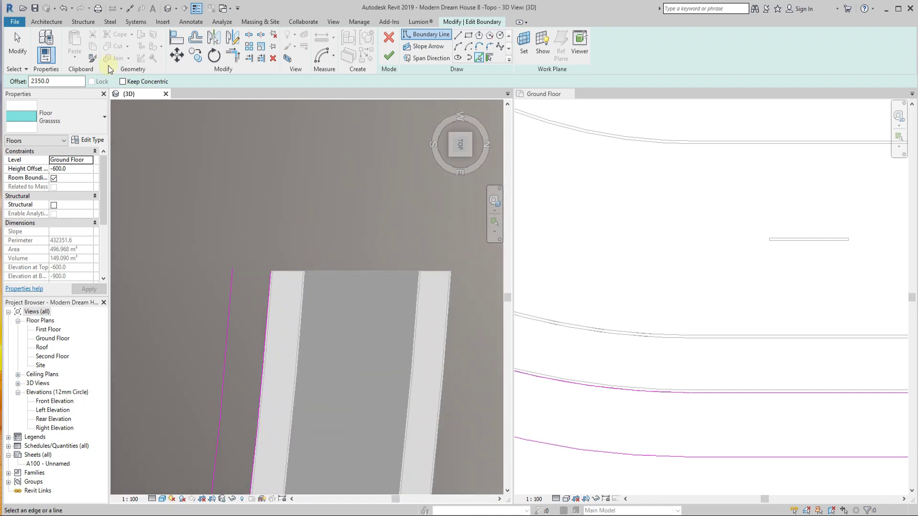
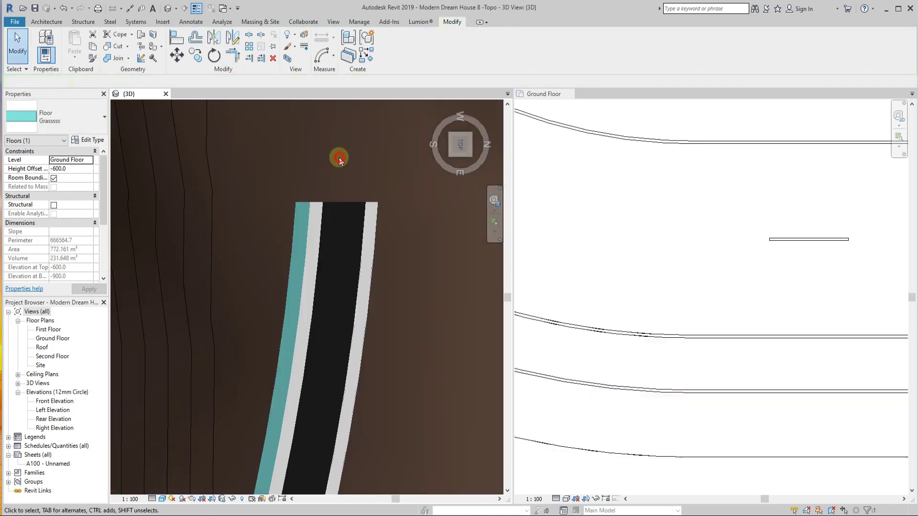
Select the grass floor strip at the road end and open its boundary sketch
scroll(330, 282, "down", 3)
scroll(297, 294, "up", 3)
left_click(299, 294)
scroll(298, 293, "up", 2)
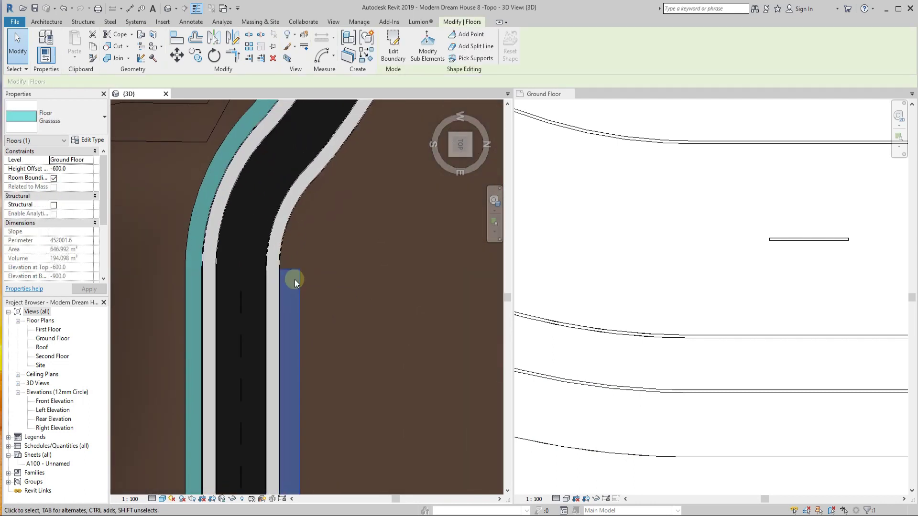
double_click(305, 282)
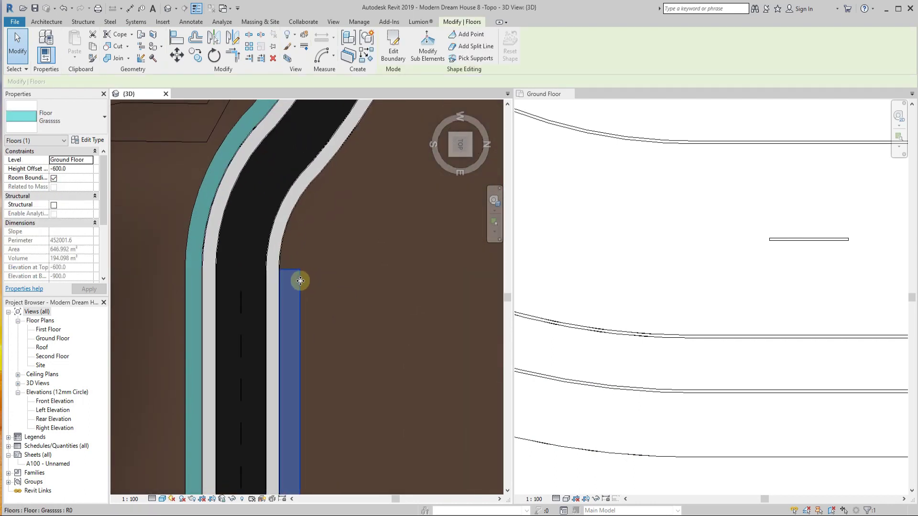
scroll(292, 268, "up", 2)
middle_click_drag(300, 240, 287, 291)
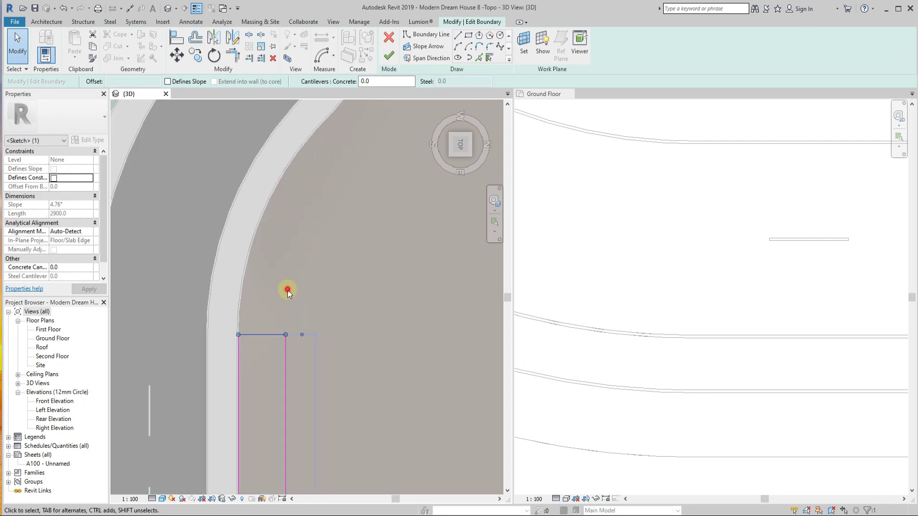
Abandon a straight boundary line and switch to Pick Lines for the boundary
key("Escape")
left_click(286, 336)
scroll(245, 340, "up", 3)
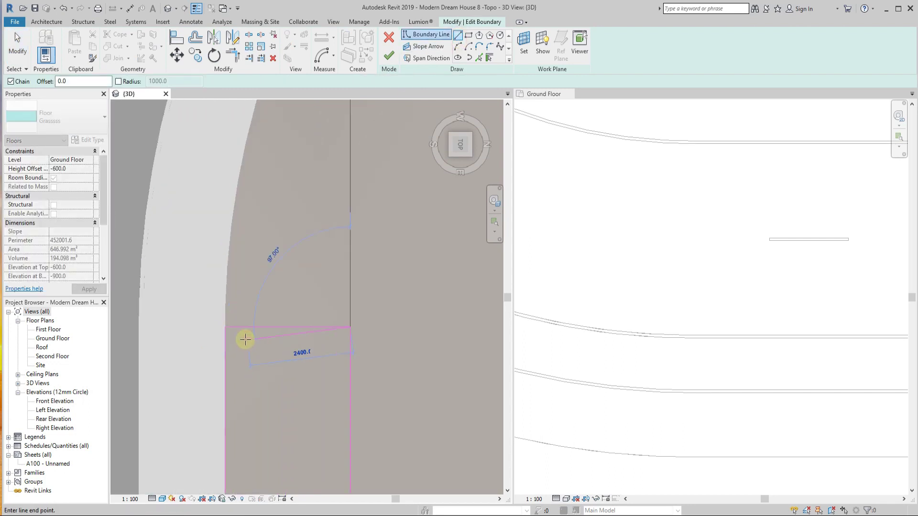
key("Escape")
scroll(253, 328, "down", 3)
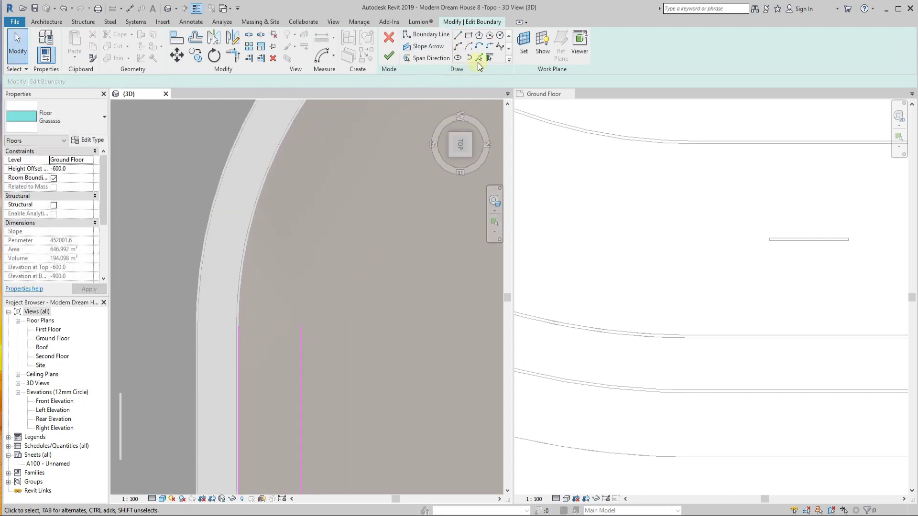
left_click(241, 315)
scroll(250, 430, "down", 3)
scroll(231, 389, "up", 3)
scroll(154, 371, "up", 2)
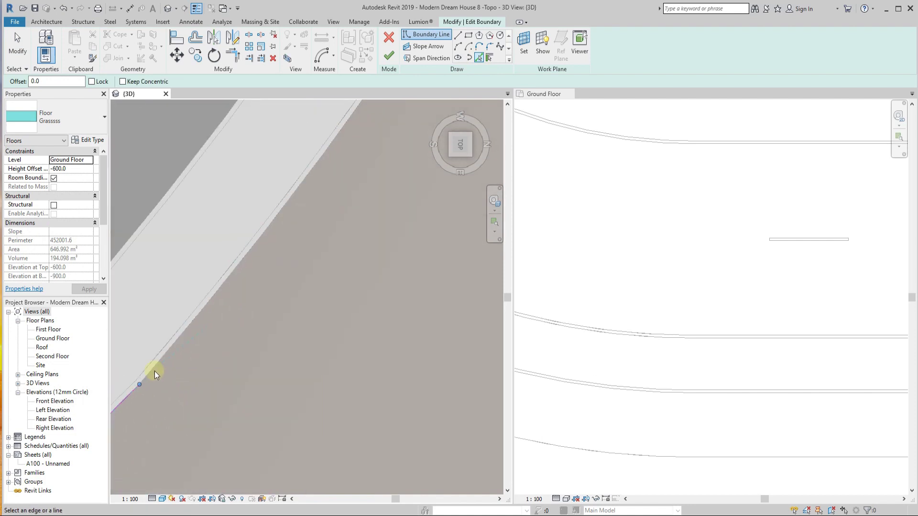
Set a 2900 offset and pick the curved kerb edge as a boundary line
middle_click_drag(154, 372, 222, 417)
scroll(292, 298, "up", 2)
scroll(242, 346, "up", 2)
scroll(308, 201, "down", 2)
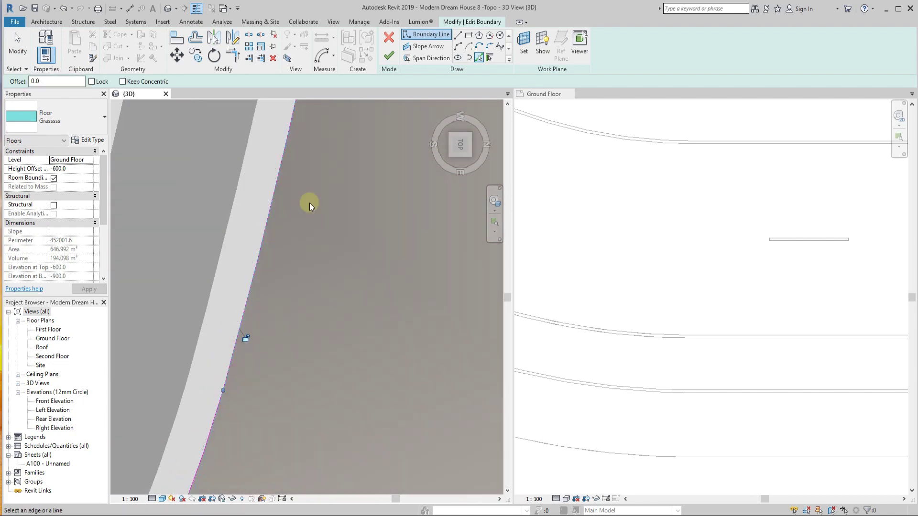
scroll(324, 213, "down", 3)
scroll(324, 214, "up", 2)
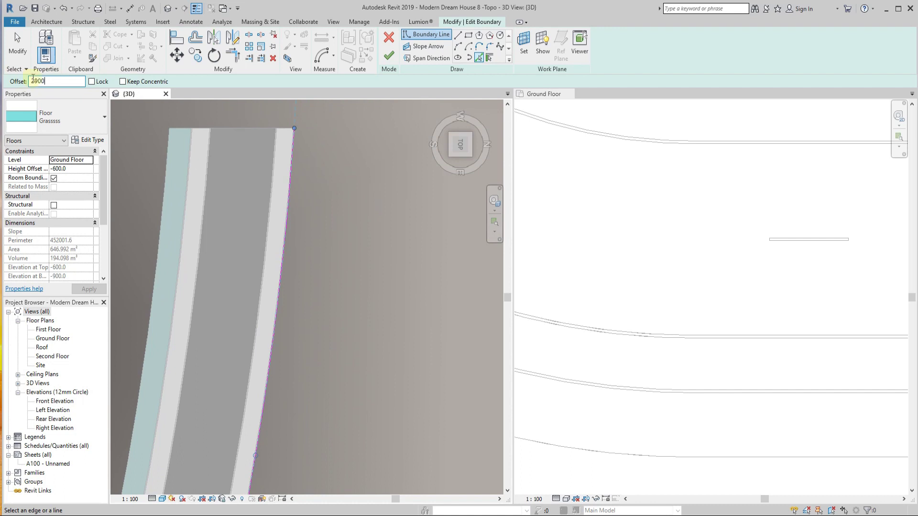
key("Return")
scroll(265, 147, "up", 2)
left_click(242, 154)
scroll(300, 379, "down", 3)
scroll(271, 329, "up", 2)
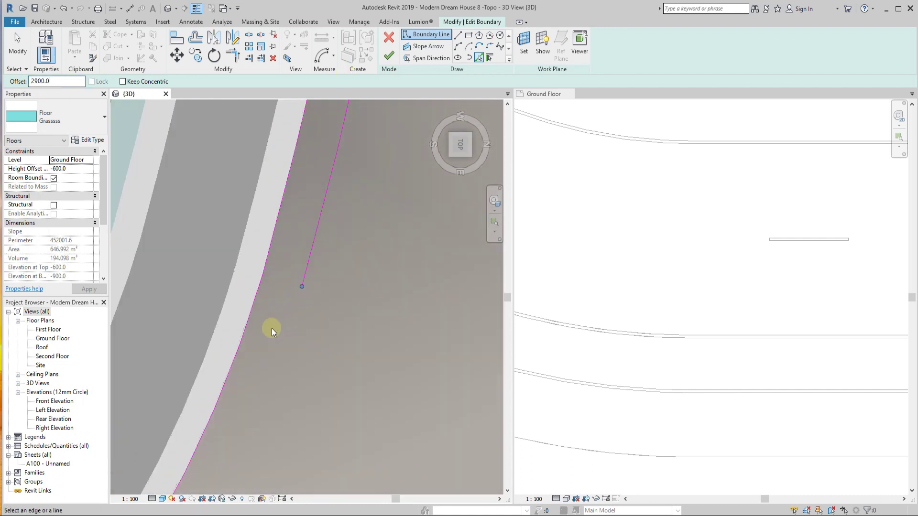
scroll(271, 329, "down", 1)
scroll(373, 205, "down", 2)
scroll(285, 342, "up", 3)
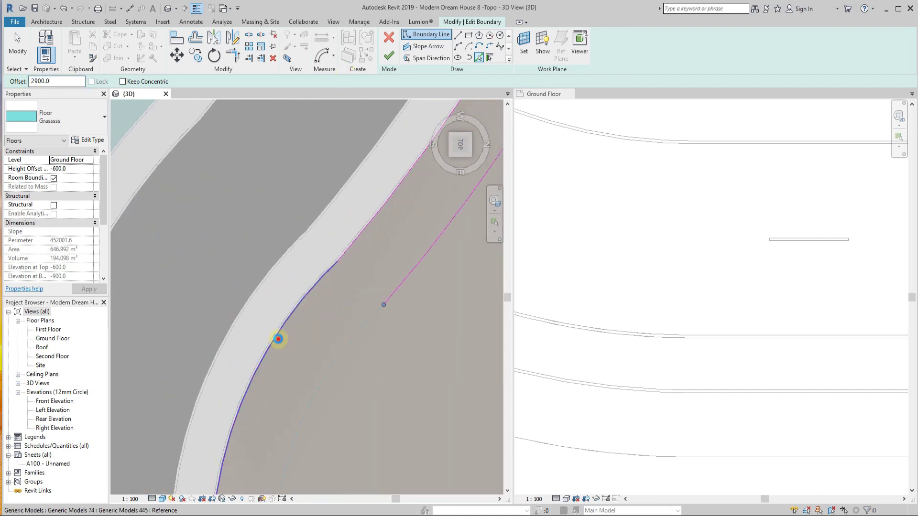
Pick the remaining curved kerb edges at 2900 offset, then reset the offset to 0
left_click(278, 339)
scroll(348, 286, "down", 2)
scroll(314, 191, "down", 2)
scroll(335, 358, "up", 1)
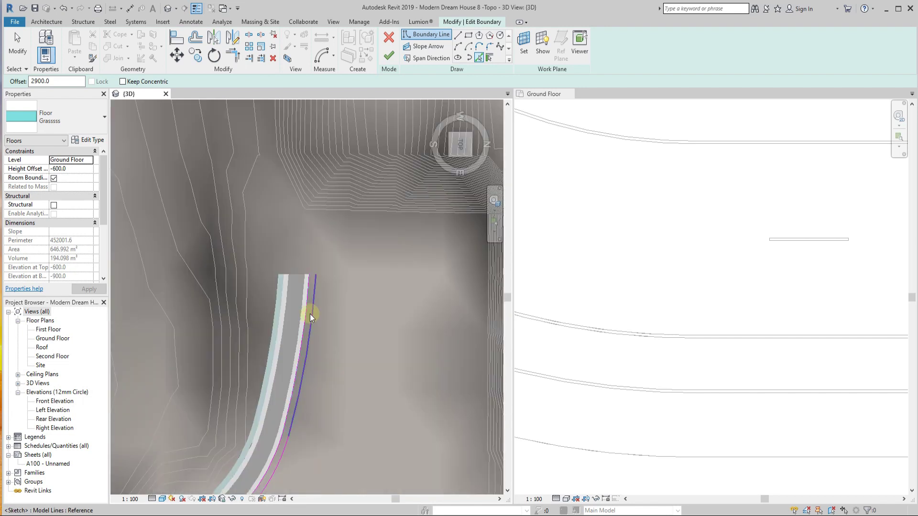
left_click(310, 316)
scroll(312, 292, "up", 5)
left_click(58, 82)
type("0")
scroll(255, 216, "up", 1)
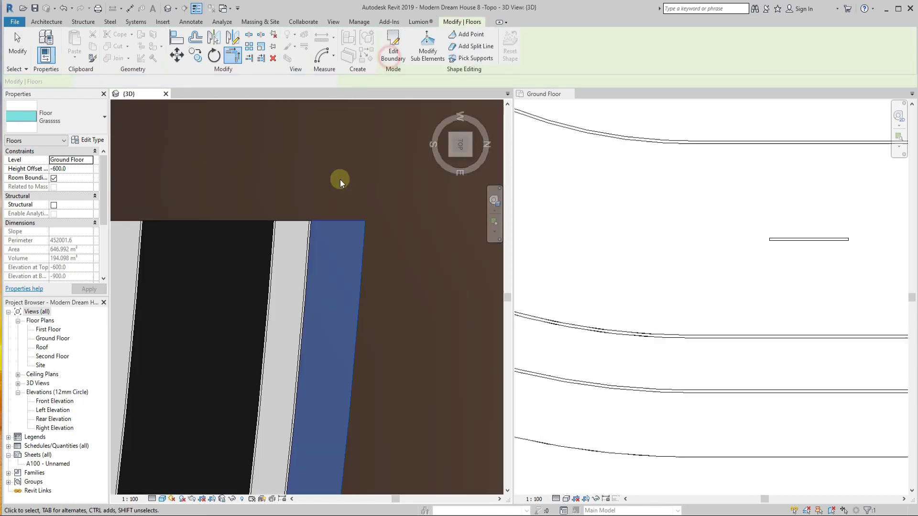
Drag the grass floor's road-end boundary edge further down and finish the sketch
scroll(340, 179, "down", 3)
scroll(324, 254, "up", 3)
scroll(293, 314, "up", 2)
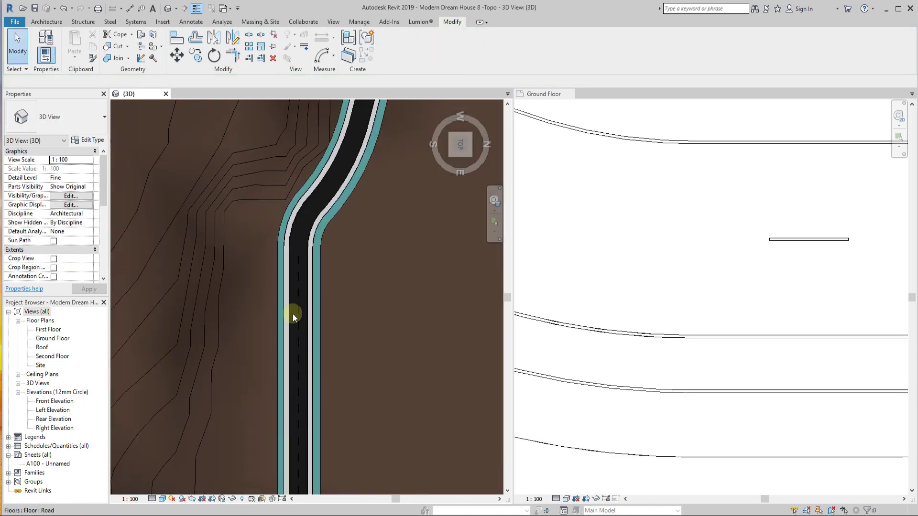
scroll(303, 225, "up", 2)
scroll(300, 227, "down", 2)
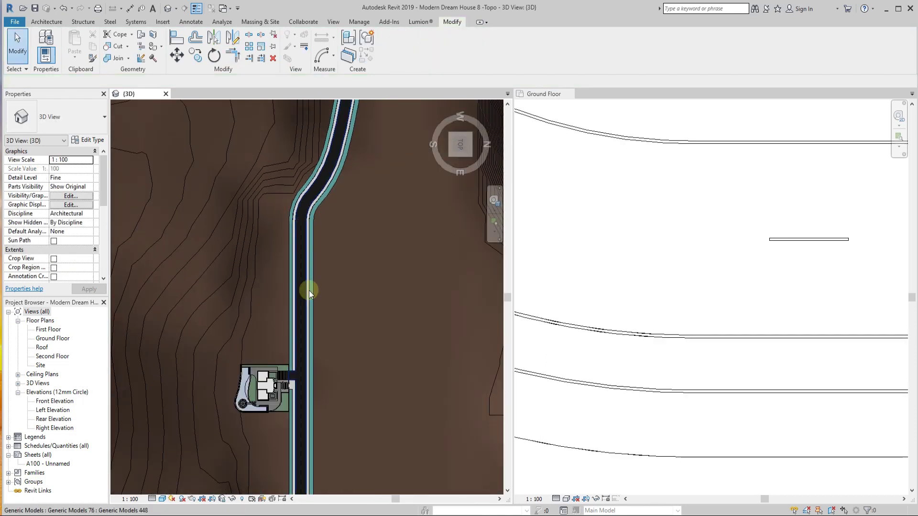
scroll(312, 415, "up", 2)
scroll(332, 379, "down", 3)
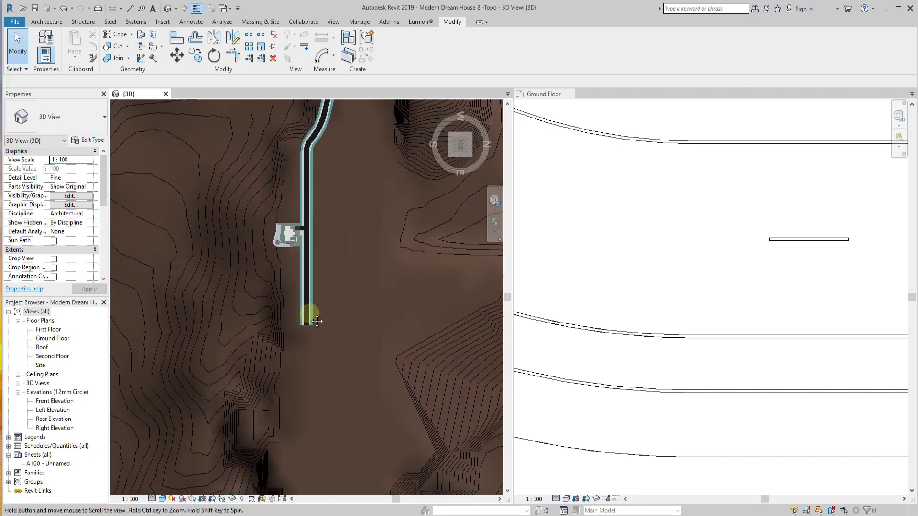
scroll(297, 305, "down", 1)
scroll(314, 406, "up", 2)
scroll(303, 275, "up", 3)
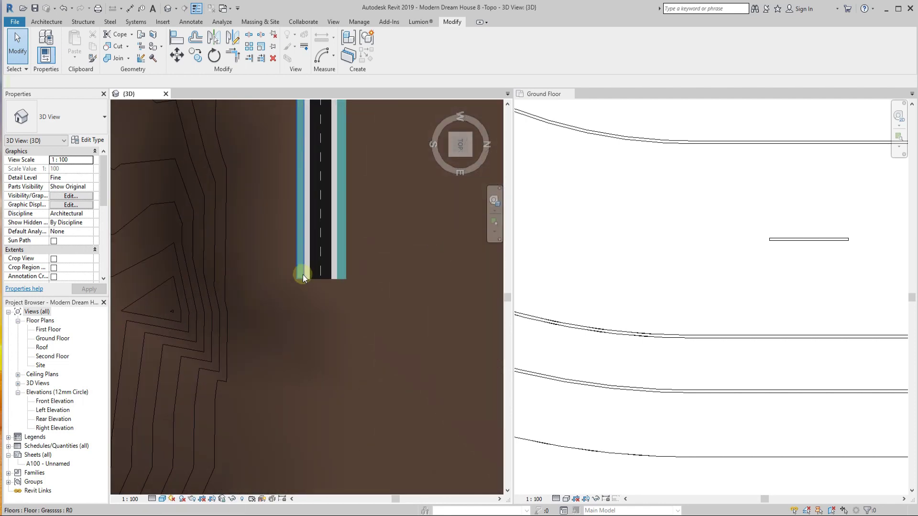
scroll(303, 275, "up", 2)
double_click(305, 270)
left_click(300, 274)
scroll(307, 189, "down", 2)
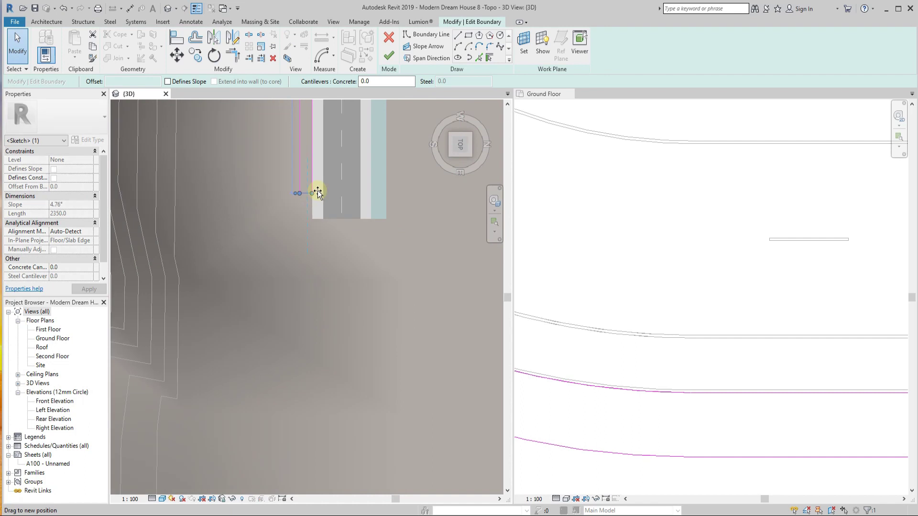
scroll(328, 312, "down", 2)
left_click_drag(333, 311, 360, 463)
scroll(328, 220, "up", 3)
scroll(361, 139, "up", 2)
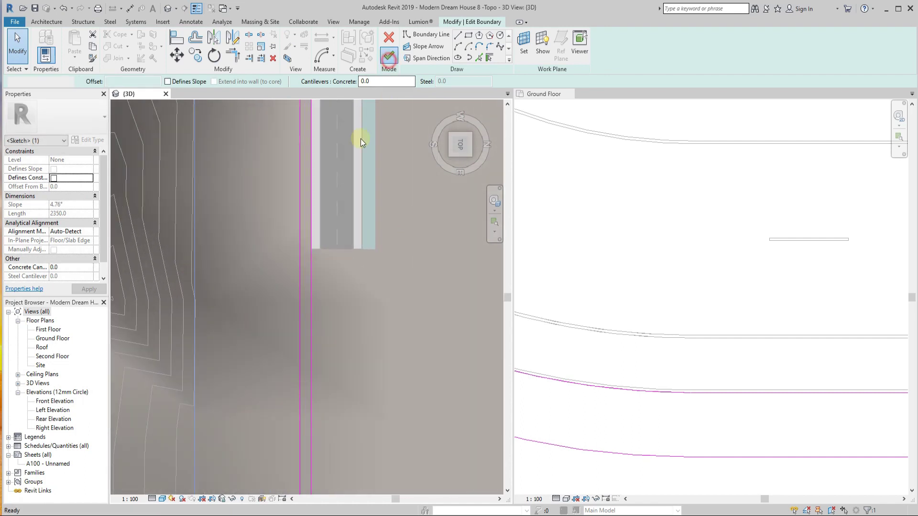
left_click(389, 56)
Move the kerb extrusion's end line down past the road end and finish its sketch
left_click(324, 272)
double_click(327, 274)
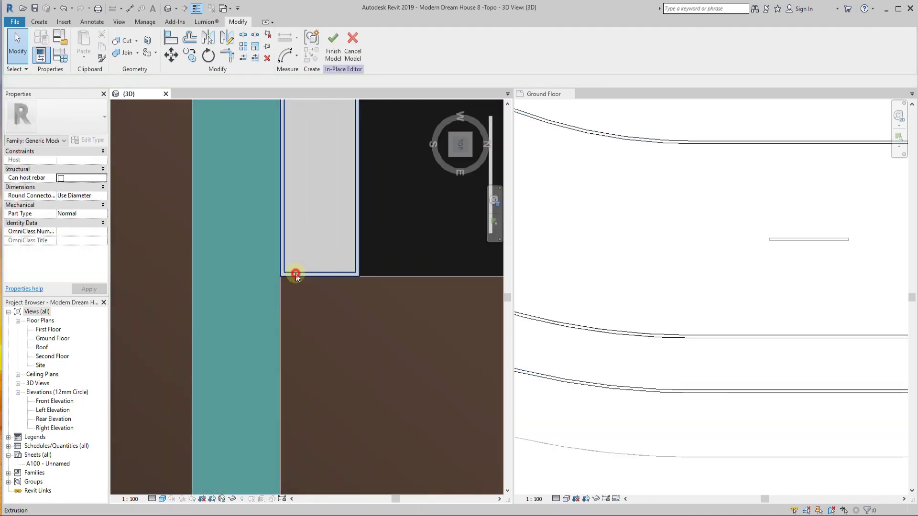
double_click(293, 272)
left_click(171, 55)
scroll(274, 271, "up", 2)
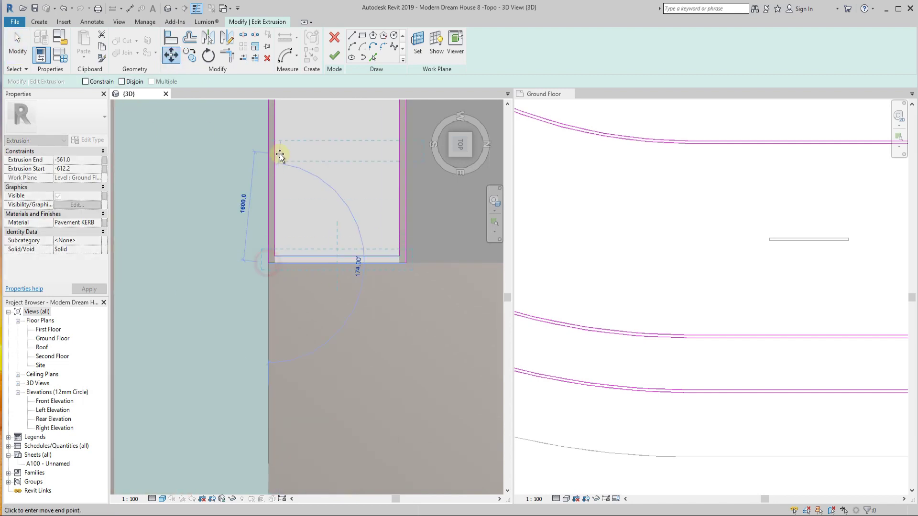
scroll(263, 371, "down", 3)
scroll(267, 328, "up", 2)
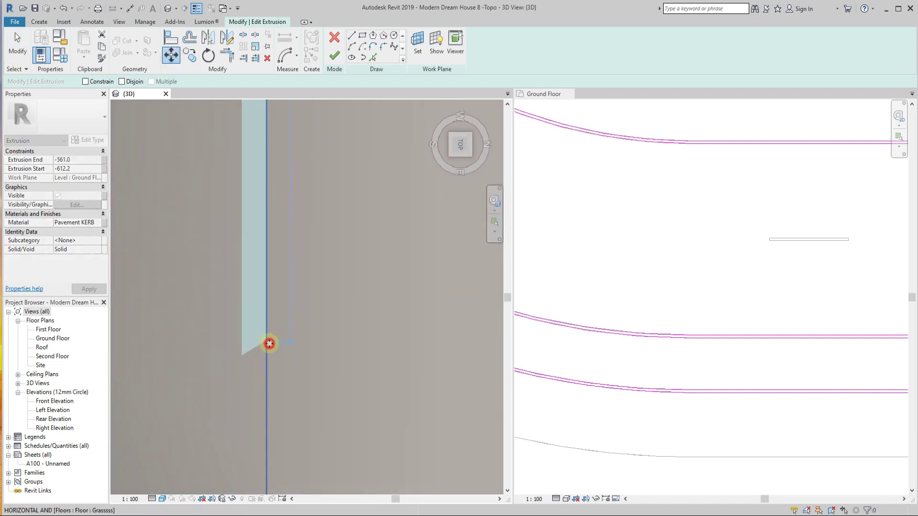
left_click(270, 343)
left_click(334, 55)
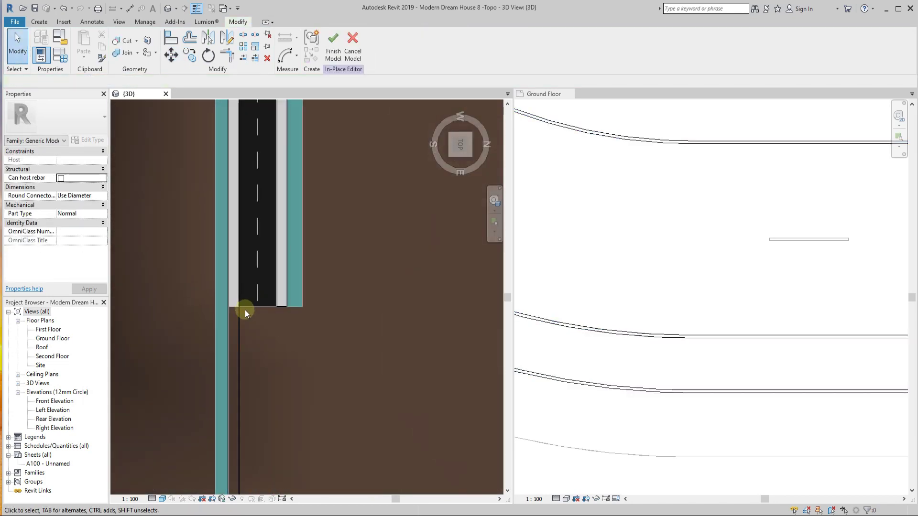
Finish the in-place kerb model and open the road floor's boundary sketch
scroll(255, 311, "up", 4)
scroll(250, 291, "up", 2)
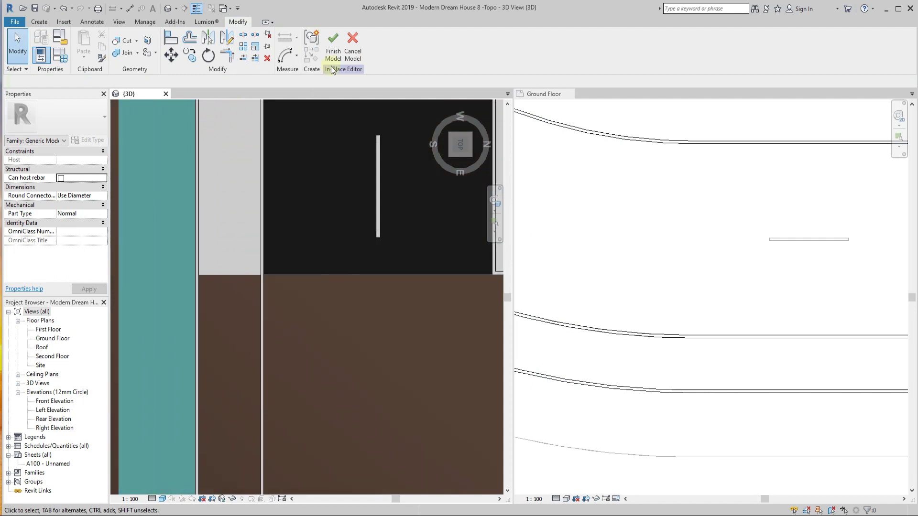
left_click(333, 50)
scroll(262, 288, "down", 3)
scroll(278, 325, "down", 1)
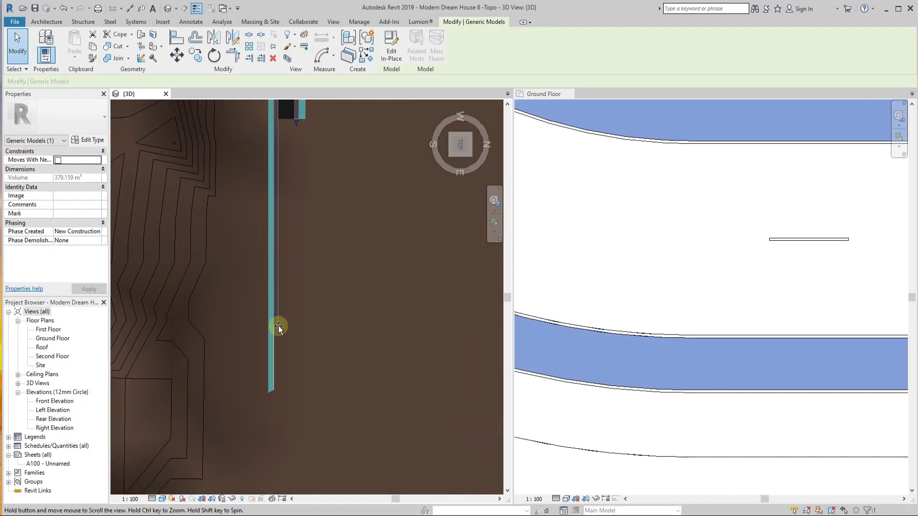
scroll(261, 391, "up", 3)
scroll(236, 320, "up", 2)
key("Escape")
scroll(262, 382, "down", 5)
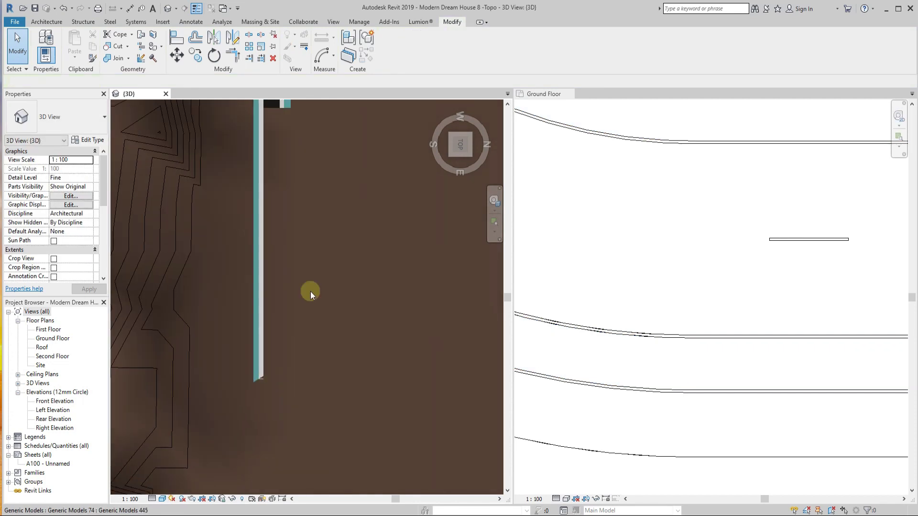
scroll(231, 249, "up", 3)
double_click(232, 257)
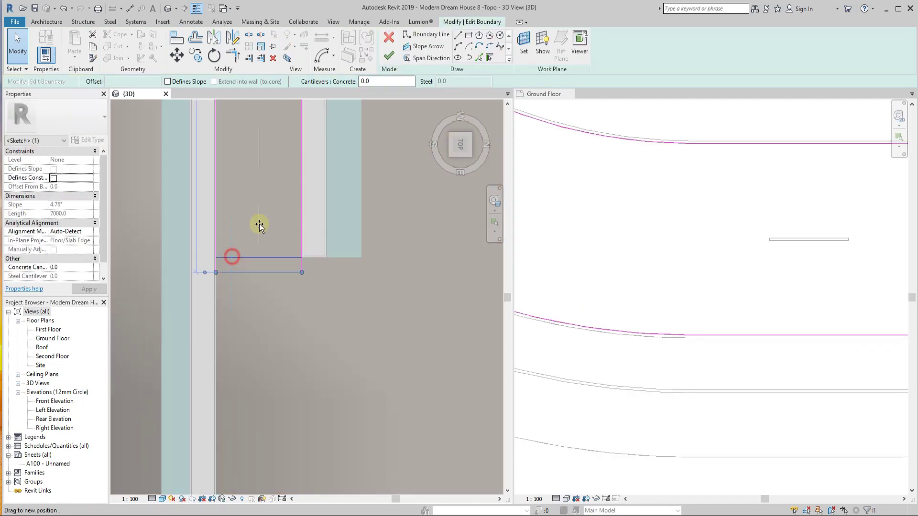
Finish the road floor boundary, then re-edit and finish the kerb extrusion sketch
scroll(263, 267, "down", 3)
scroll(268, 311, "up", 2)
left_click(389, 56)
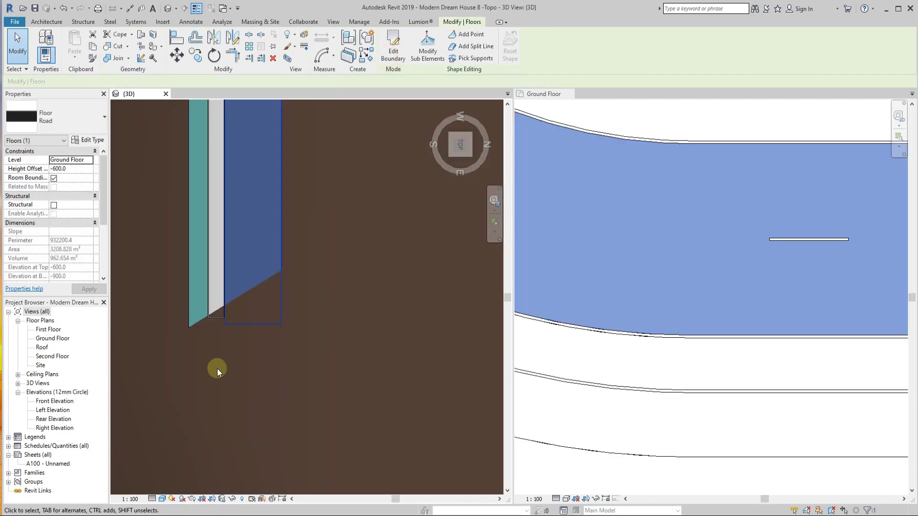
scroll(217, 369, "up", 3)
scroll(222, 251, "up", 2)
left_click(205, 213)
double_click(186, 218)
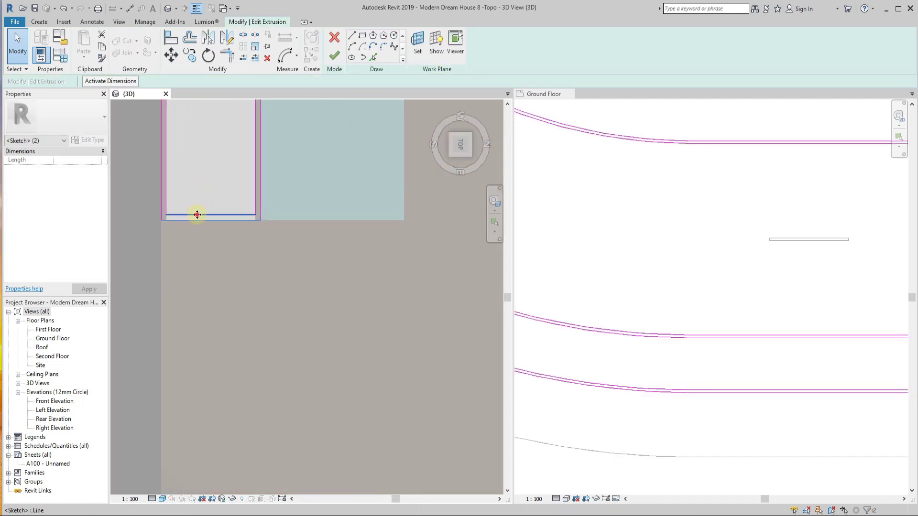
scroll(197, 214, "down", 3)
left_click(335, 56)
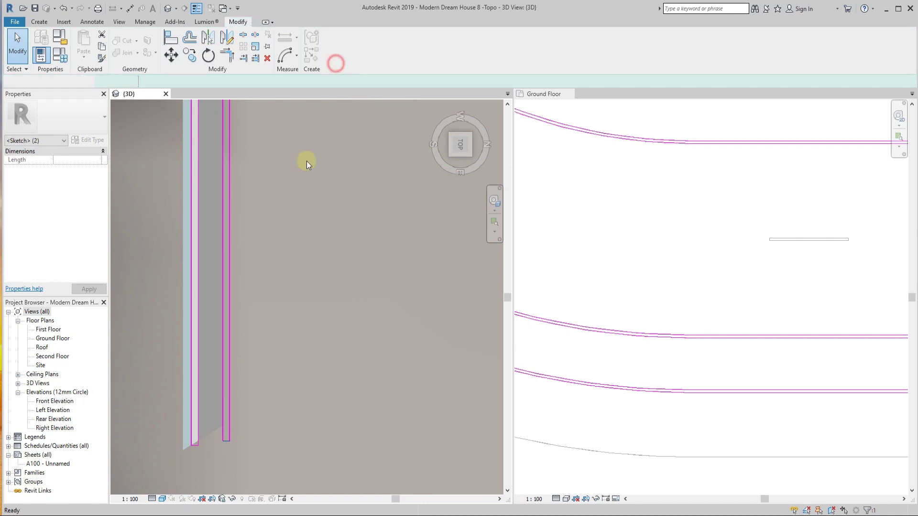
Re-edit the road floor boundary where the road strips end and finish it
scroll(211, 263, "up", 3)
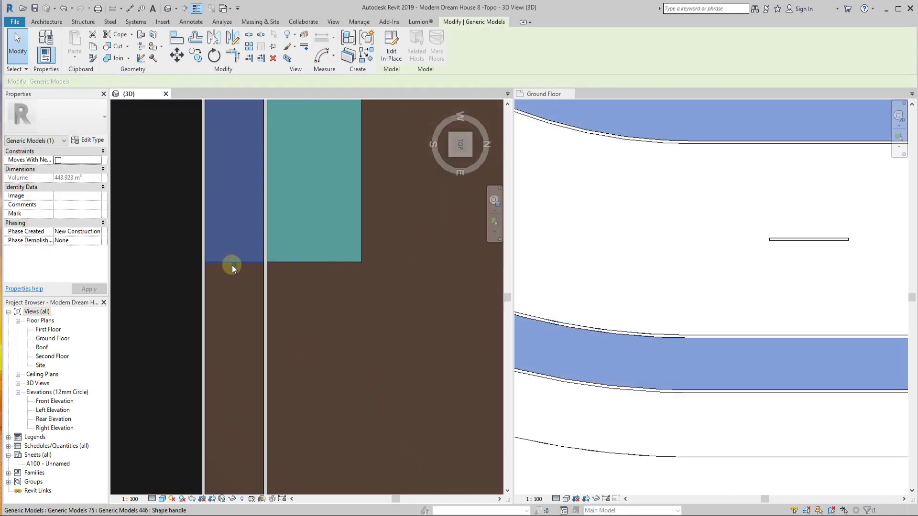
scroll(232, 265, "down", 3)
middle_click_drag(243, 173, 240, 157)
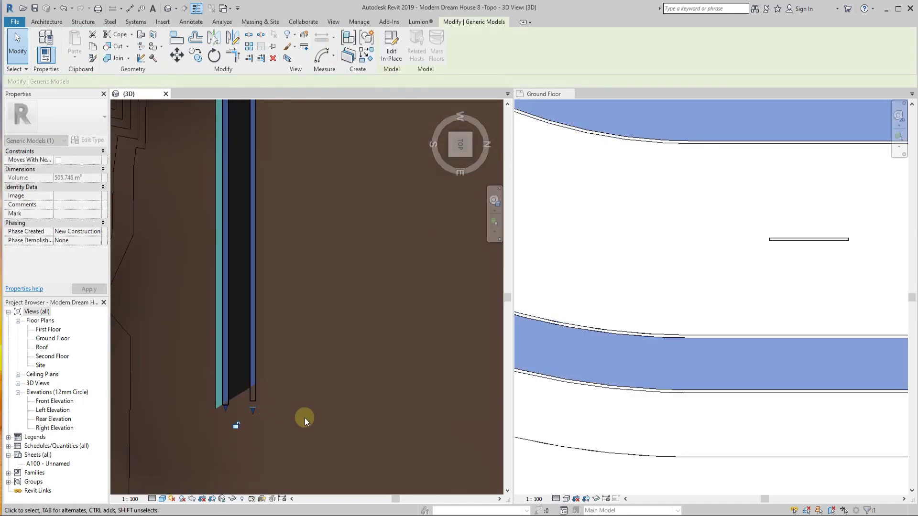
double_click(266, 215)
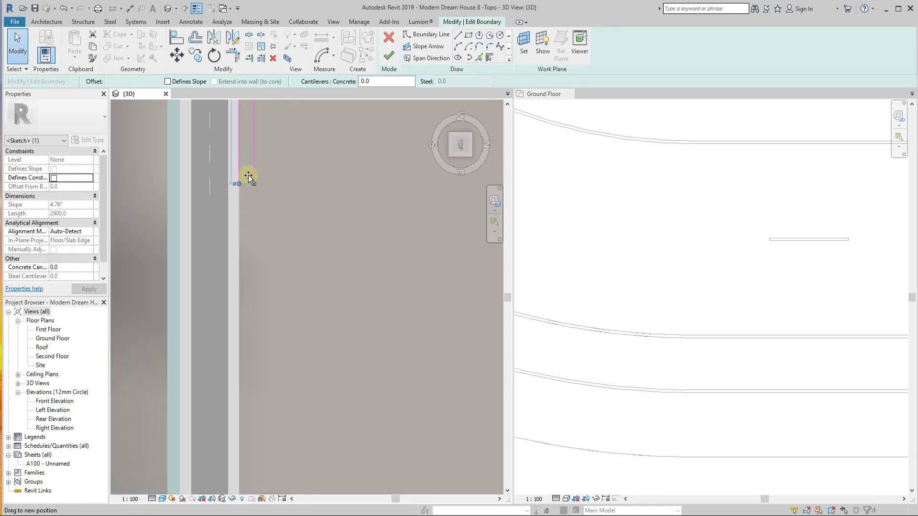
left_click(389, 55)
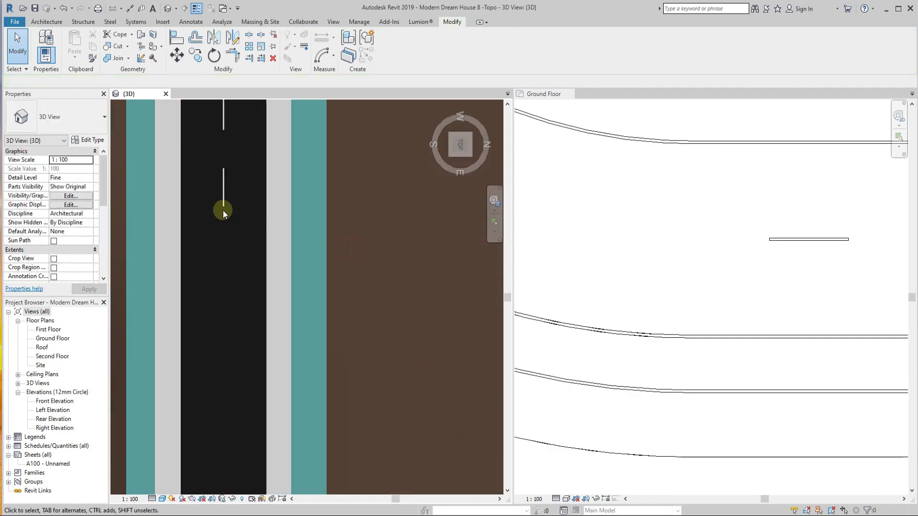
Open the lane-marking extrusion's sketch and select one dash line
double_click(222, 210)
left_click(252, 272)
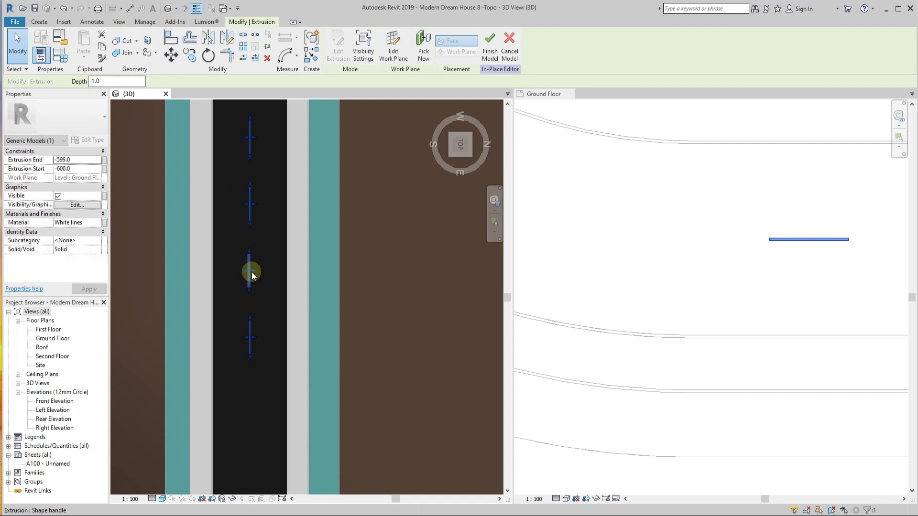
scroll(246, 266, "up", 2)
double_click(249, 280)
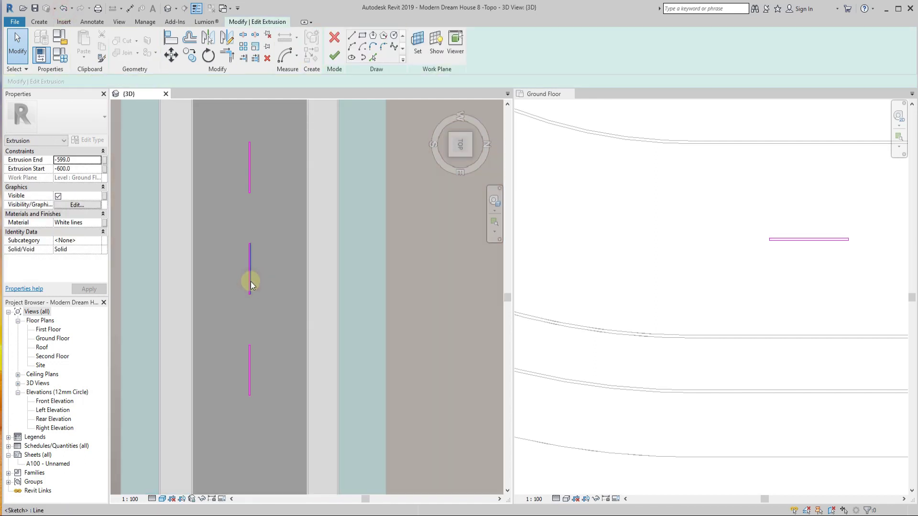
scroll(276, 170, "down", 2)
left_click(277, 141)
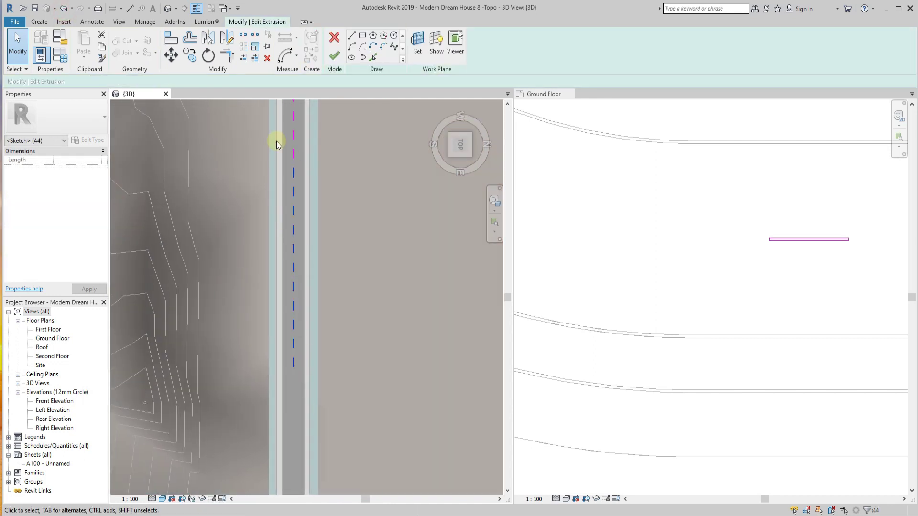
scroll(277, 140, "up", 2)
scroll(282, 138, "up", 2)
Copy the dash line (CO) to further positions along the road
key("c")
key("o")
left_click(287, 132)
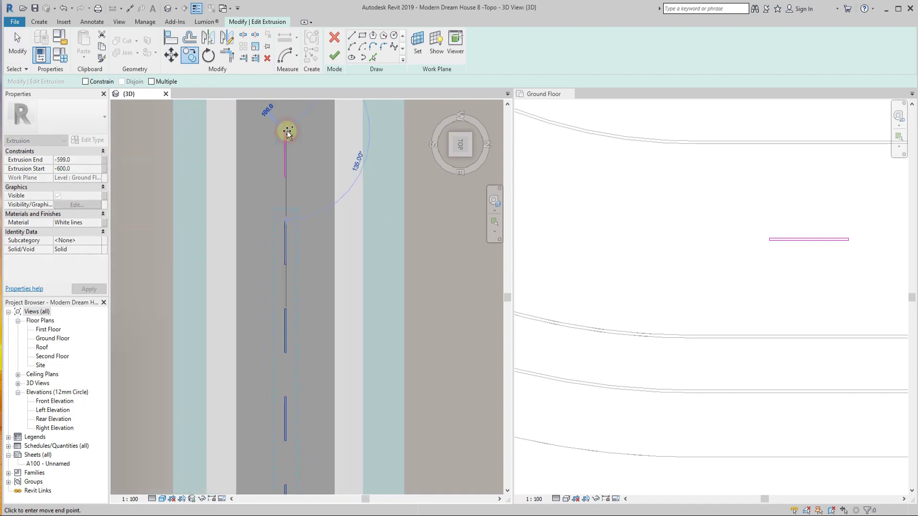
scroll(285, 287, "down", 3)
scroll(282, 365, "up", 4)
left_click(281, 214)
scroll(318, 192, "down", 5)
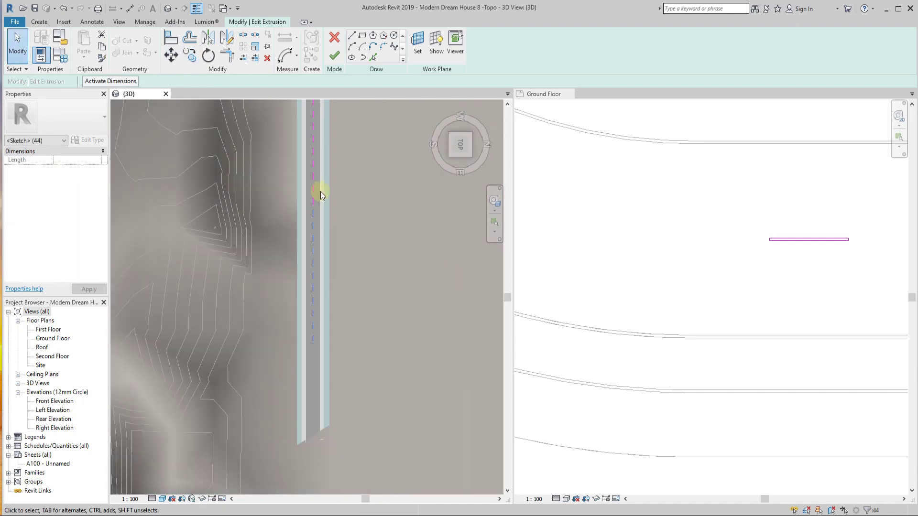
scroll(302, 146, "up", 5)
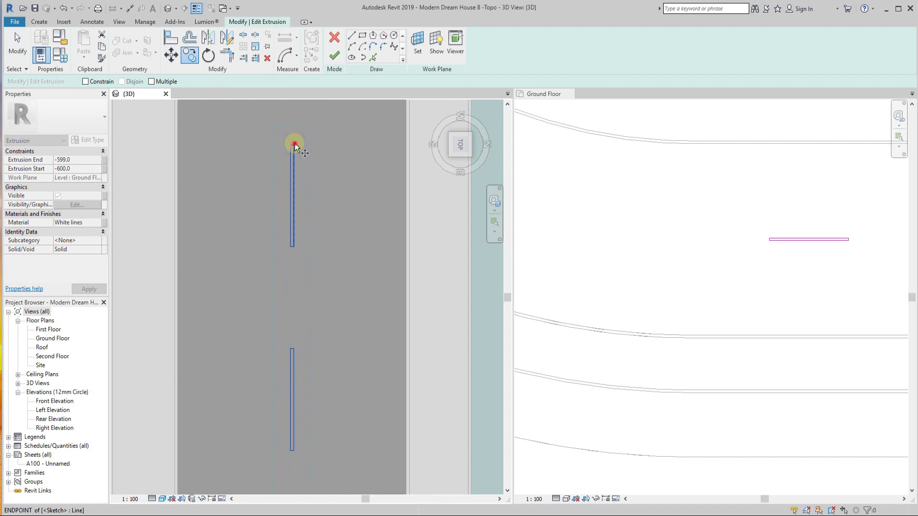
scroll(294, 144, "down", 4)
scroll(298, 239, "down", 3)
scroll(287, 258, "up", 4)
left_click(285, 253)
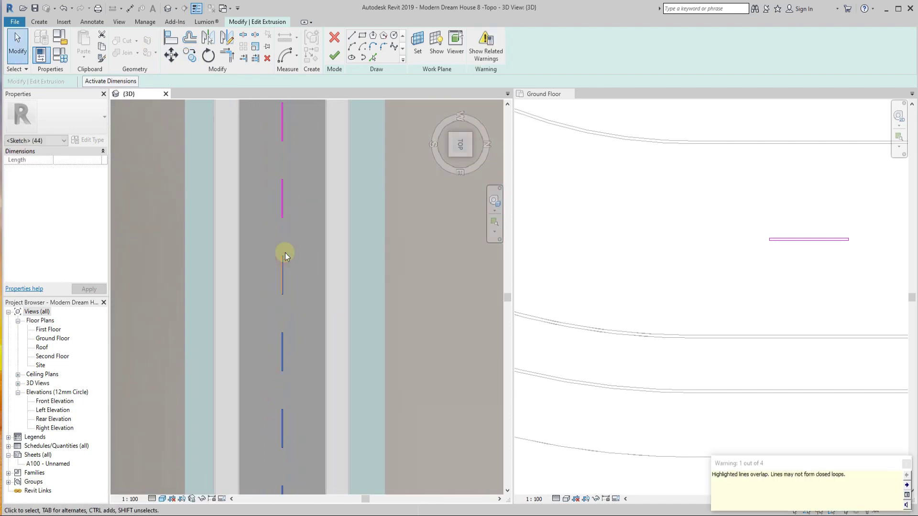
scroll(292, 254, "up", 4)
Check the copied dash lines and finish the lane-marking sketch
left_click(269, 207)
scroll(277, 203, "up", 3)
left_click(270, 457)
scroll(326, 324, "down", 2)
scroll(327, 323, "down", 4)
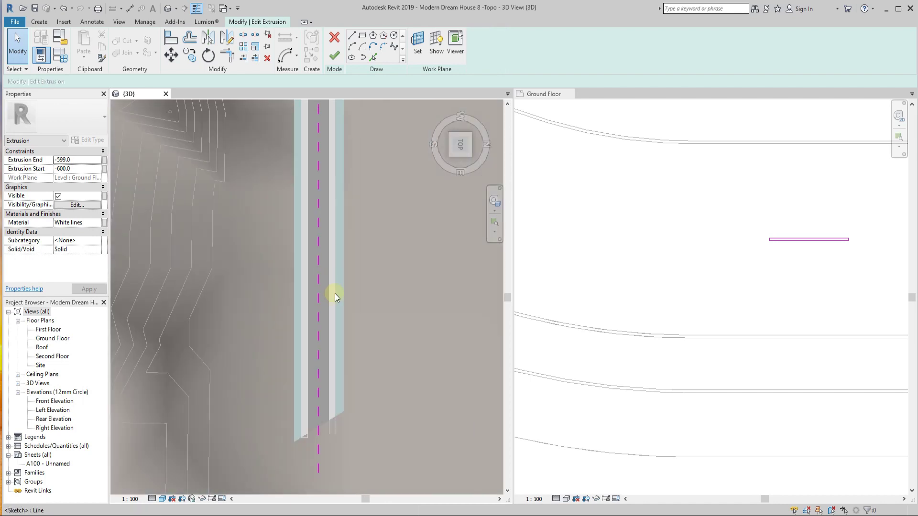
scroll(335, 294, "up", 2)
left_click(334, 56)
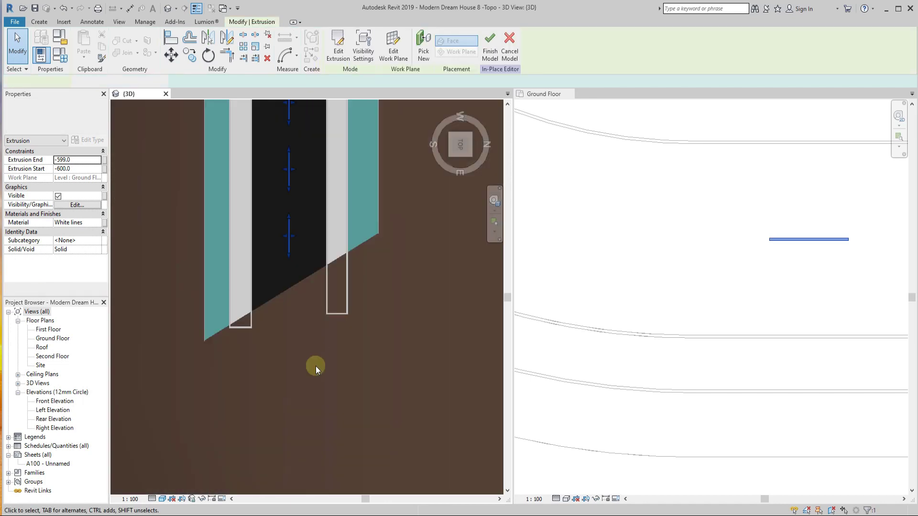
scroll(316, 367, "down", 5)
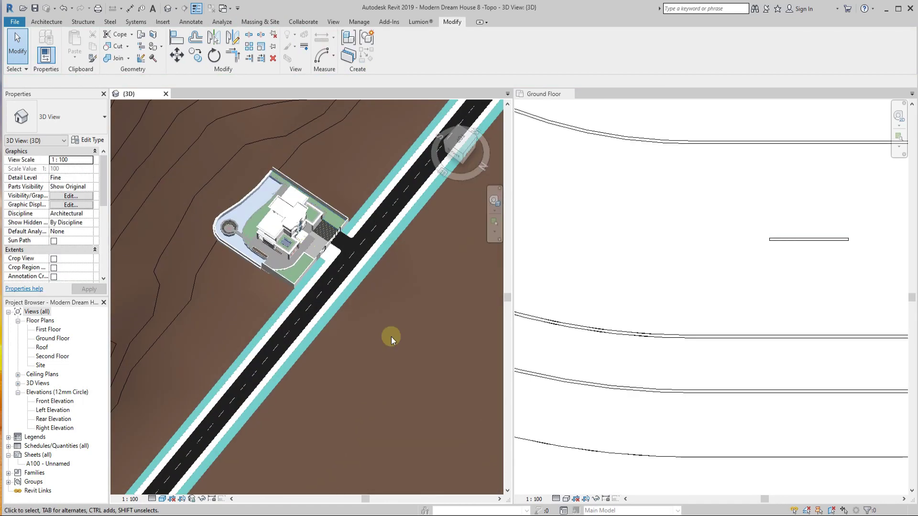
Orbit the 3D view to see the house from the road, then activate the Ground Floor plan
scroll(354, 232, "down", 4)
scroll(349, 254, "down", 2)
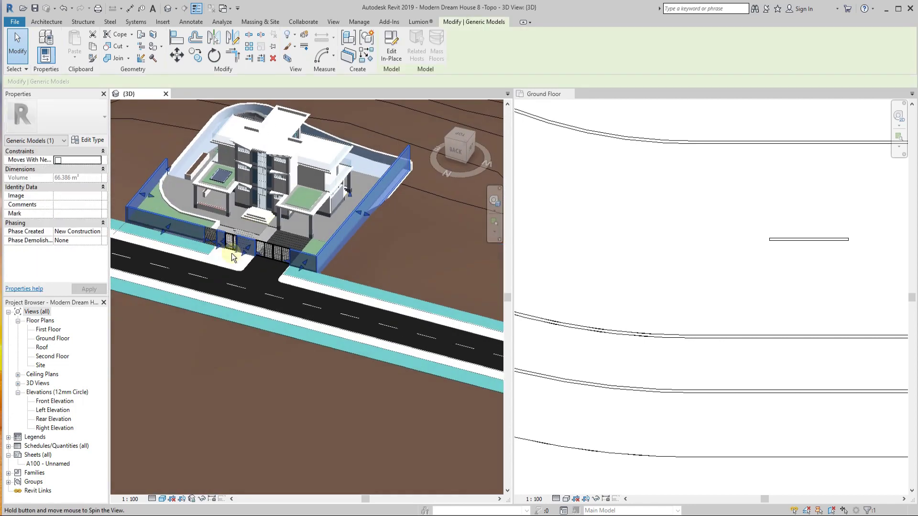
scroll(330, 268, "down", 4)
scroll(337, 290, "down", 1)
scroll(338, 290, "up", 5)
mouse_move(338, 291)
middle_mouse_down("shift")
mouse_move(339, 270)
mouse_move(211, 308)
mouse_move(359, 318)
mouse_move(295, 342)
mouse_move(309, 337)
mouse_move(259, 335)
middle_mouse_up("shift")
left_click(751, 335)
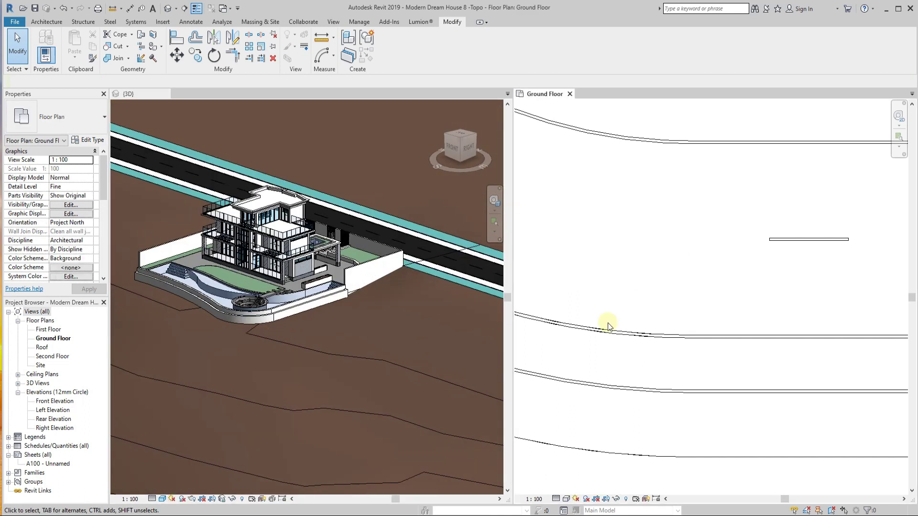
scroll(751, 335, "down", 4)
scroll(751, 334, "up", 3)
scroll(713, 386, "up", 2)
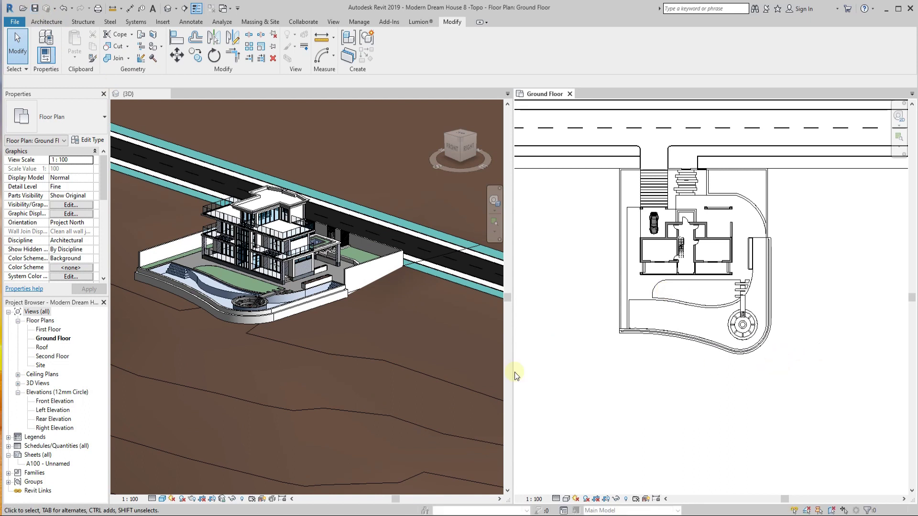
scroll(275, 369, "up", 2)
scroll(292, 308, "up", 2)
Orbit to a low front view of the house and retaining wall, then return to Ground Floor plan
left_click(292, 309)
mouse_move(287, 381)
middle_mouse_down("shift")
mouse_move(369, 341)
mouse_move(324, 332)
mouse_move(379, 338)
mouse_move(381, 375)
mouse_move(267, 349)
mouse_move(279, 359)
mouse_move(345, 344)
mouse_move(170, 375)
mouse_move(328, 361)
mouse_move(379, 300)
mouse_move(341, 337)
mouse_move(364, 378)
middle_mouse_up("shift")
scroll(369, 341, "down", 3)
left_click(683, 395)
scroll(765, 365, "down", 3)
scroll(616, 359, "up", 1)
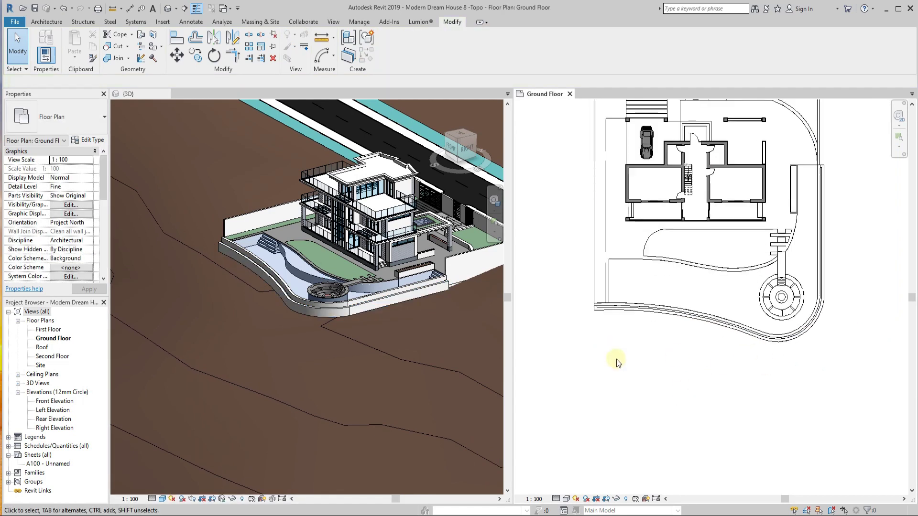
Trace the curved site edge with a red detail line offset 1000, trimming corners with TR
left_click(183, 18)
left_click(248, 46)
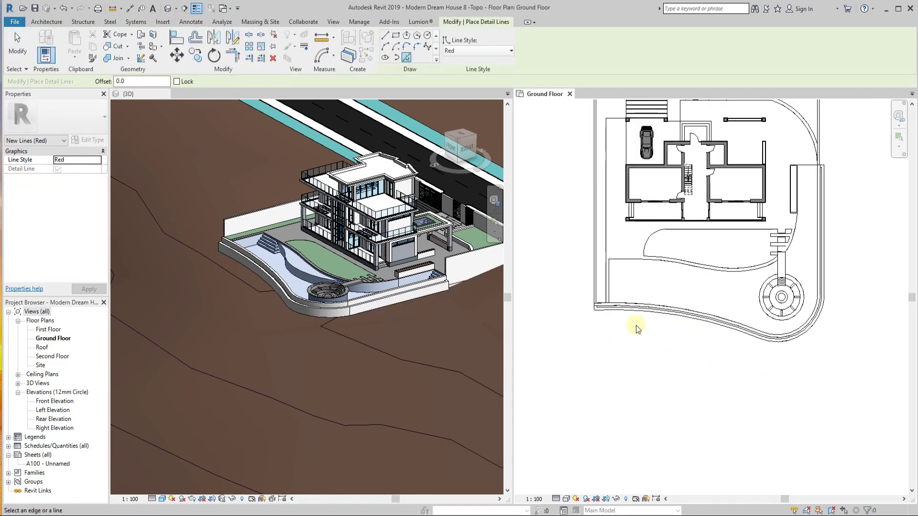
scroll(636, 328, "up", 2)
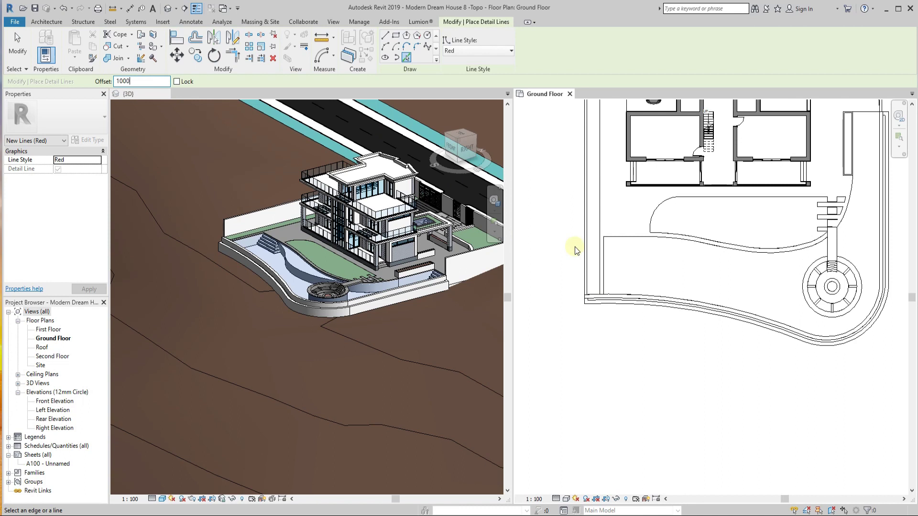
scroll(669, 287, "down", 1)
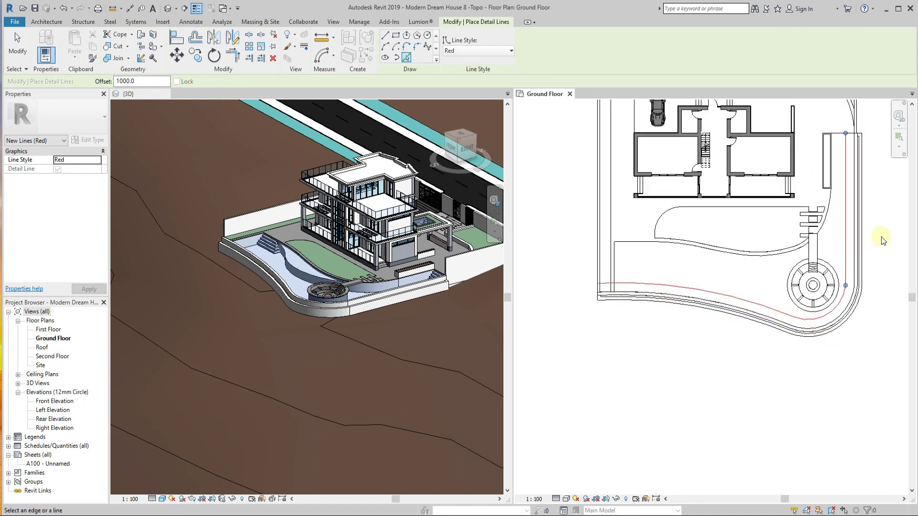
scroll(616, 279, "up", 2)
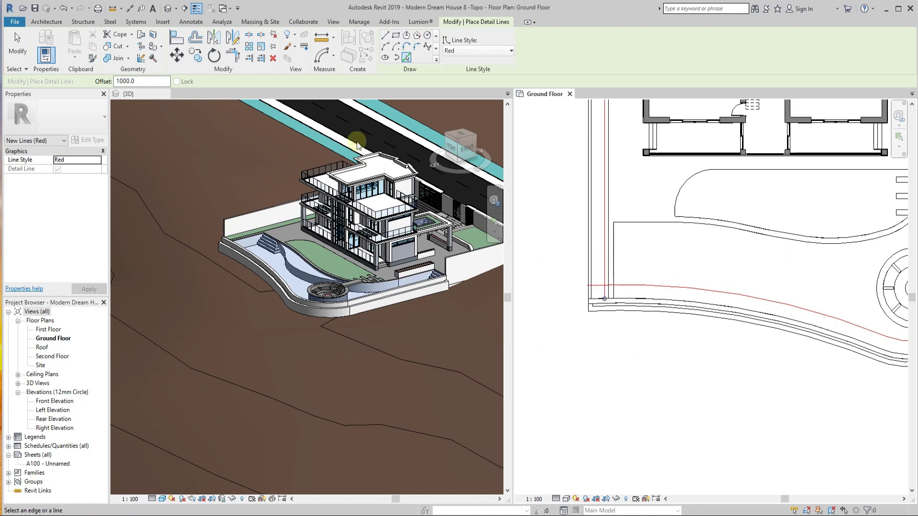
key("t")
key("r")
scroll(545, 304, "down", 1)
Draw a small red circle centred on the red guide line at its corner
left_click(191, 21)
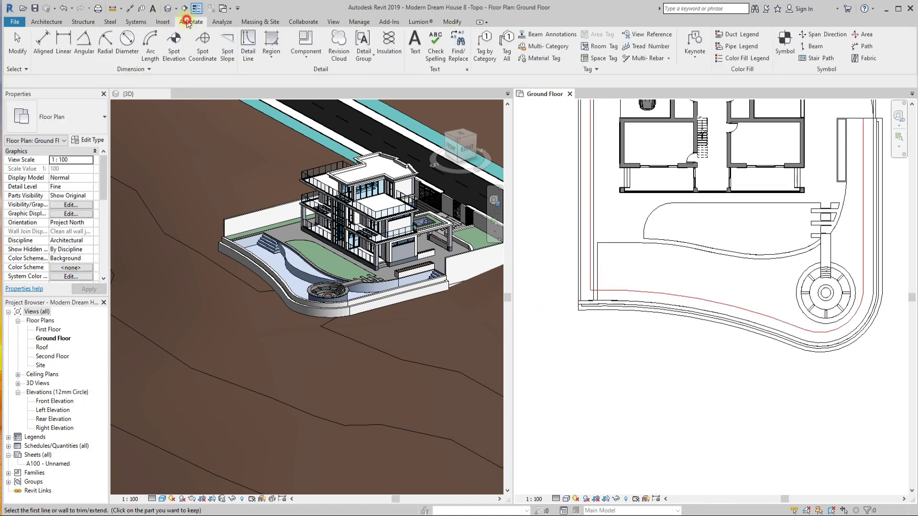
left_click(356, 45)
left_click(426, 35)
scroll(608, 289, "up", 2)
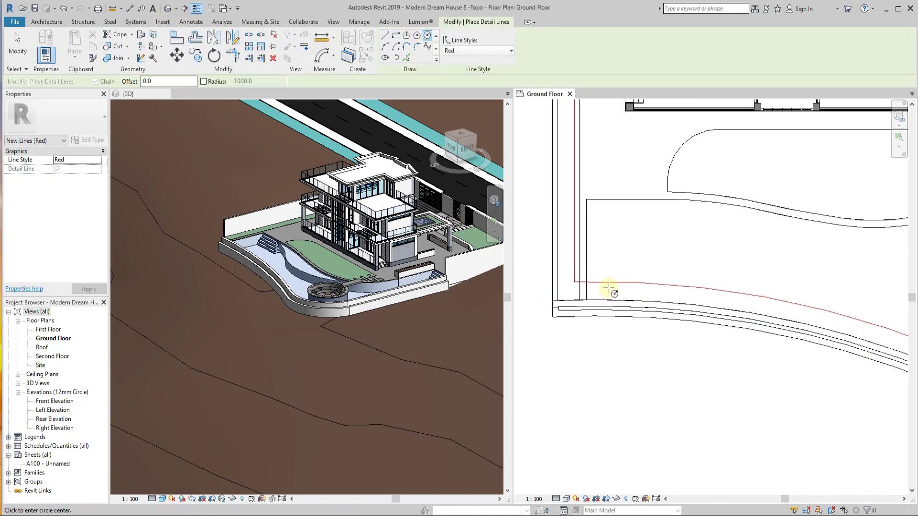
left_click(615, 284)
scroll(624, 270, "up", 1)
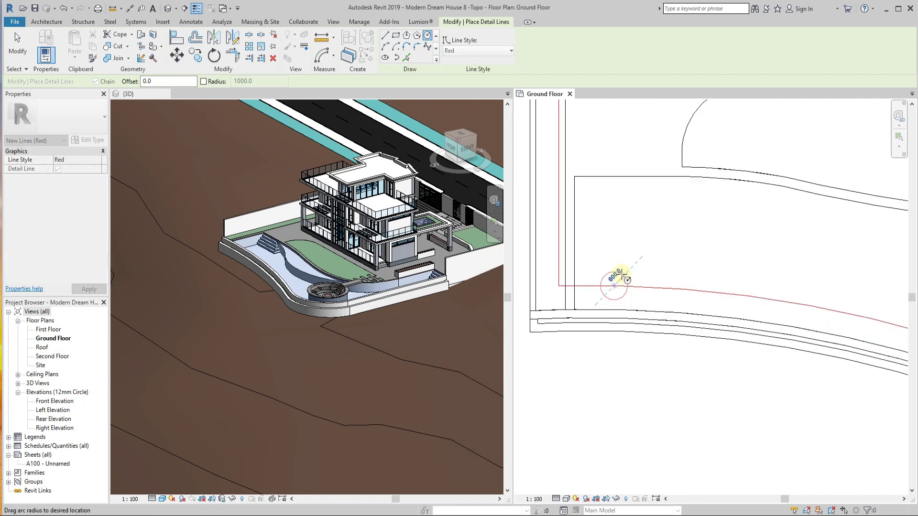
scroll(624, 277, "down", 1)
left_click(615, 276)
key("Escape")
key("Escape")
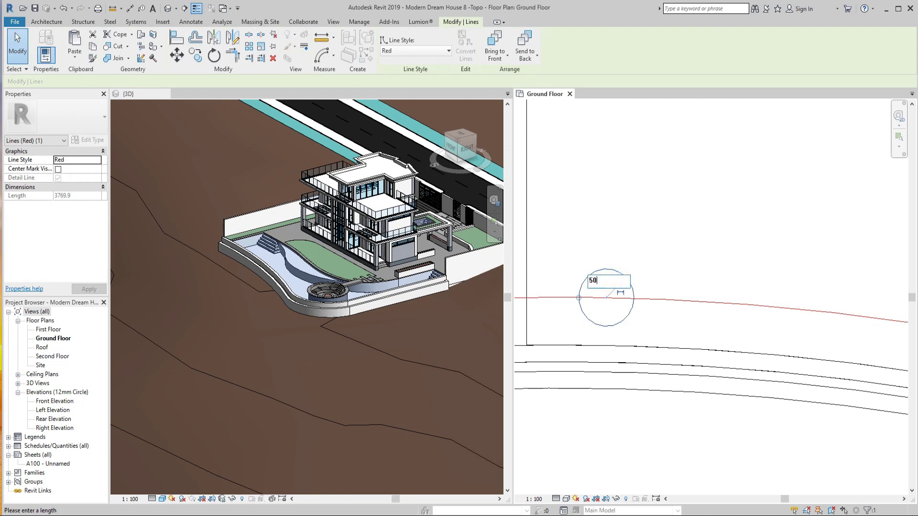
Edit the red circle's radius value
scroll(638, 235, "down", 1)
left_click(619, 211)
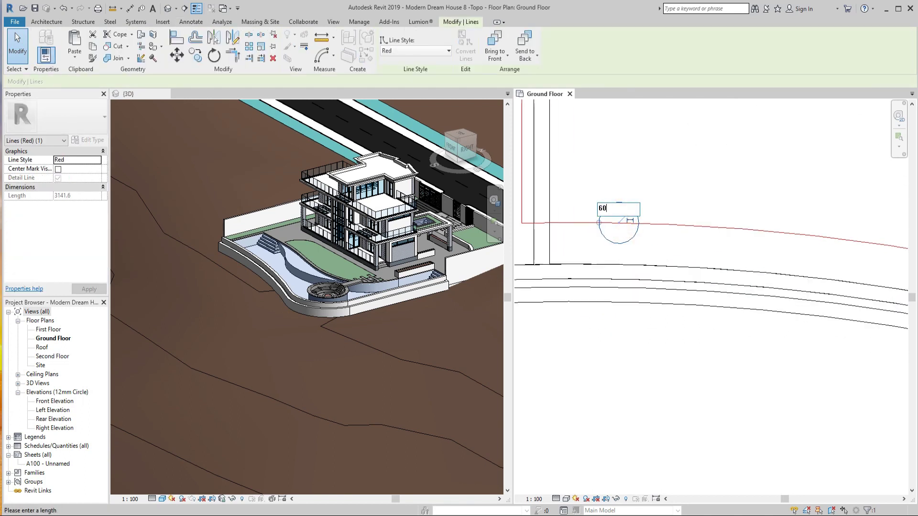
key("Escape")
scroll(618, 357, "down", 4)
scroll(627, 398, "up", 1)
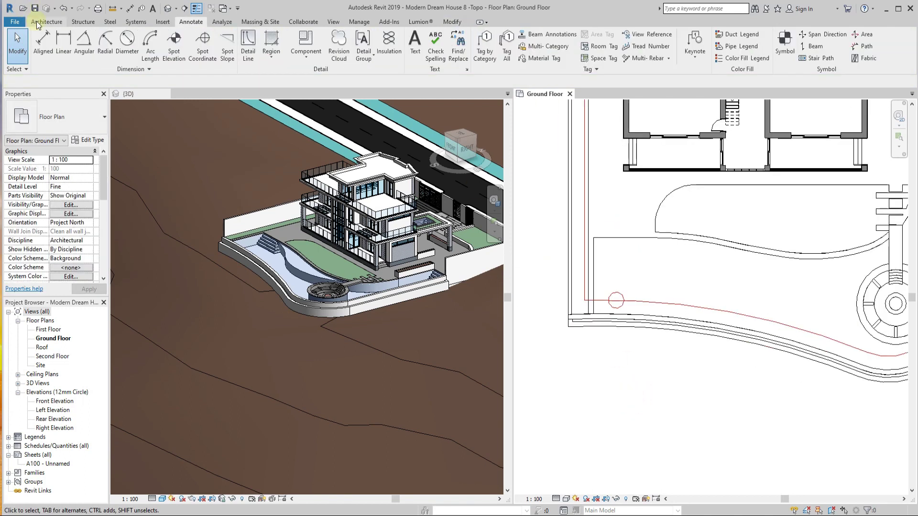
left_click(46, 21)
Create a Generic Models in-place model and start an extrusion
left_click(417, 263)
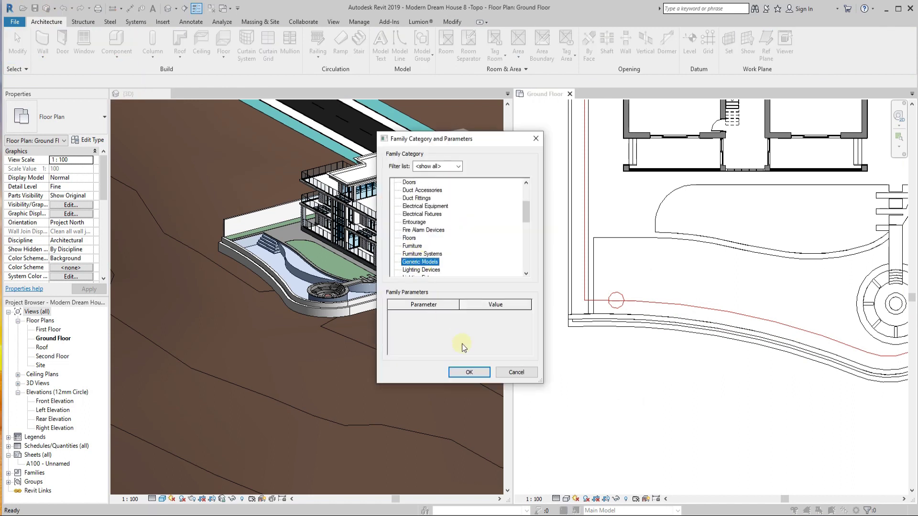
left_click(466, 372)
left_click(454, 286)
left_click(80, 49)
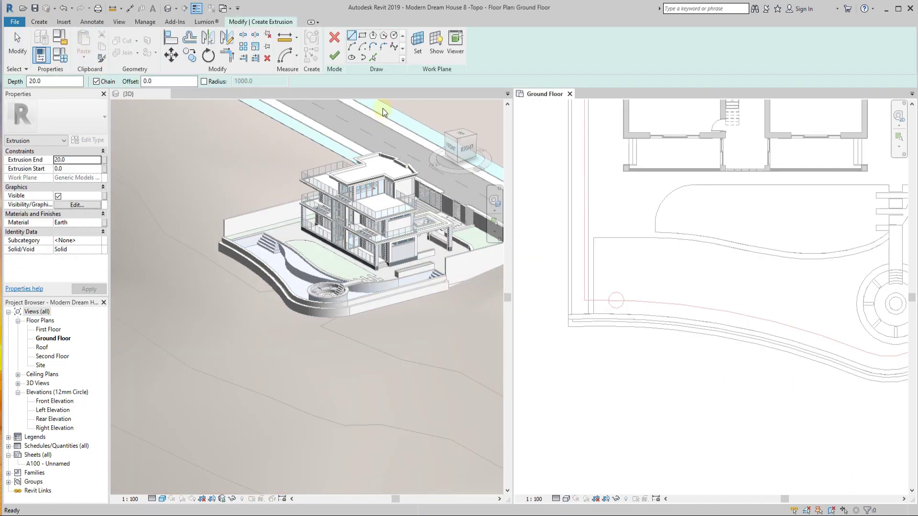
Set the extrusion material to plain Concrete from the Material Browser
left_click(98, 223)
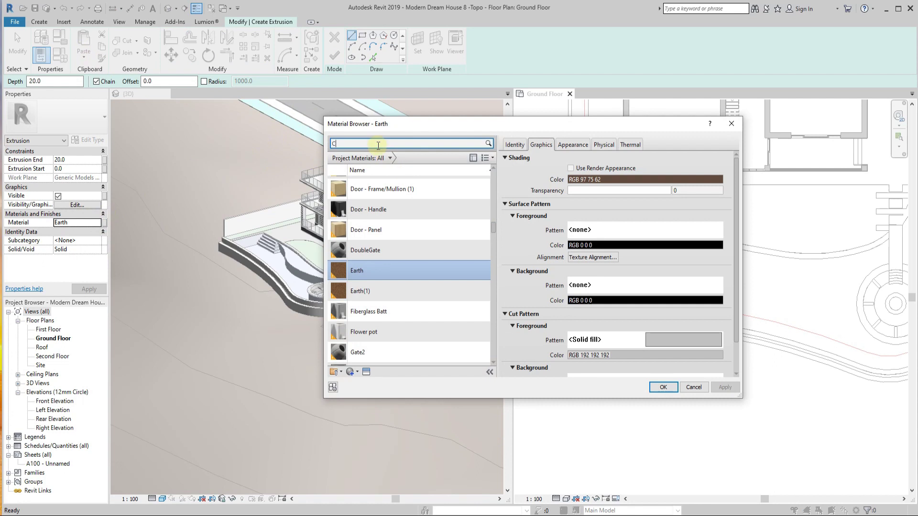
type("ONCREETE")
key("BackSpace")
key("BackSpace")
key("BackSpace")
type("ete")
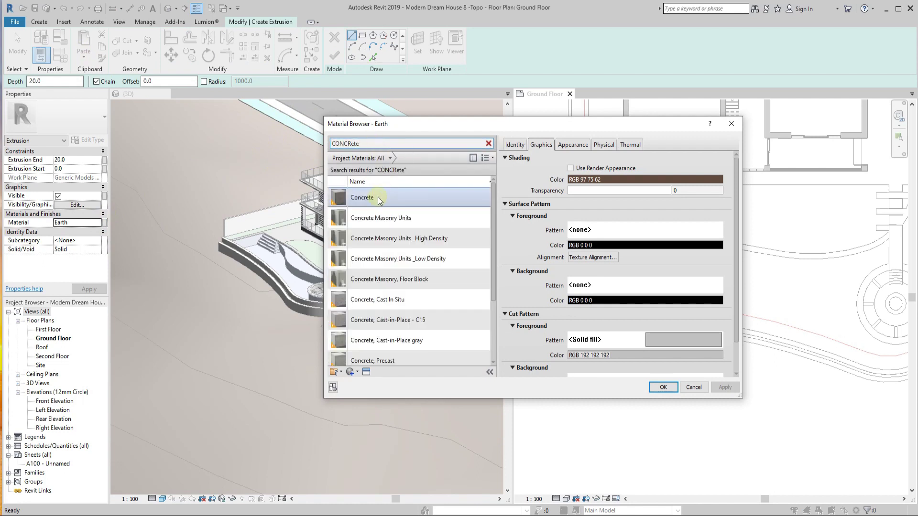
left_click(379, 218)
left_click(368, 201)
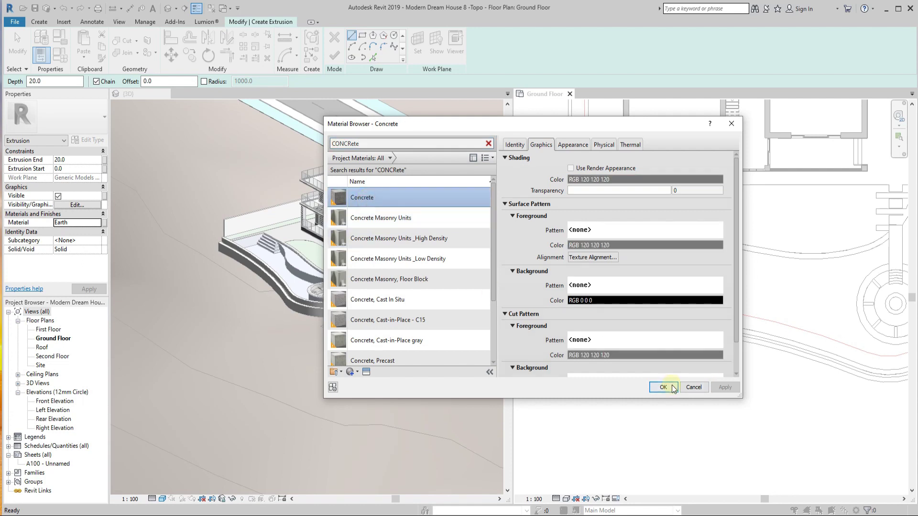
left_click(663, 387)
Extrude the circle, drag its bottom down into a tall cylinder, and finish the model
scroll(660, 371, "up", 3)
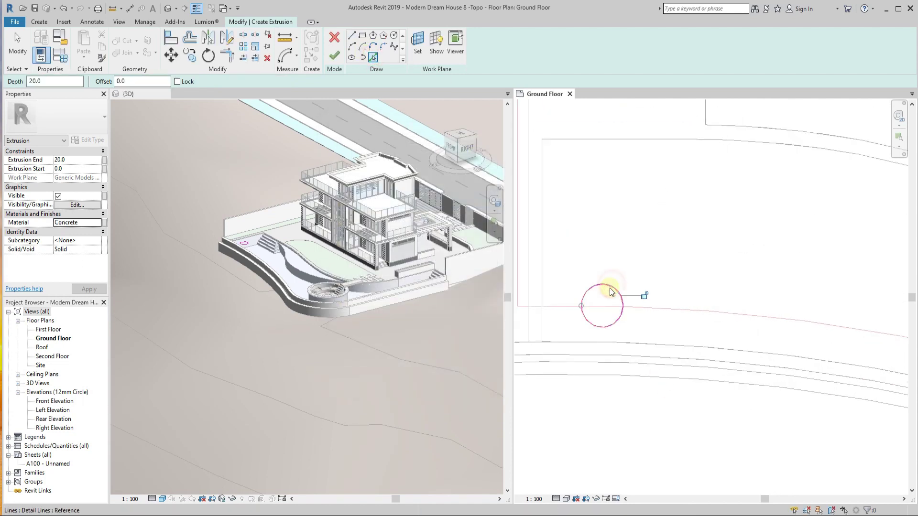
left_click(334, 56)
scroll(259, 348, "up", 3)
mouse_move(257, 307)
middle_mouse_down("shift")
mouse_move(316, 281)
mouse_move(288, 211)
middle_mouse_up("shift")
left_click_drag(288, 211, 296, 297)
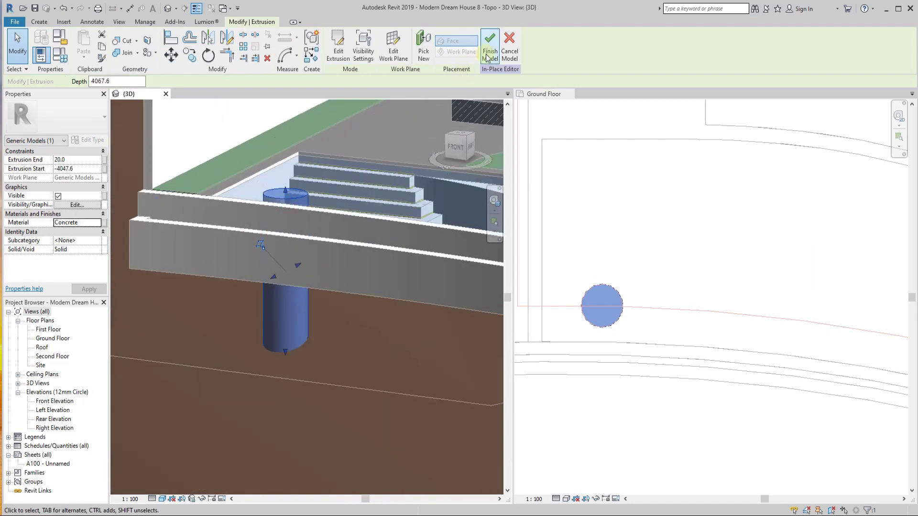
left_click(487, 57)
left_click(290, 336)
mouse_move(316, 413)
middle_mouse_down("shift")
mouse_move(416, 367)
mouse_move(277, 277)
mouse_move(317, 314)
mouse_move(309, 259)
middle_mouse_up("shift")
key("Escape")
Temporarily hide the curved edge element and select the wall strips and slab beneath
left_click(276, 302)
key("h")
key("h")
left_click(308, 261)
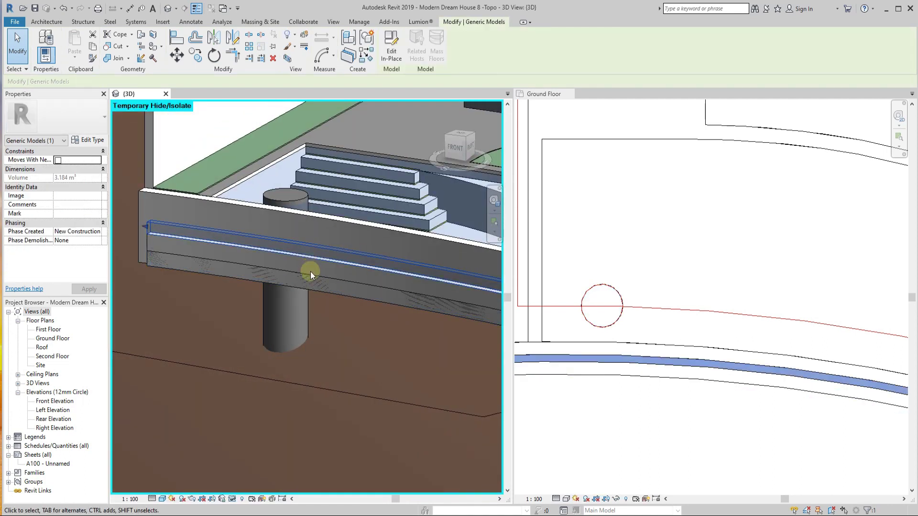
left_click(313, 284)
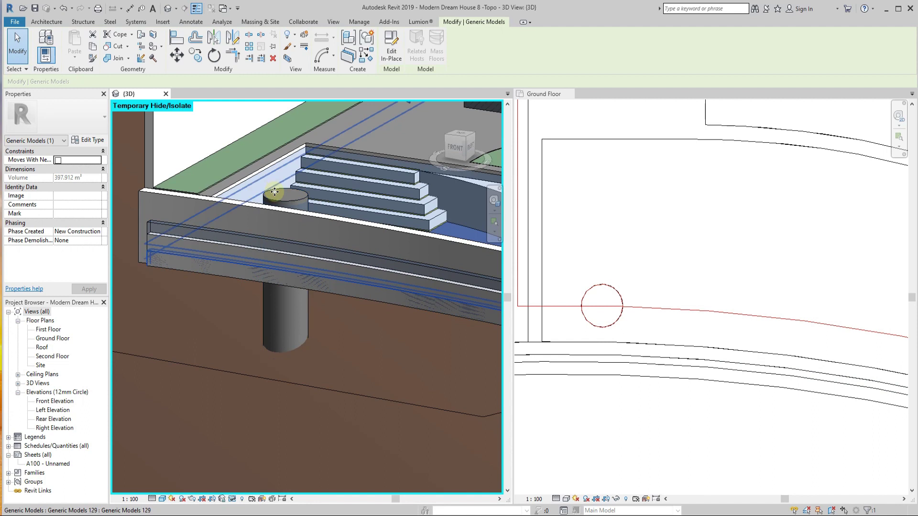
left_click(361, 229)
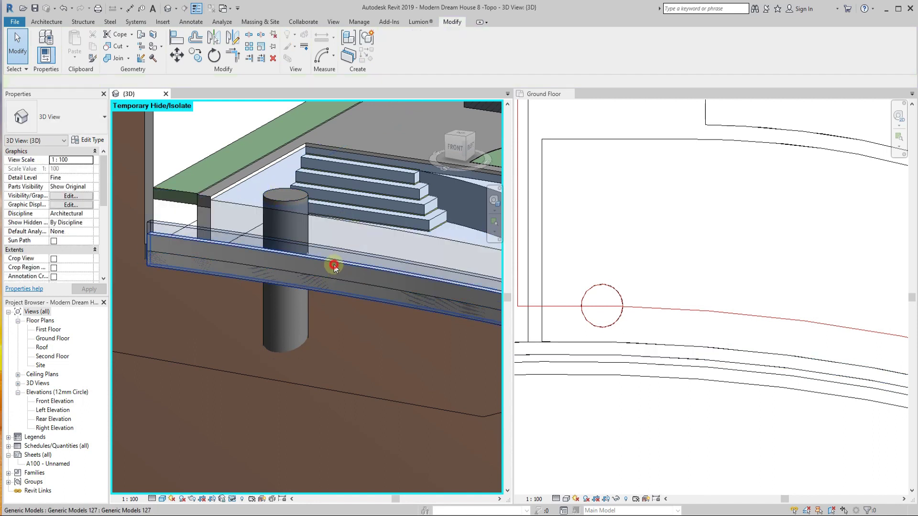
left_click(192, 285)
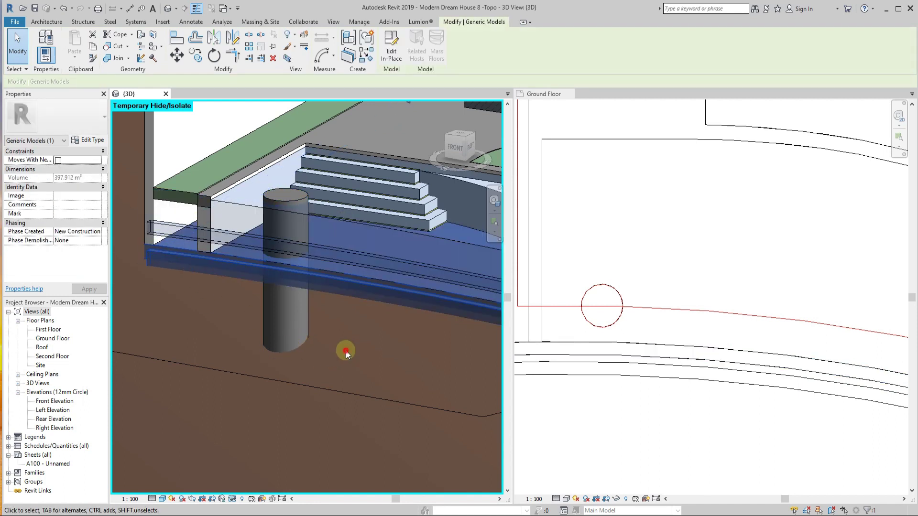
middle_click_drag(344, 293, 294, 328, "shift")
Zoom to the concrete column, then orbit the 3D view to show the house
left_click(306, 343)
key("b")
key("x")
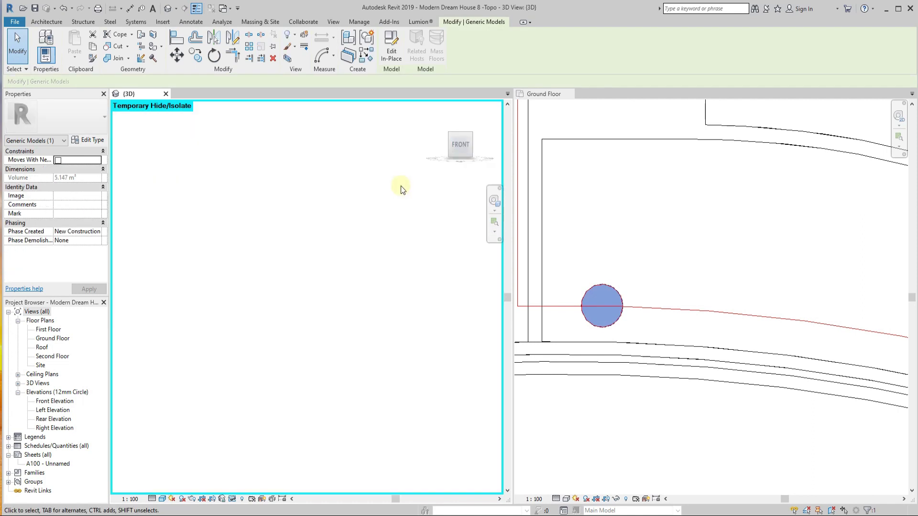
key("Escape")
scroll(300, 261, "down", 5)
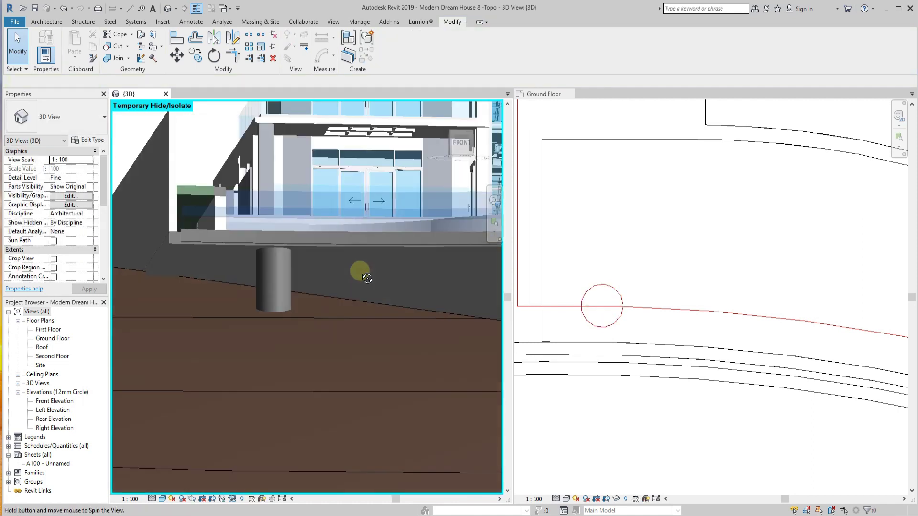
mouse_move(359, 268)
middle_mouse_down("shift")
mouse_move(384, 288)
mouse_move(324, 317)
mouse_move(451, 240)
mouse_move(498, 287)
middle_mouse_up("shift")
scroll(611, 310, "down", 3)
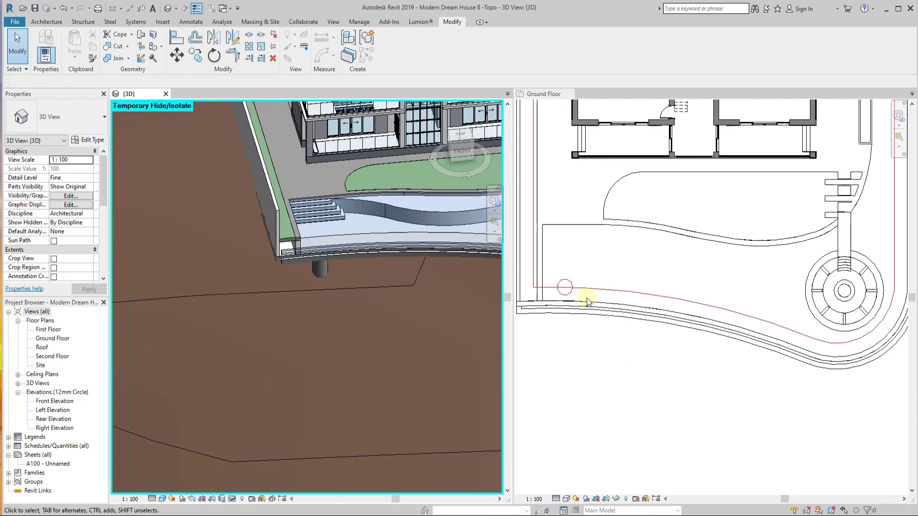
scroll(587, 298, "up", 3)
Move the small circle onto the red guide line with MV
left_click(569, 286)
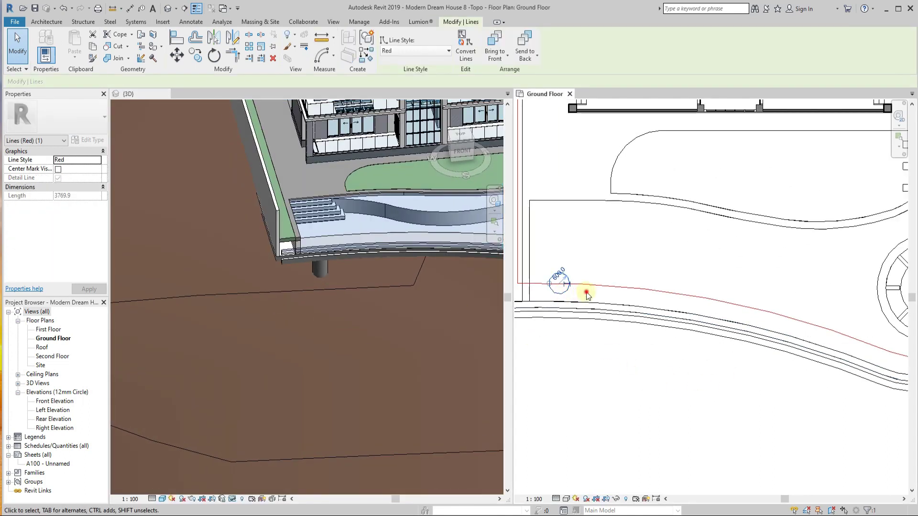
scroll(569, 287, "up", 1)
key("m")
key("v")
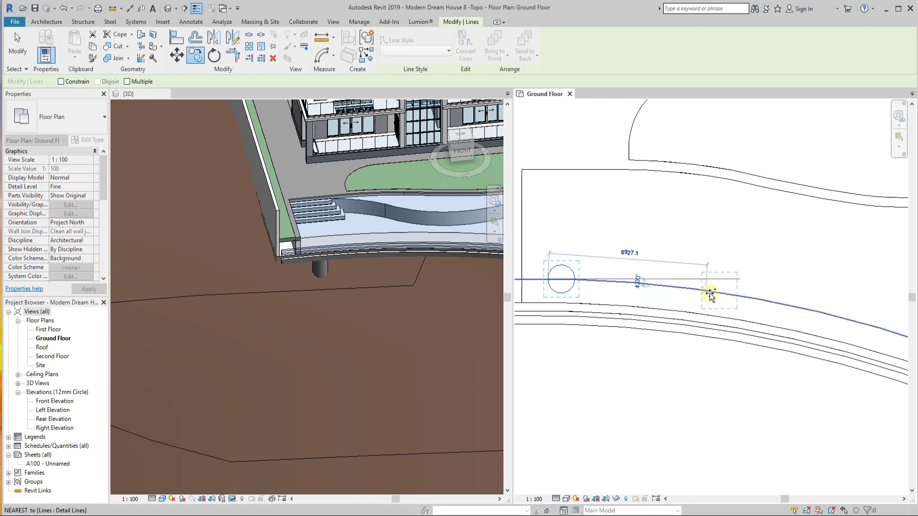
left_click(713, 293)
left_click(782, 284)
scroll(743, 314, "up", 1)
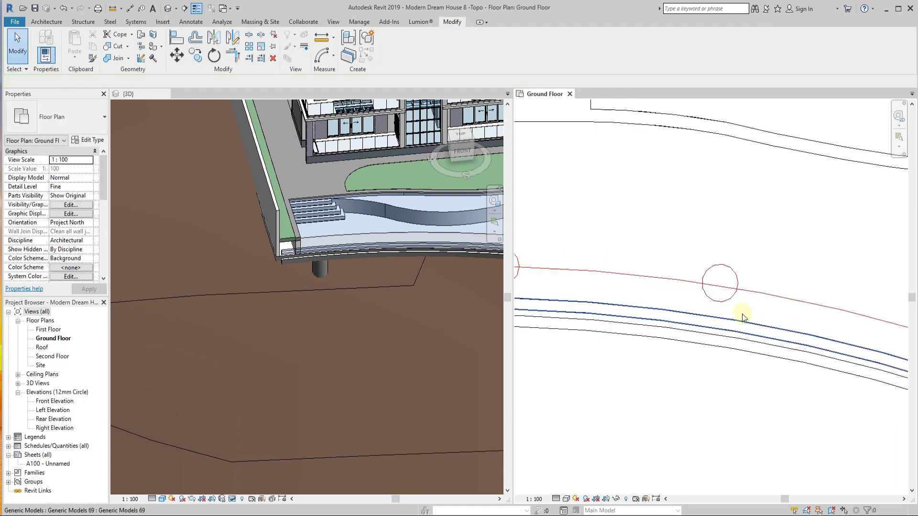
Copy the circle to a second position further along the red line
left_click(62, 8)
left_click(558, 275)
key("c")
key("o")
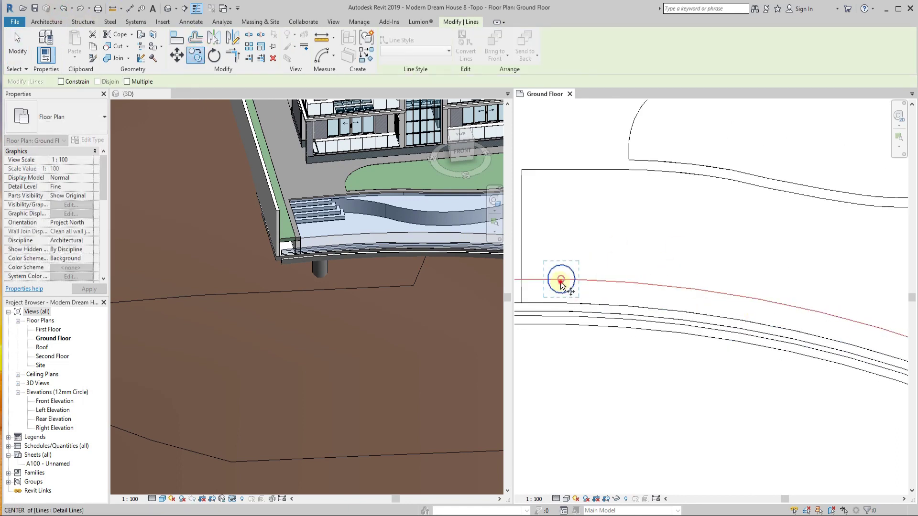
left_click(733, 296)
scroll(733, 297, "down", 2)
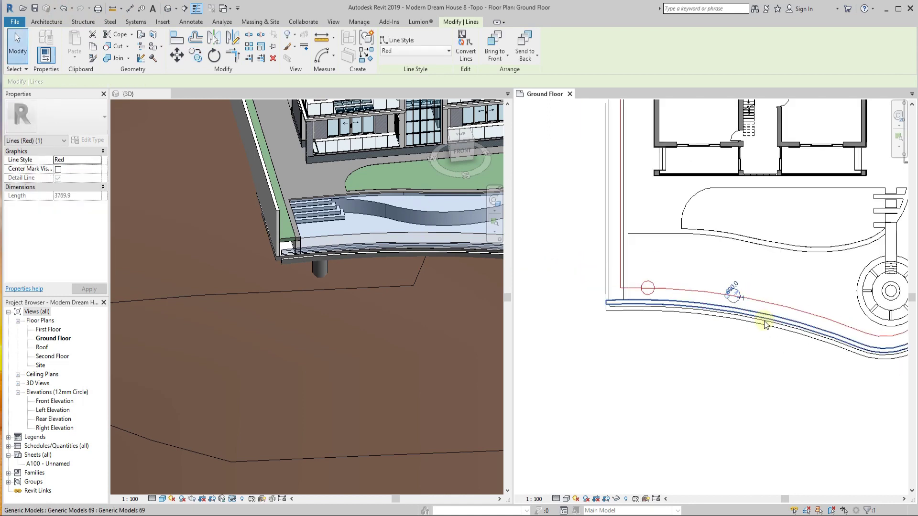
scroll(717, 287, "up", 1)
key("c")
key("o")
left_click(708, 273)
scroll(708, 273, "down", 1)
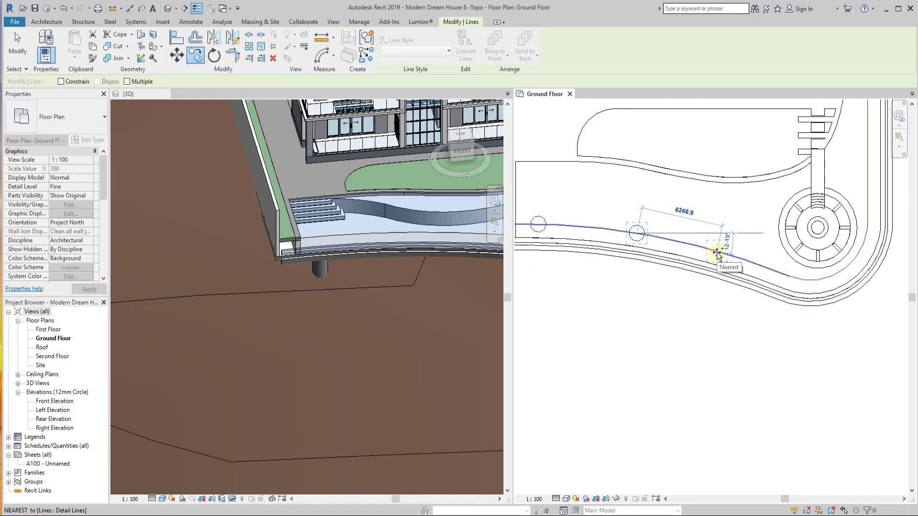
Copy the circle from its centre to the next point along the red line
key("c")
key("o")
scroll(717, 249, "up", 1)
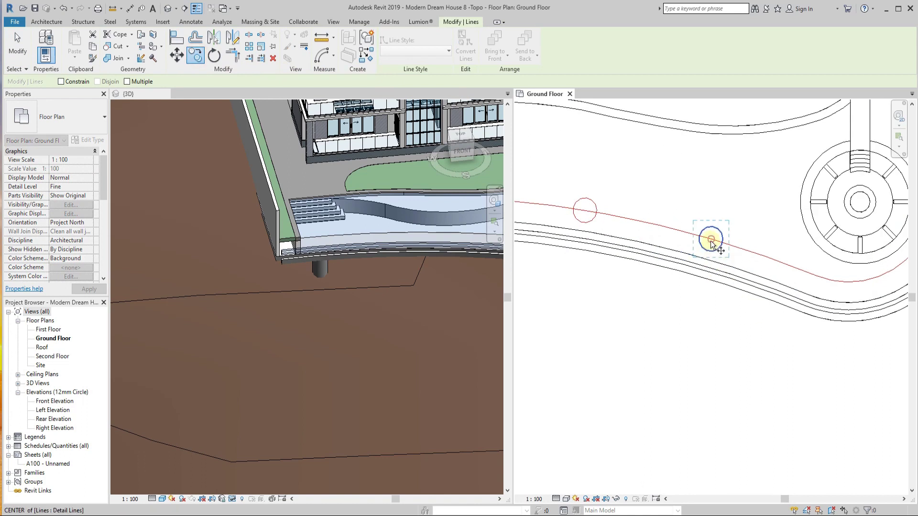
left_click(710, 239)
scroll(710, 240, "up", 1)
left_click(780, 262)
scroll(779, 262, "down", 1)
scroll(780, 263, "down", 1)
key("c")
key("o")
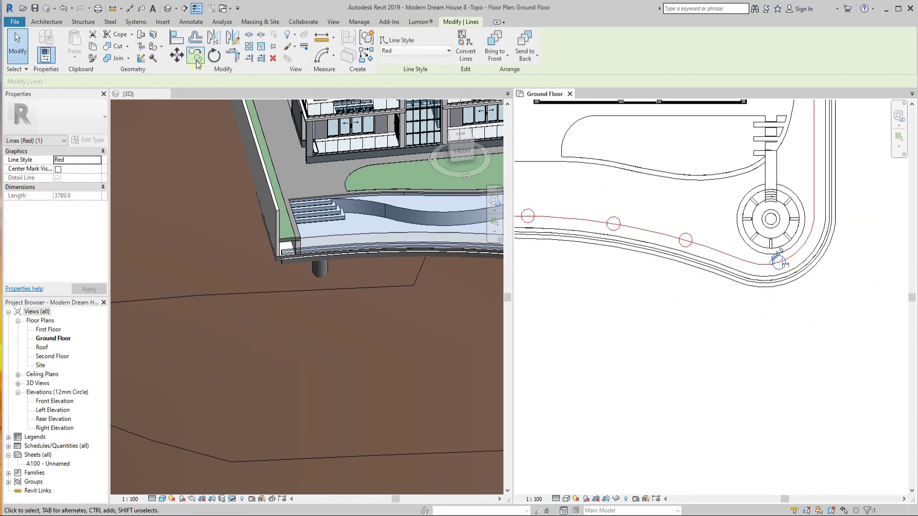
scroll(777, 270, "up", 2)
Place circle copies near the fountain curve and up the line's straight upper stretch
middle_click_drag(847, 194, 804, 268)
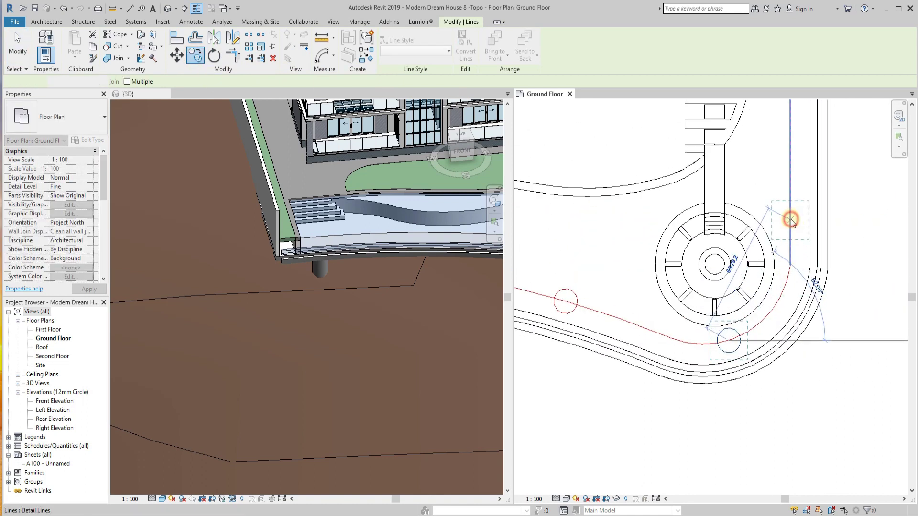
left_click(791, 220)
scroll(791, 343, "down", 2)
scroll(791, 342, "up", 1)
left_click(195, 55)
scroll(758, 266, "up", 1)
left_click(761, 261)
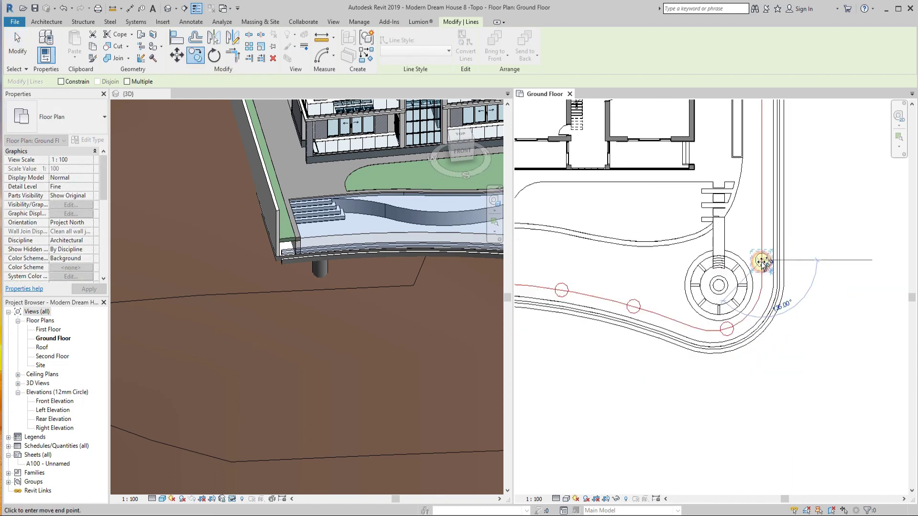
scroll(761, 262, "down", 1)
left_click(762, 201)
scroll(766, 359, "down", 2)
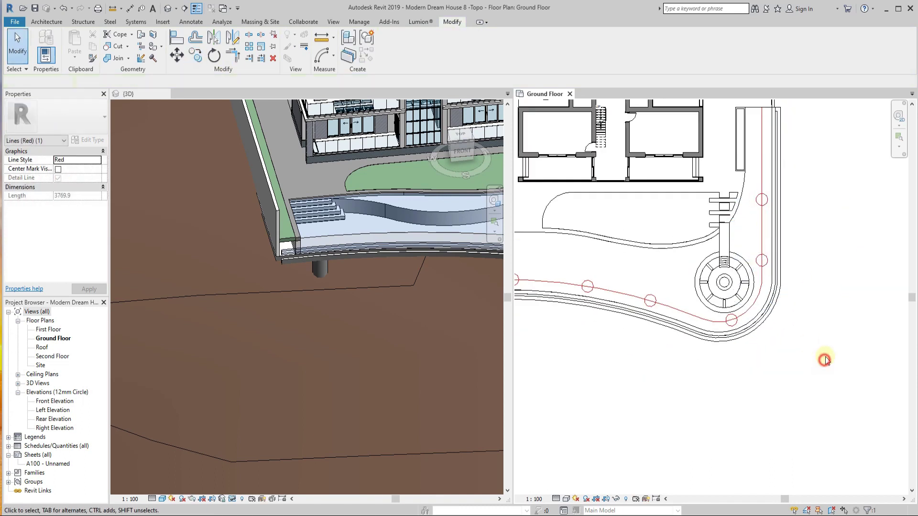
scroll(641, 336, "down", 2)
key("Escape")
Start an Arc Length dimension from the annotation tools
scroll(670, 335, "up", 5)
left_click(695, 266)
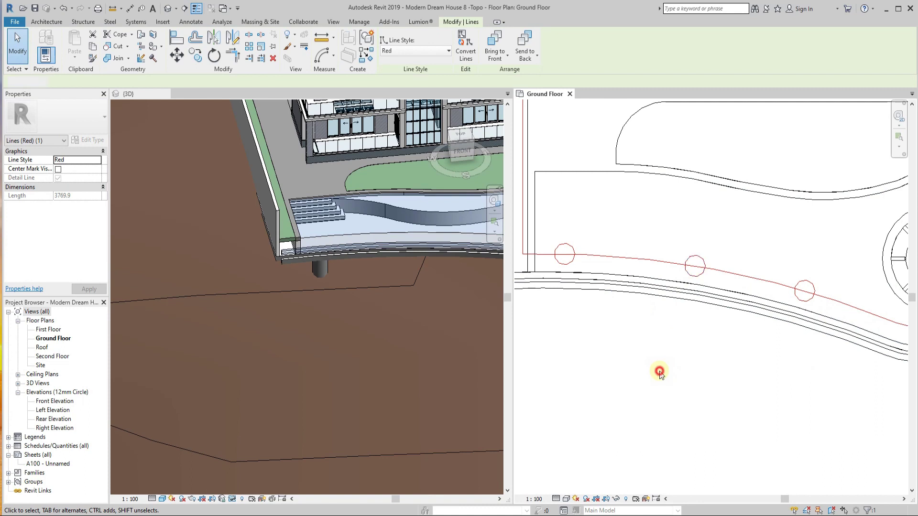
left_click(660, 373)
left_click(190, 22)
left_click(150, 54)
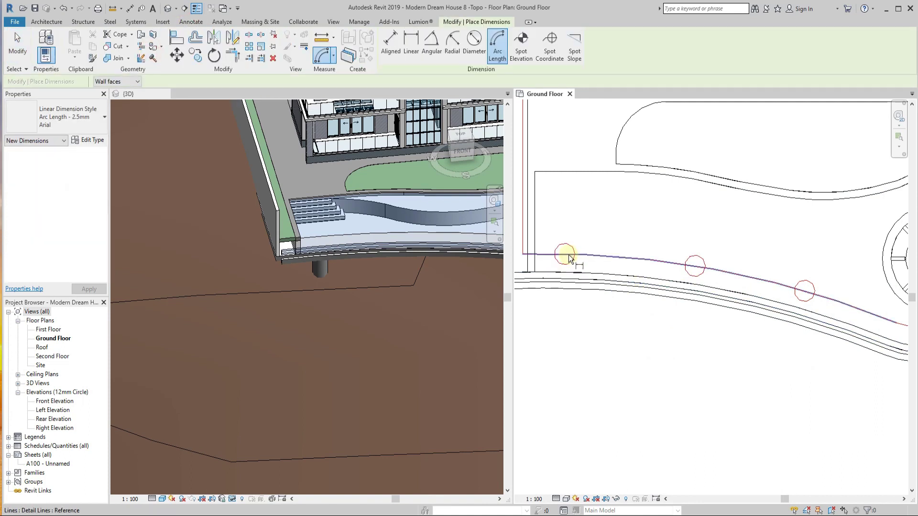
scroll(563, 255, "up", 2)
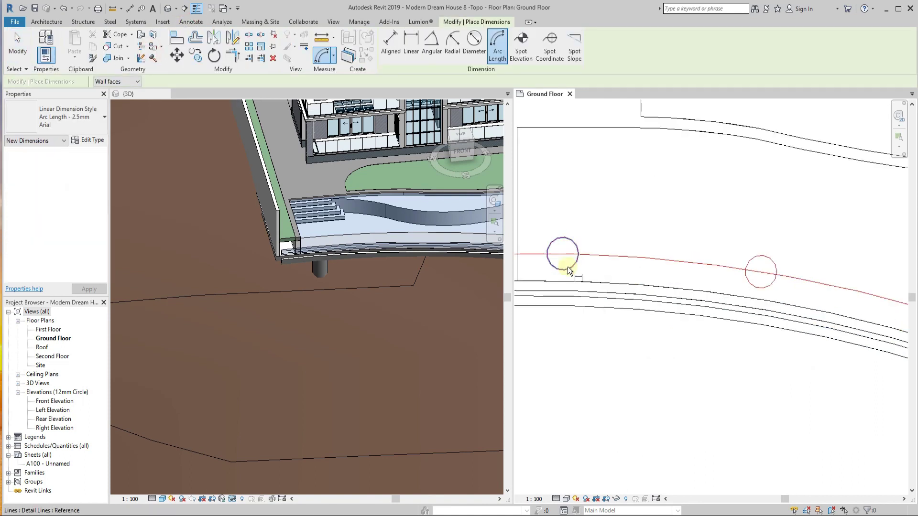
left_click(184, 24)
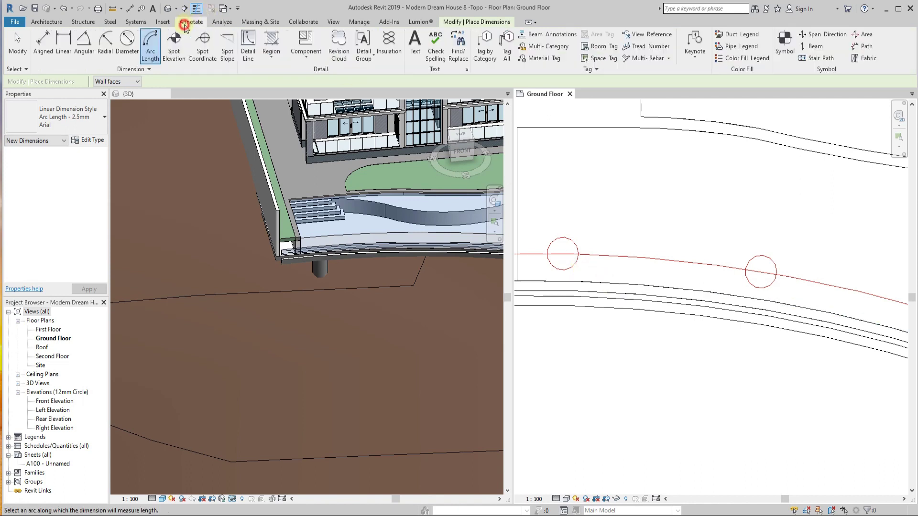
Draw red detail lines around the fountain corner, then exit the Detail Line tool
key("Escape")
left_click(249, 35)
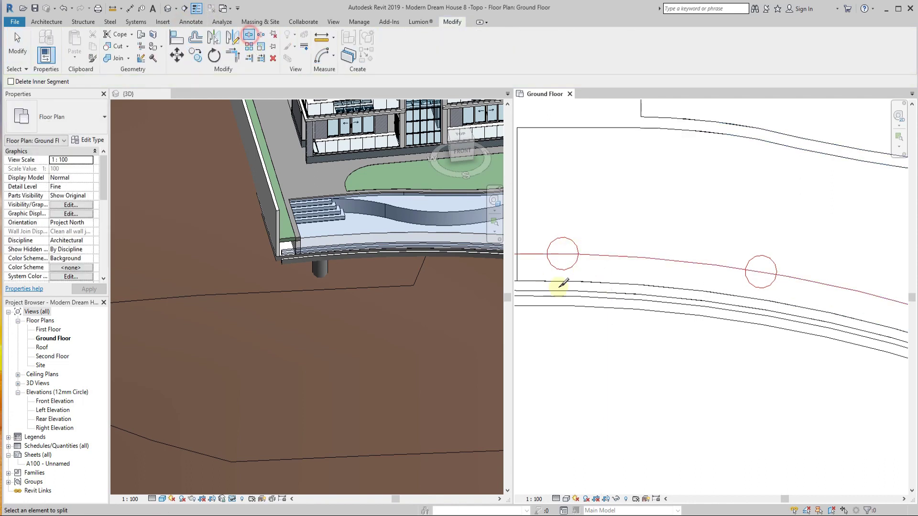
left_click(190, 22)
left_click(246, 41)
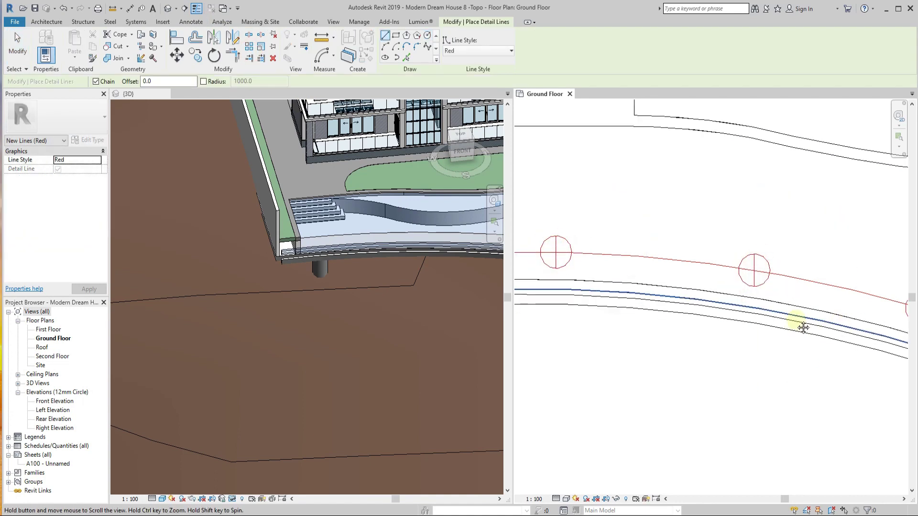
middle_click_drag(803, 328, 795, 283)
scroll(765, 296, "down", 3)
scroll(750, 299, "up", 3)
key("Escape")
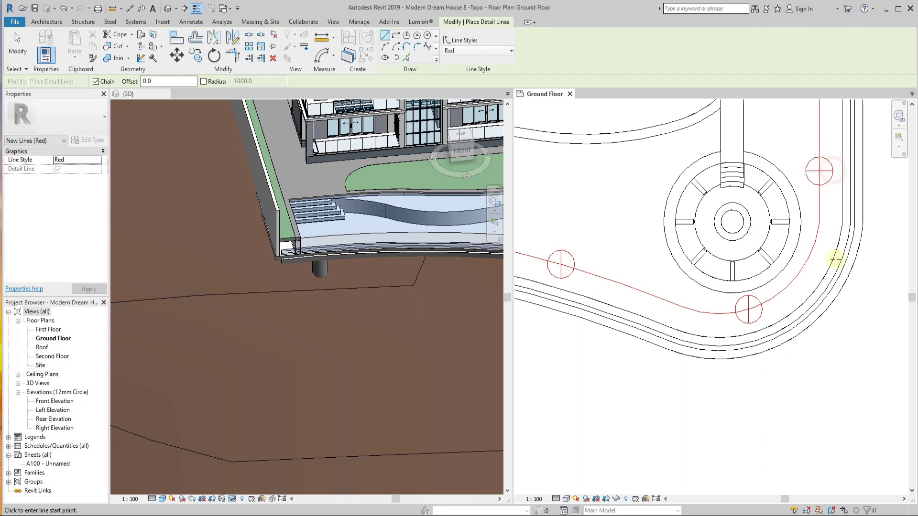
scroll(837, 260, "down", 3)
scroll(832, 178, "up", 3)
key("Escape")
key("Escape")
Activate the {3D} view and orbit to show the whole house
scroll(804, 186, "down", 3)
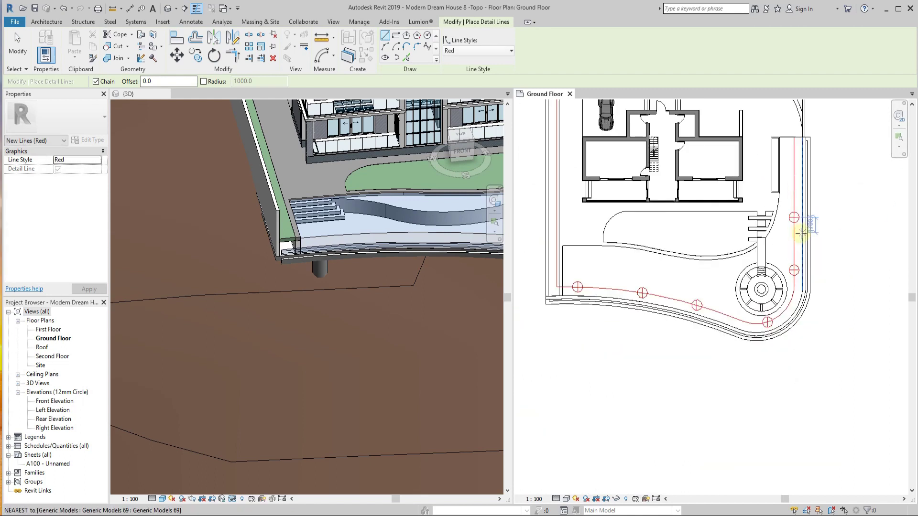
scroll(524, 214, "up", 4)
left_click(249, 153)
scroll(342, 295, "down", 3)
mouse_move(343, 296)
middle_mouse_down("shift")
mouse_move(357, 268)
mouse_move(320, 281)
middle_mouse_up("shift")
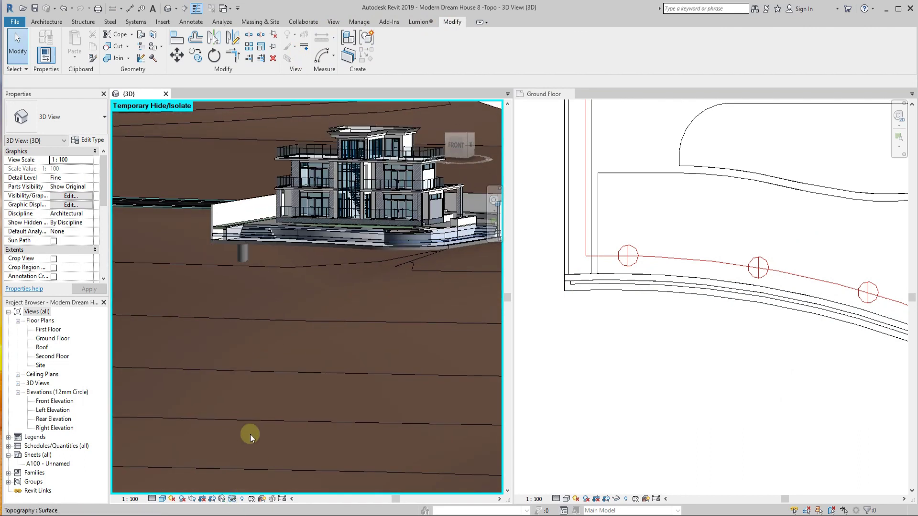
Restore all temporarily hidden elements and orbit the 3D view to an elevated angle
left_click(243, 489)
scroll(268, 276, "up", 3)
scroll(250, 301, "down", 4)
middle_click_drag(250, 300, 235, 328, "shift")
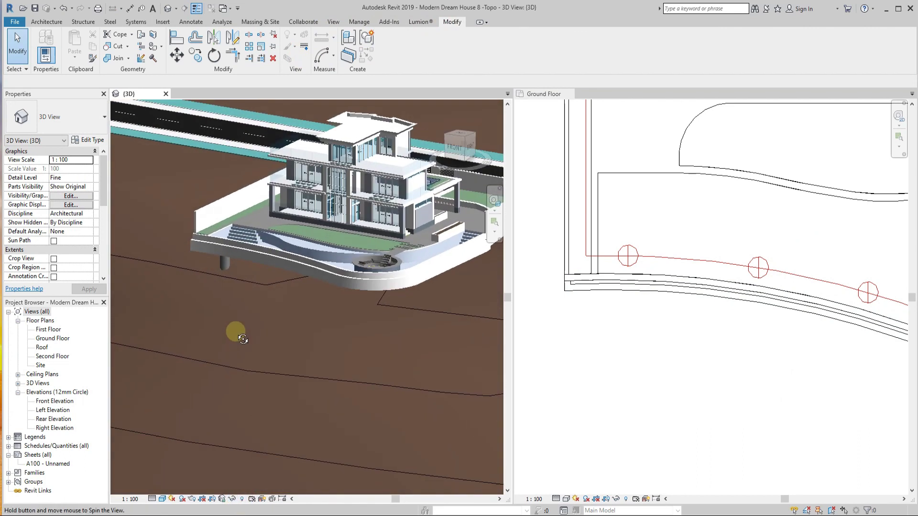
left_click(191, 22)
left_click(149, 46)
scroll(639, 257, "up", 3)
key("Escape")
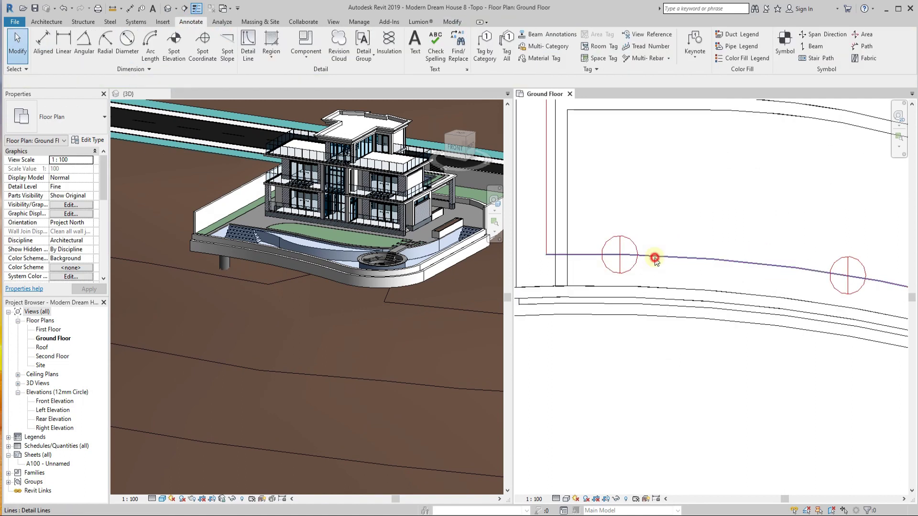
Split the red guide line where it meets the lines through the column circles
left_click(650, 257)
left_click(246, 37)
scroll(624, 256, "up", 1)
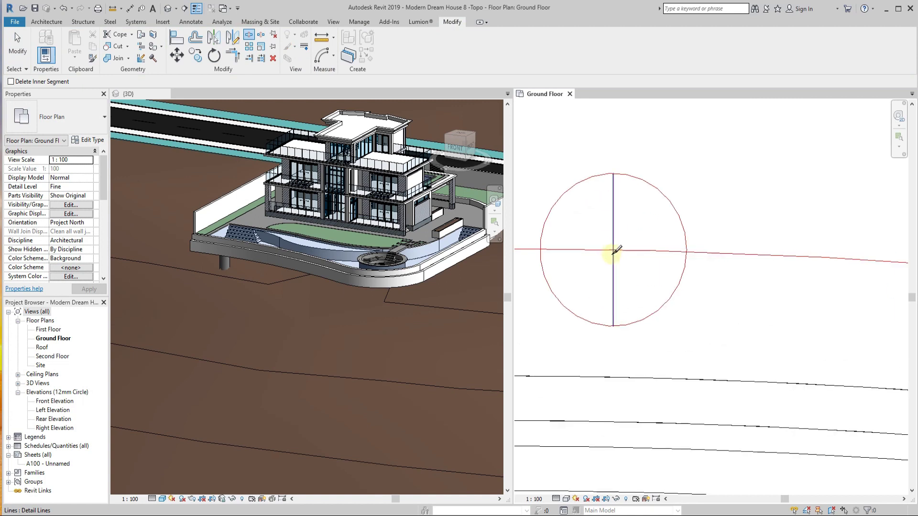
left_click(614, 242)
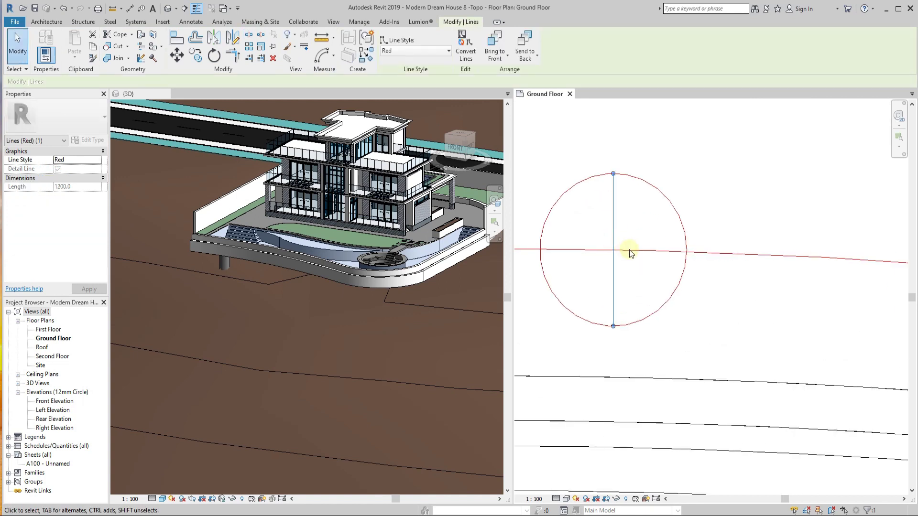
left_click(609, 248)
left_click(250, 38)
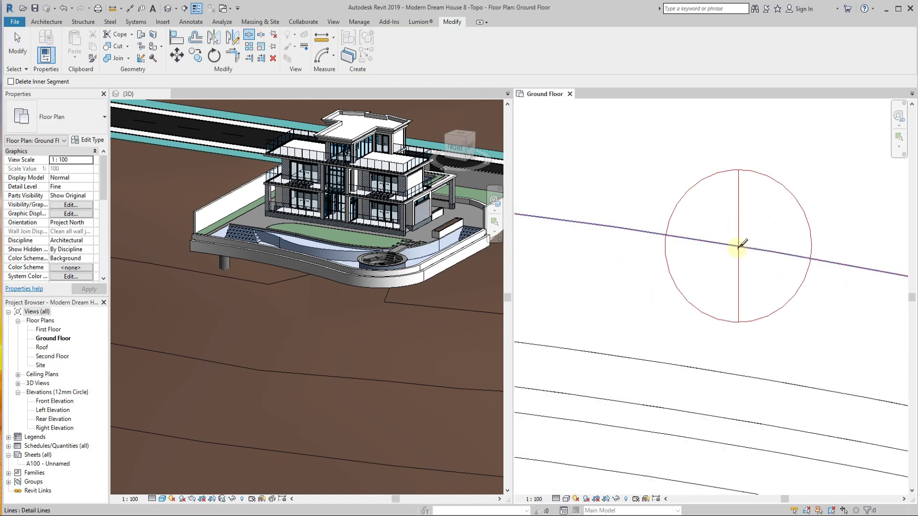
mouse_move(656, 275)
middle_mouse_down()
mouse_move(707, 251)
mouse_move(775, 272)
middle_mouse_up()
scroll(765, 265, "down", 3)
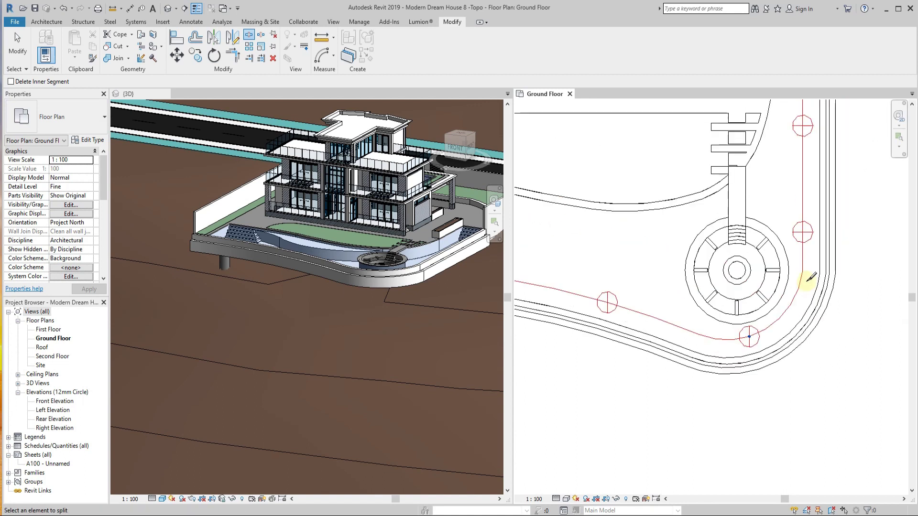
key("Escape")
Move one red column circle onto its new spot on the curved guide line
scroll(686, 321, "up", 3)
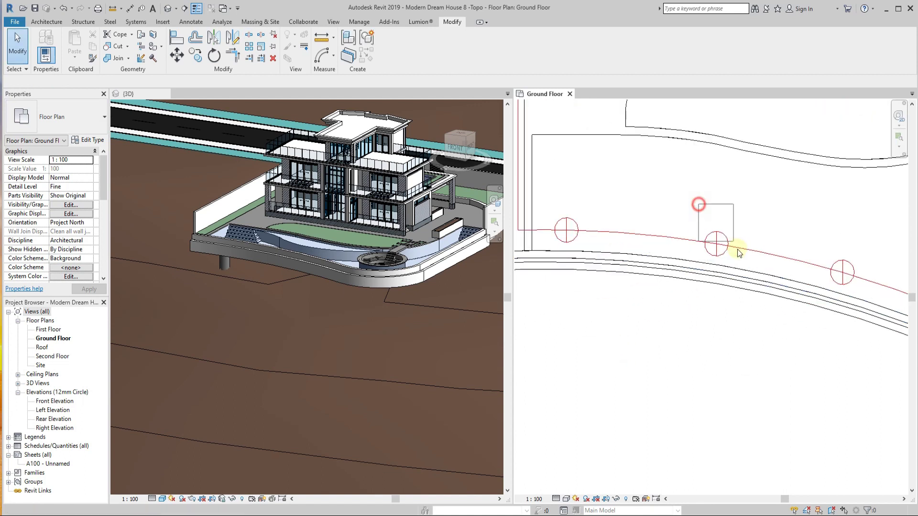
left_click_drag(697, 205, 755, 310)
scroll(715, 249, "up", 3)
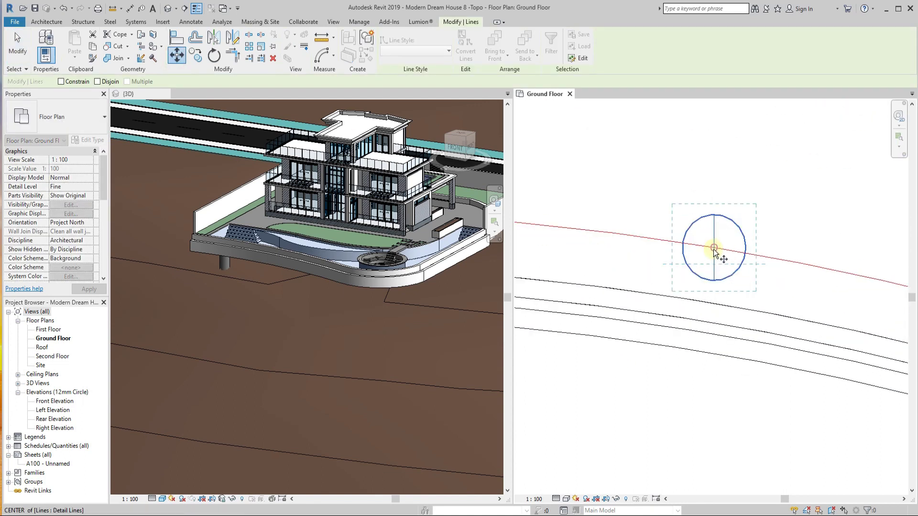
left_click(686, 245)
scroll(682, 312, "down", 3)
key("Escape")
scroll(825, 307, "down", 2)
scroll(569, 191, "up", 4)
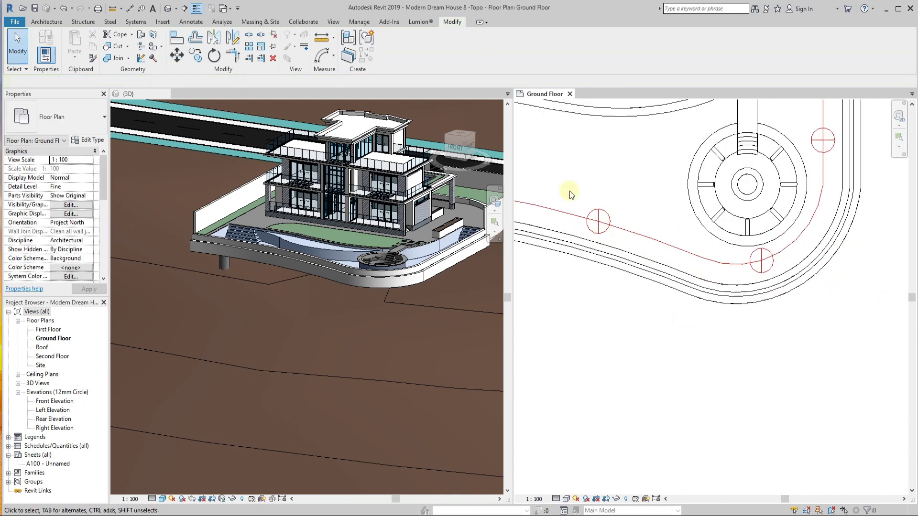
Select the other red column circles in turn, then clear the plan selection
left_click_drag(569, 191, 621, 244)
scroll(605, 229, "up", 2)
left_click(548, 157)
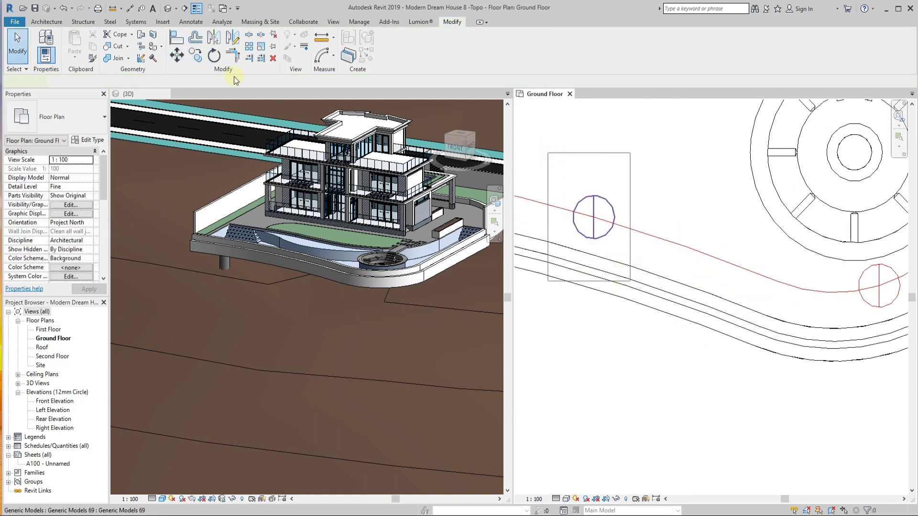
left_click(645, 229)
scroll(673, 263, "down", 4)
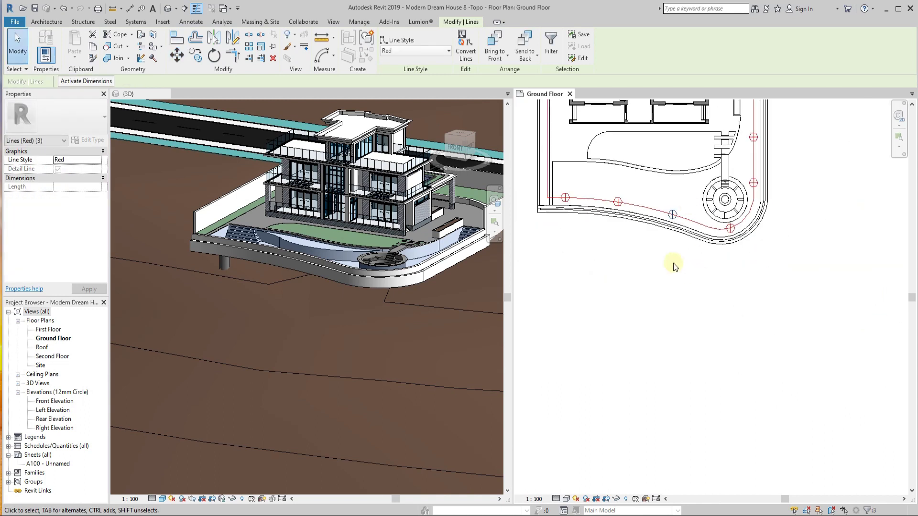
left_click(635, 272)
scroll(646, 280, "down", 1)
Adjust the column in-place model's extrusion sketch so circular columns sit at each marked circle
left_click(222, 266)
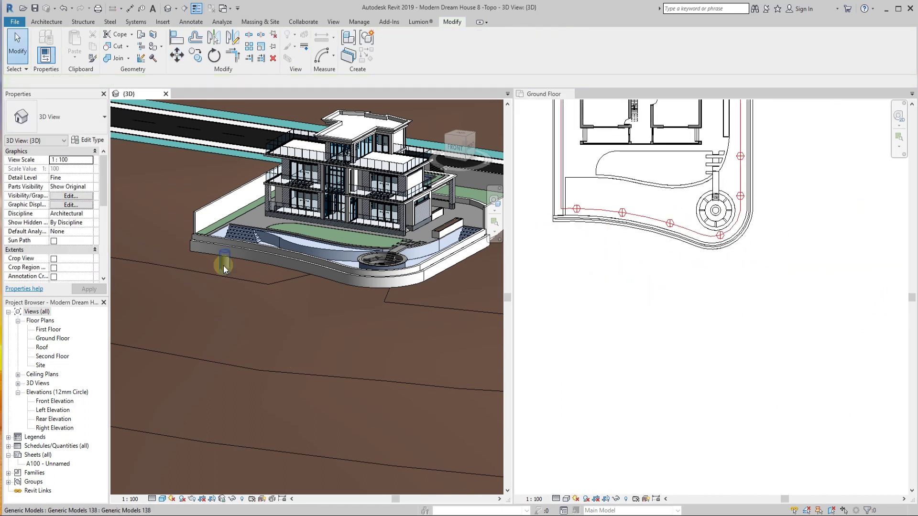
double_click(226, 266)
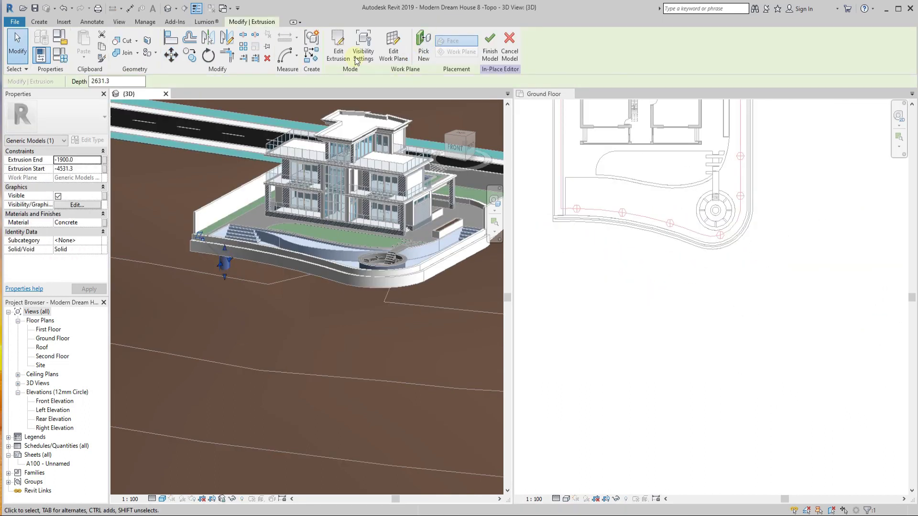
left_click(346, 54)
scroll(582, 217, "up", 2)
scroll(684, 201, "up", 3)
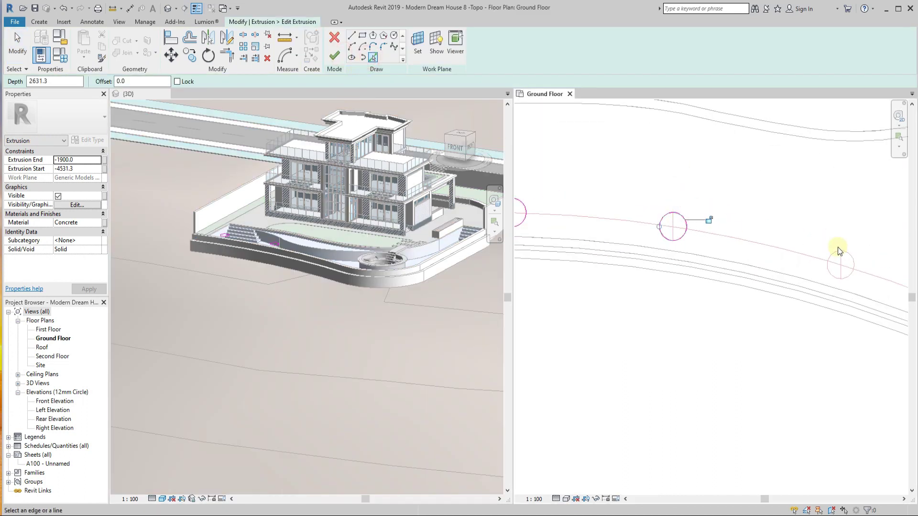
scroll(749, 283, "down", 3)
scroll(796, 311, "up", 1)
scroll(780, 256, "up", 1)
scroll(779, 256, "down", 2)
scroll(811, 247, "down", 2)
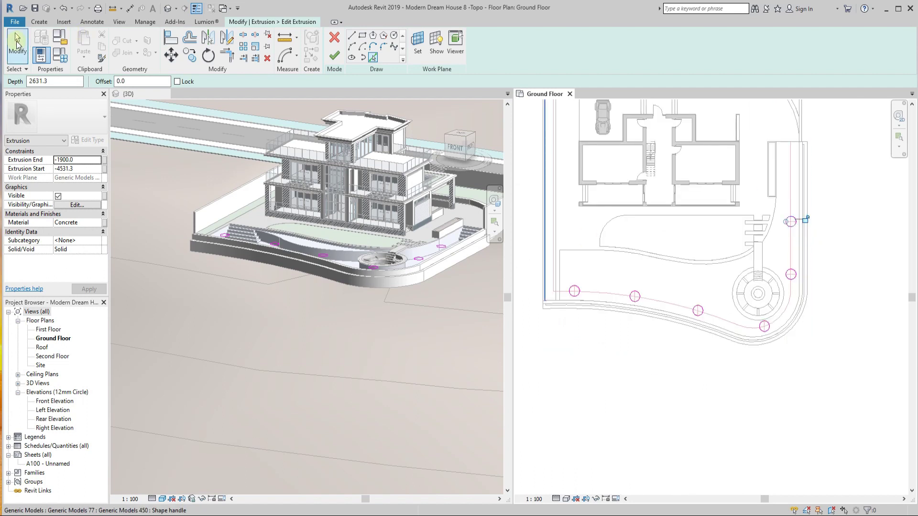
left_click(334, 55)
left_click(497, 56)
Orbit around the house and check one of the new concrete columns
middle_click_drag(428, 335, 380, 270, "shift")
scroll(380, 271, "up", 3)
left_click(249, 273)
scroll(328, 259, "down", 3)
key("Escape")
mouse_move(333, 236)
middle_mouse_down("shift")
mouse_move(299, 231)
mouse_move(299, 318)
mouse_move(328, 379)
mouse_move(354, 379)
mouse_move(273, 331)
mouse_move(412, 307)
mouse_move(374, 318)
mouse_move(383, 291)
mouse_move(426, 270)
mouse_move(397, 280)
mouse_move(230, 279)
mouse_move(238, 263)
mouse_move(371, 287)
mouse_move(339, 285)
mouse_move(314, 266)
mouse_move(207, 287)
mouse_move(322, 297)
mouse_move(345, 315)
middle_mouse_up("shift")
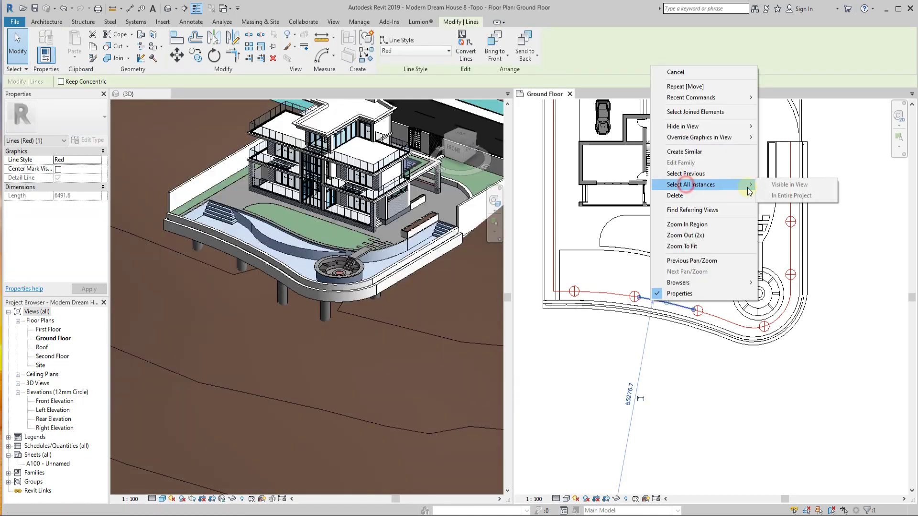
Extend the red guide line's end grip toward the fountain
left_click(646, 323)
left_click(601, 307)
scroll(608, 309, "up", 2)
left_click(610, 309)
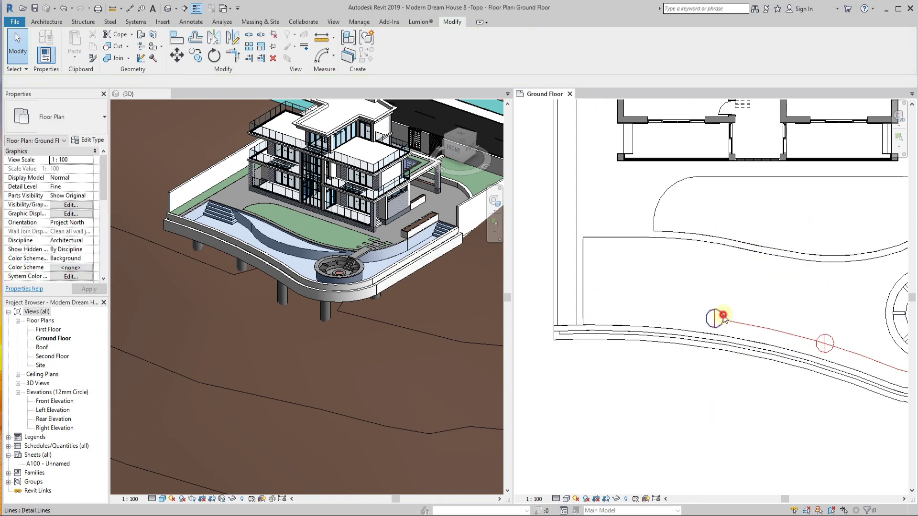
left_click_drag(742, 324, 788, 334)
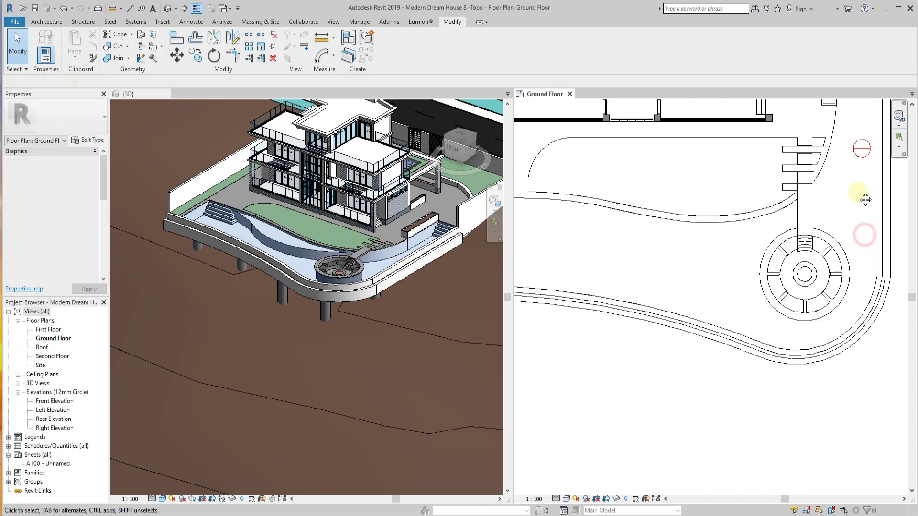
scroll(831, 263, "down", 2)
scroll(799, 385, "down", 3)
Switch to the 3D view and orbit until the road runs past the house
left_click(446, 368)
scroll(338, 348, "down", 3)
scroll(415, 348, "up", 2)
middle_click_drag(415, 348, 285, 310, "shift")
scroll(366, 218, "up", 4)
scroll(366, 218, "down", 3)
mouse_move(349, 263)
middle_mouse_down("shift")
mouse_move(250, 297)
mouse_move(375, 311)
mouse_move(360, 248)
middle_mouse_up("shift")
Orbit around the road for a close front view of the site
scroll(360, 248, "down", 2)
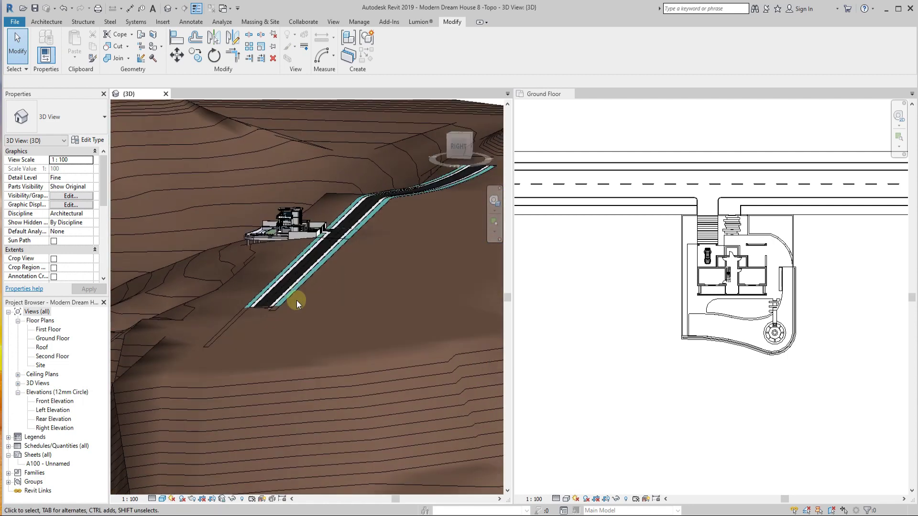
scroll(406, 271, "up", 4)
scroll(410, 287, "up", 2)
middle_click_drag(410, 287, 311, 294, "shift")
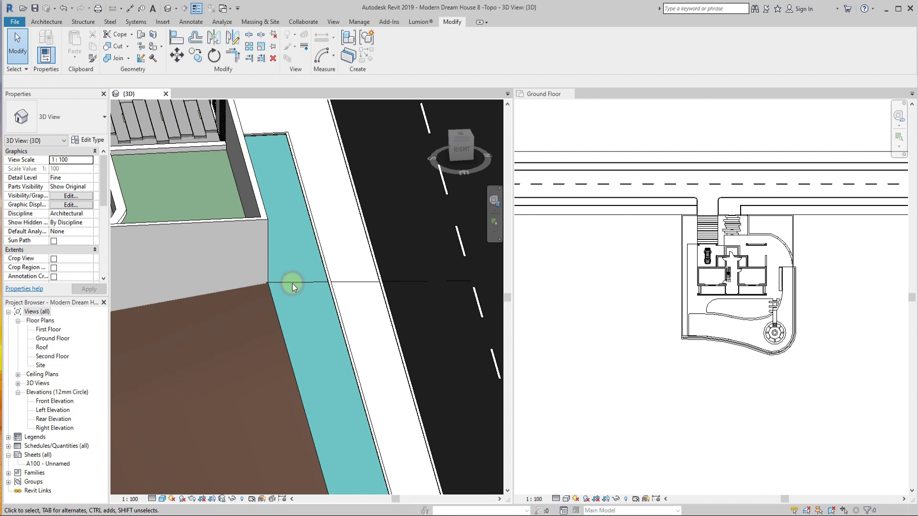
scroll(292, 283, "down", 3)
scroll(274, 334, "down", 2)
left_click(276, 336)
scroll(283, 343, "up", 2)
mouse_move(282, 343)
middle_mouse_down("shift")
mouse_move(242, 417)
mouse_move(293, 289)
middle_mouse_up("shift")
scroll(310, 368, "up", 3)
middle_click_drag(309, 369, 350, 315, "shift")
scroll(283, 317, "down", 2)
mouse_move(283, 317)
middle_mouse_down("shift")
mouse_move(388, 262)
mouse_move(250, 343)
mouse_move(362, 356)
mouse_move(205, 358)
mouse_move(308, 338)
mouse_move(376, 346)
middle_mouse_up("shift")
key("Escape")
Orbit to a straight-down top view of the site
scroll(362, 357, "down", 2)
scroll(333, 306, "up", 3)
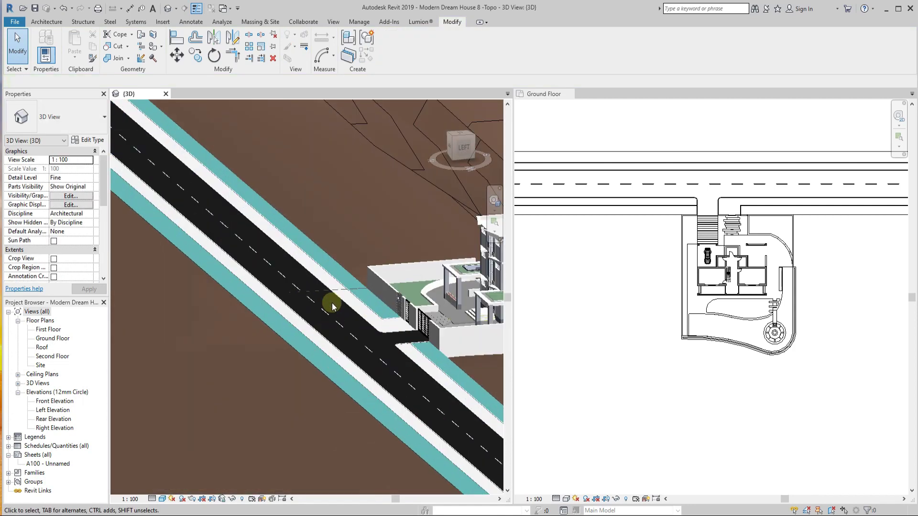
left_click(414, 200)
scroll(244, 284, "down", 3)
mouse_move(244, 284)
middle_mouse_down("shift")
mouse_move(196, 400)
mouse_move(214, 412)
middle_mouse_up("shift")
left_click(463, 152)
scroll(299, 301, "up", 4)
left_click(298, 301)
key("Escape")
Put the toposurface into surface editing and window-select the two road-edge points
left_click(314, 338)
left_click(390, 48)
scroll(260, 220, "up", 2)
left_click(322, 321)
left_click_drag(314, 263, 316, 262)
left_click_drag(281, 297, 345, 324)
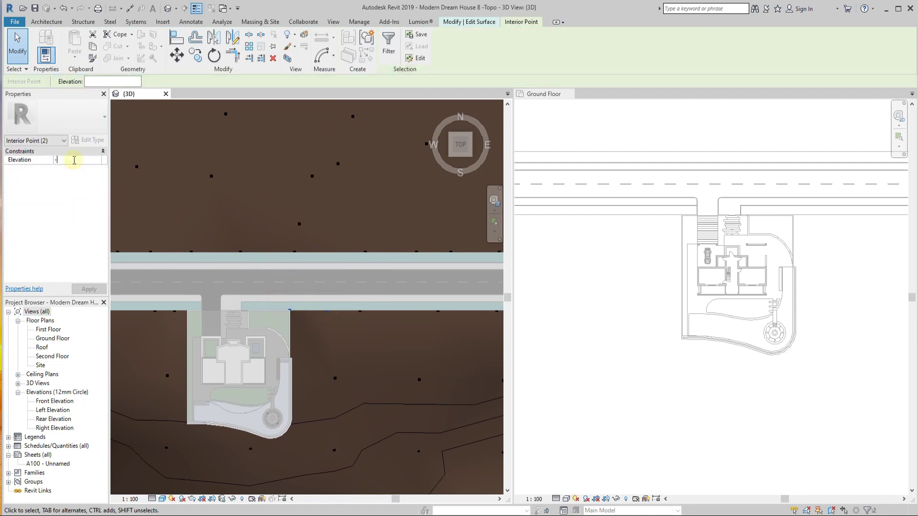
Commit the road-edge points' new elevation and finish the surface edit
left_click(365, 353)
middle_click_drag(365, 352, 329, 139, "shift")
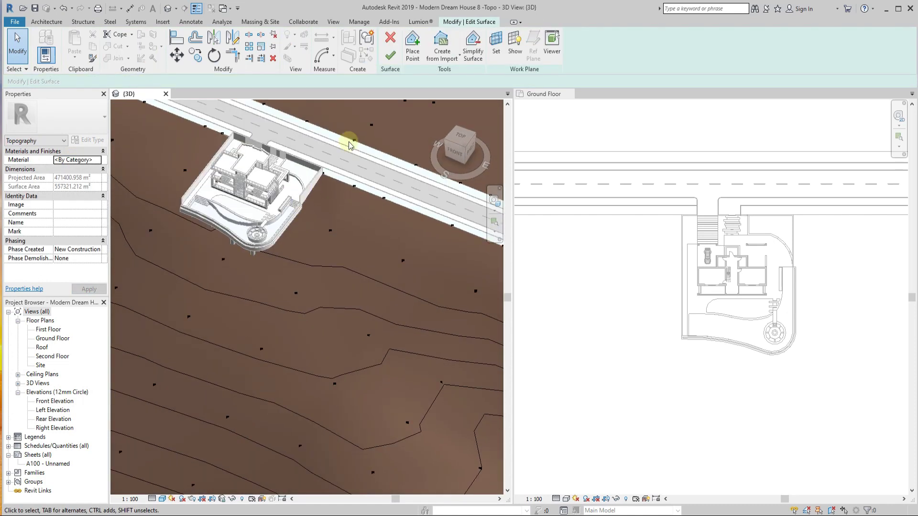
left_click(389, 55)
mouse_move(327, 354)
middle_mouse_down("shift")
mouse_move(313, 400)
mouse_move(322, 335)
mouse_move(395, 372)
mouse_move(408, 257)
middle_mouse_up("shift")
scroll(322, 321, "up", 5)
scroll(322, 322, "down", 5)
scroll(294, 330, "up", 5)
Inspect a column and the curved terrace slab from several orbit angles
left_click(294, 330)
scroll(294, 330, "down", 5)
mouse_move(420, 324)
middle_mouse_down("shift")
mouse_move(322, 318)
mouse_move(293, 334)
mouse_move(386, 214)
mouse_move(349, 426)
mouse_move(220, 318)
middle_mouse_up("shift")
scroll(220, 317, "up", 5)
left_click(180, 385)
scroll(180, 385, "down", 5)
key("Escape")
mouse_move(353, 412)
middle_mouse_down("shift")
mouse_move(396, 361)
mouse_move(253, 345)
middle_mouse_up("shift")
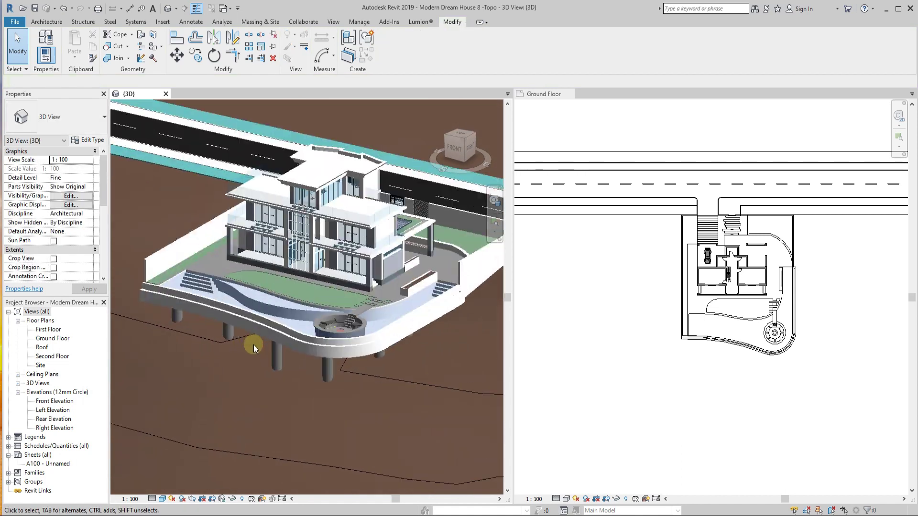
scroll(285, 387, "up", 3)
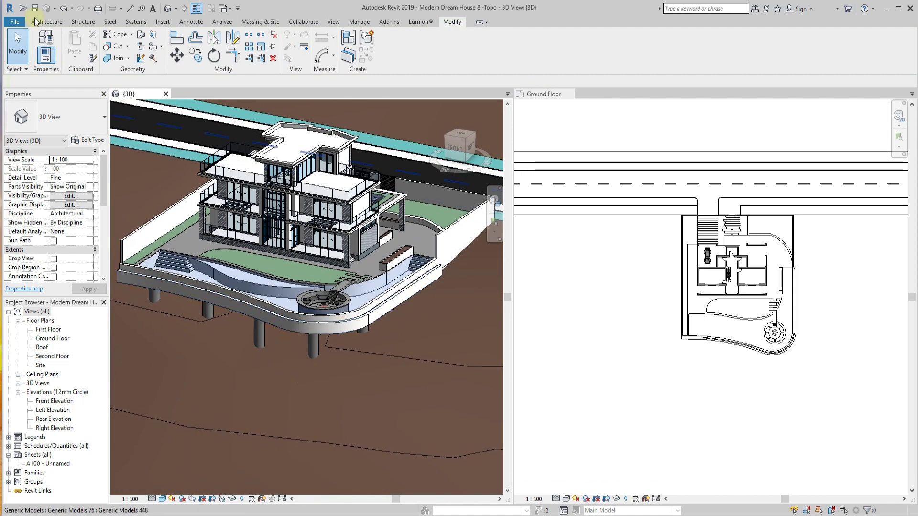
left_click(675, 404)
scroll(674, 404, "down", 2)
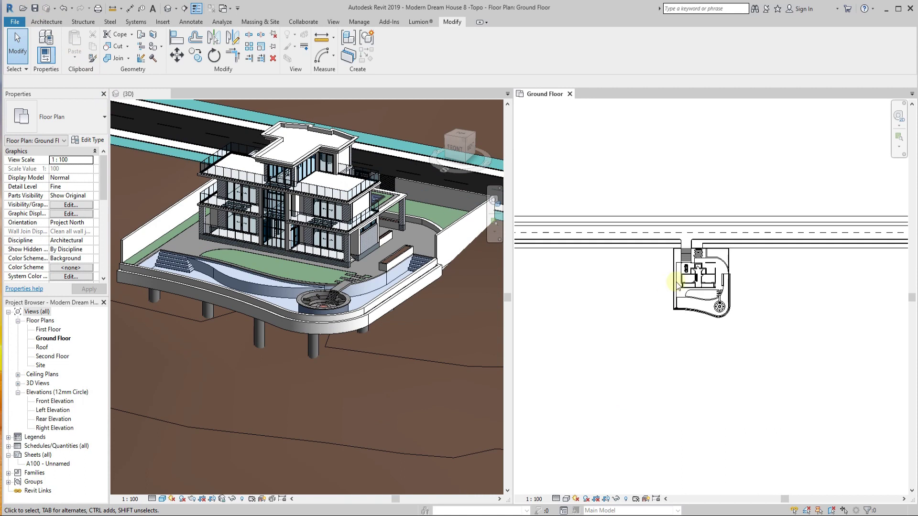
scroll(675, 404, "up", 2)
scroll(348, 391, "up", 2)
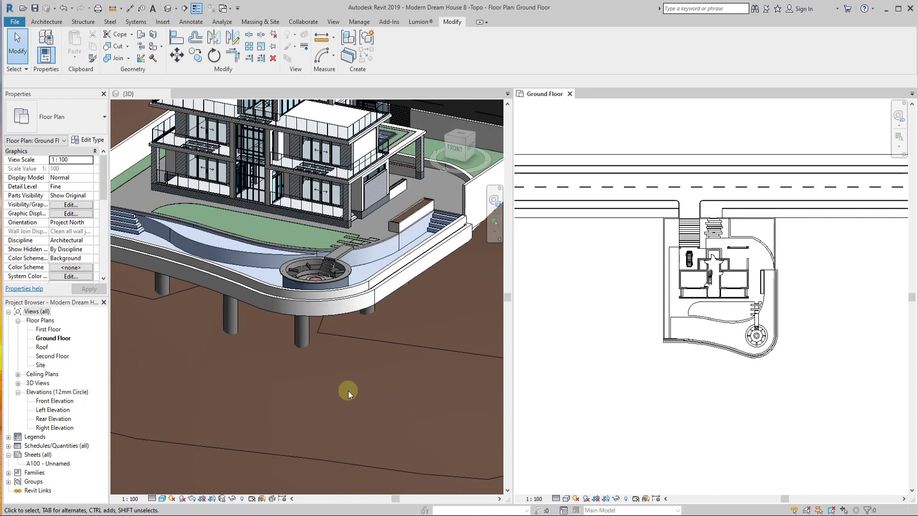
scroll(347, 391, "down", 3)
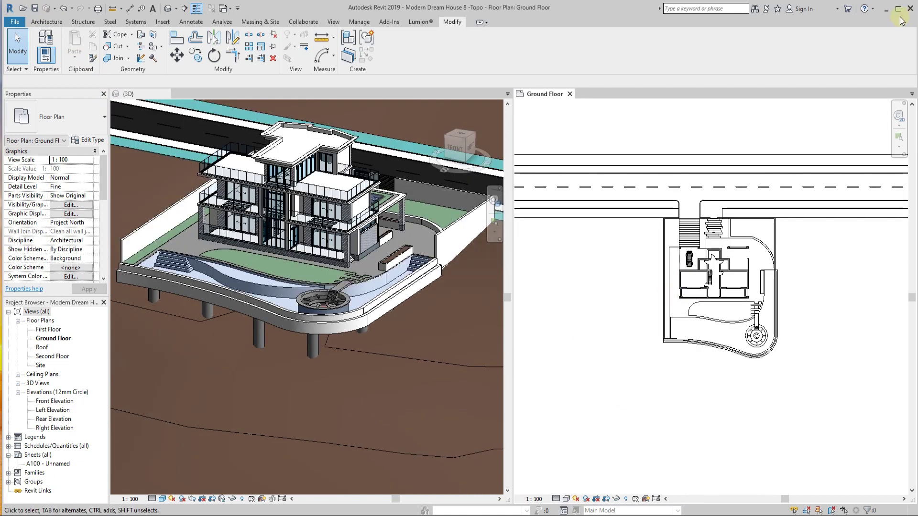